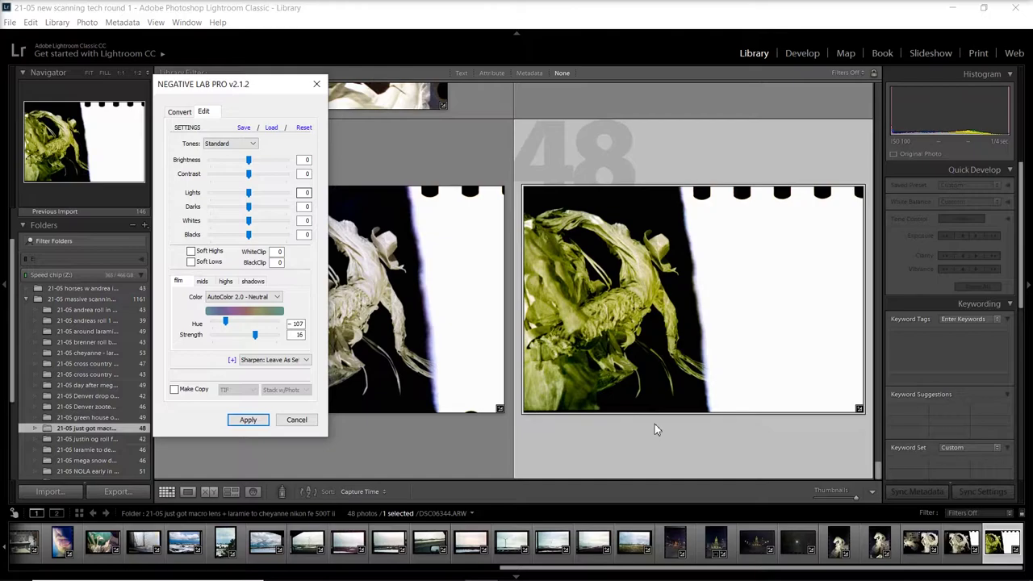
Step: In the file browser, switch the folder listing to list view and back to details
key(alt+Tab)
click(203, 122)
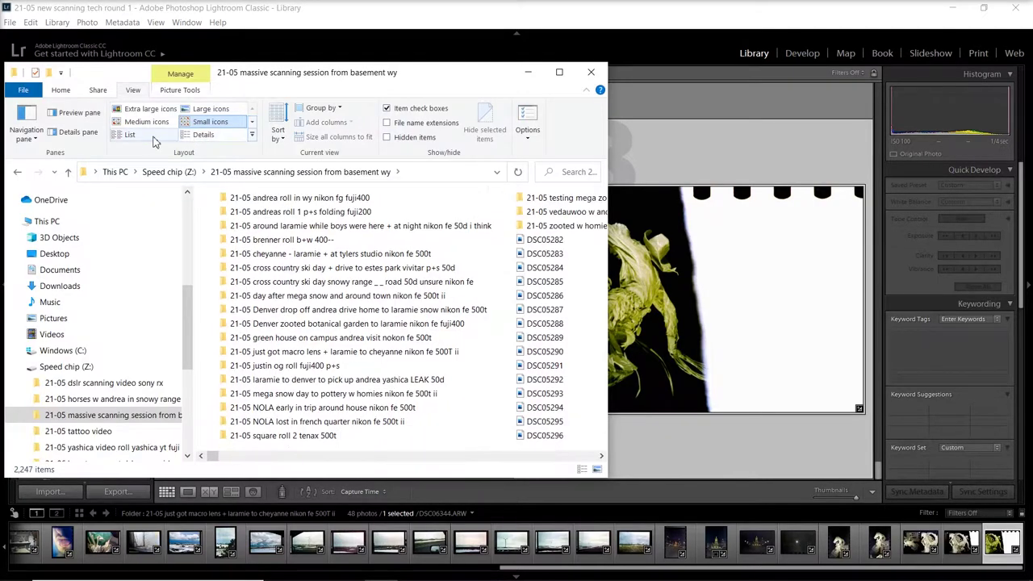
click(194, 135)
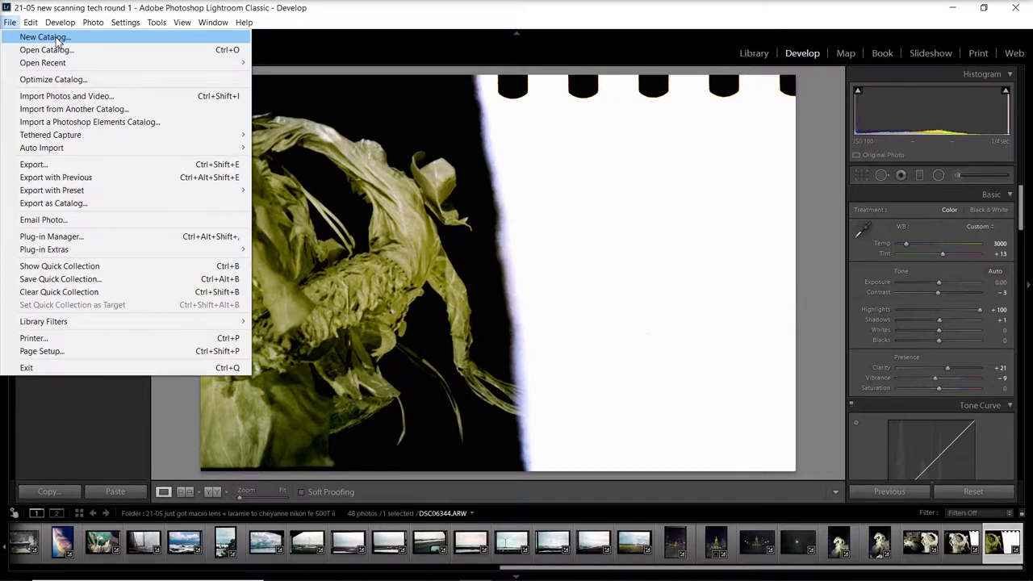
Step: Create a new catalog named '21-06 how to convert dlsr scans tutorial' and dismiss the signed-out notice
click(57, 40)
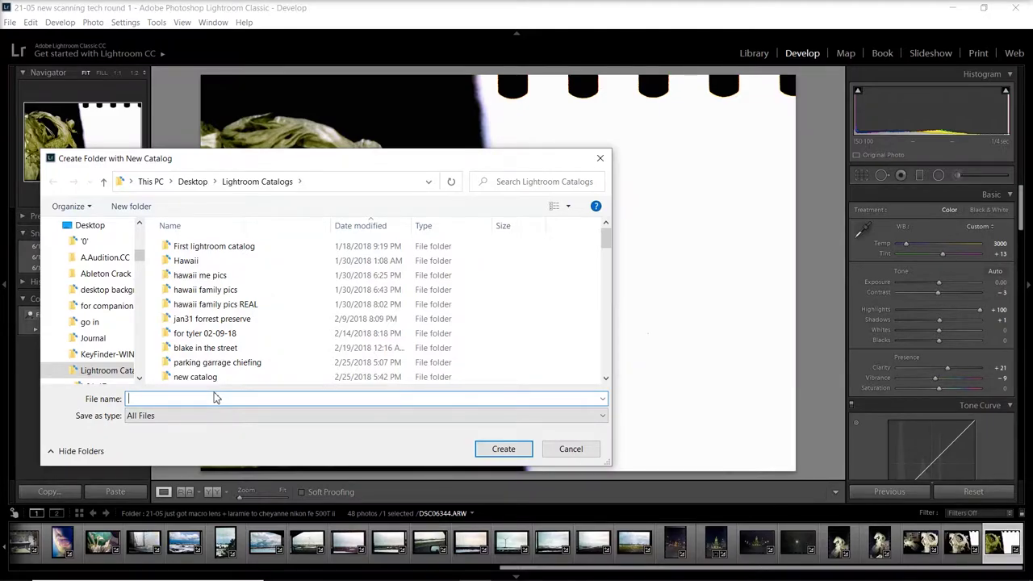
text(21-06 how to convert dlsr cans)
key(BackSpace)
key(BackSpace)
key(BackSpace)
key(BackSpace)
text(scans tutorial)
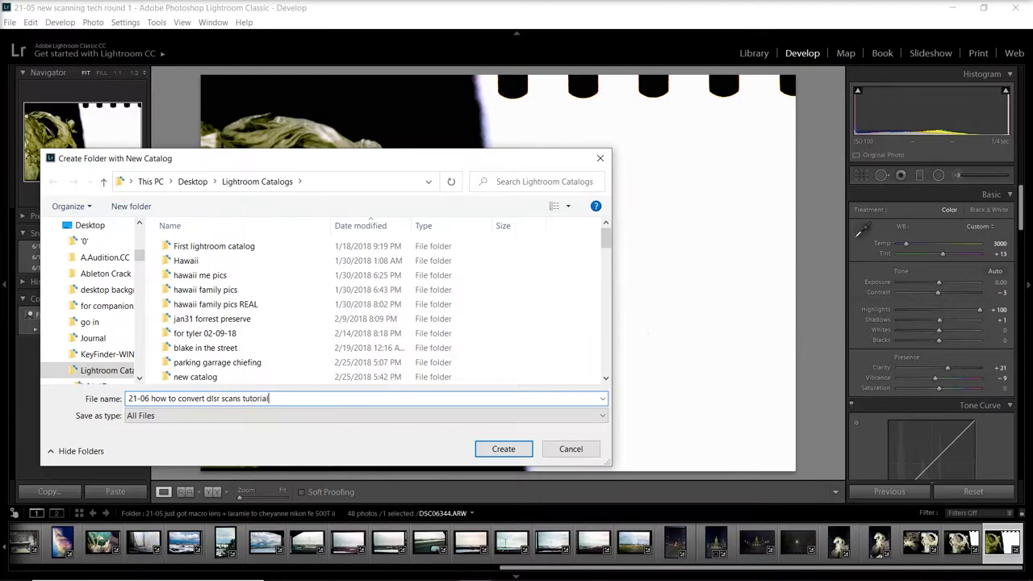
key(Return)
click(602, 308)
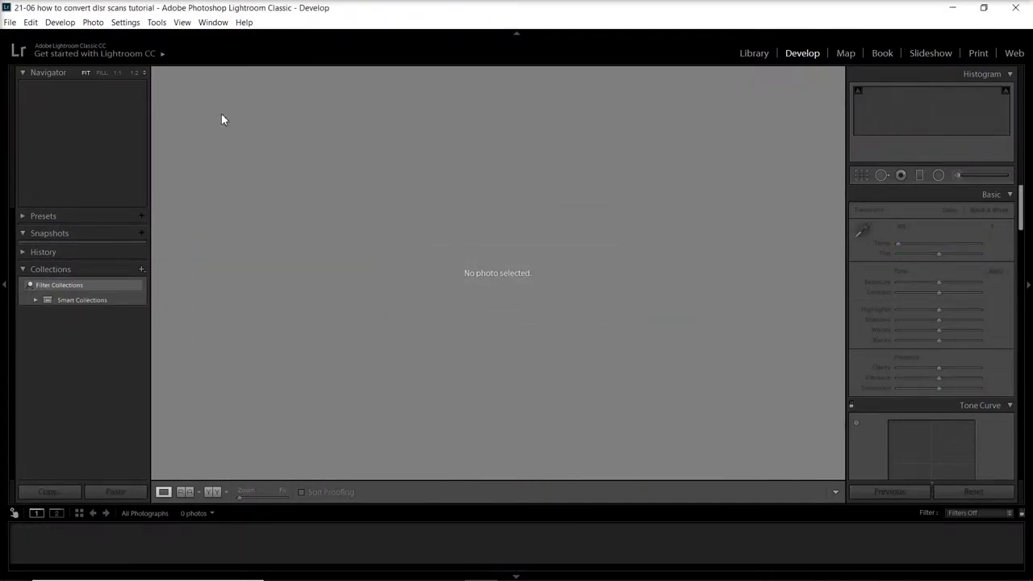
Step: Open the 21-05 scanning session folder in Explorer and click the first scan of the range
click(382, 568)
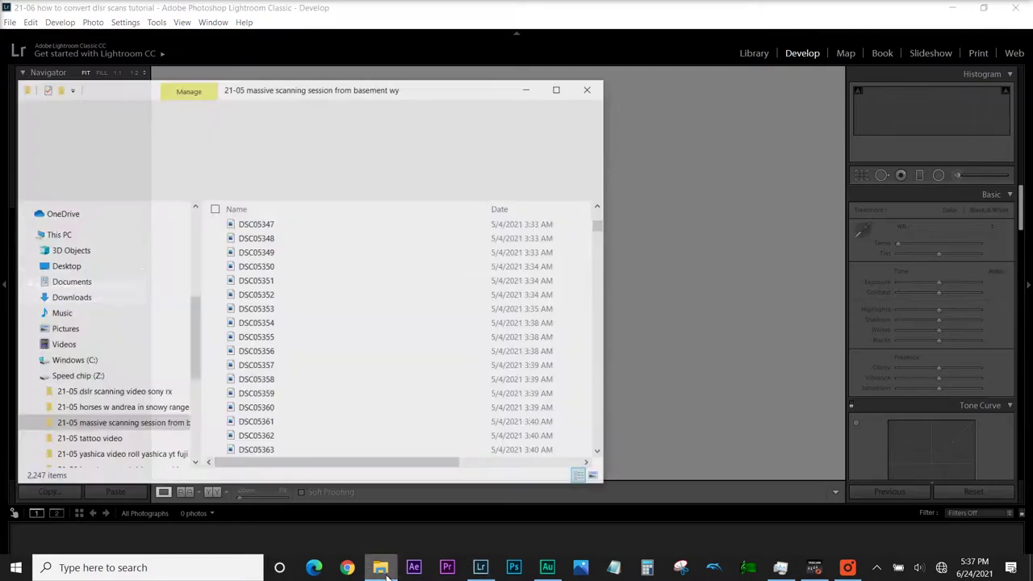
scroll(322, 295, up, 8)
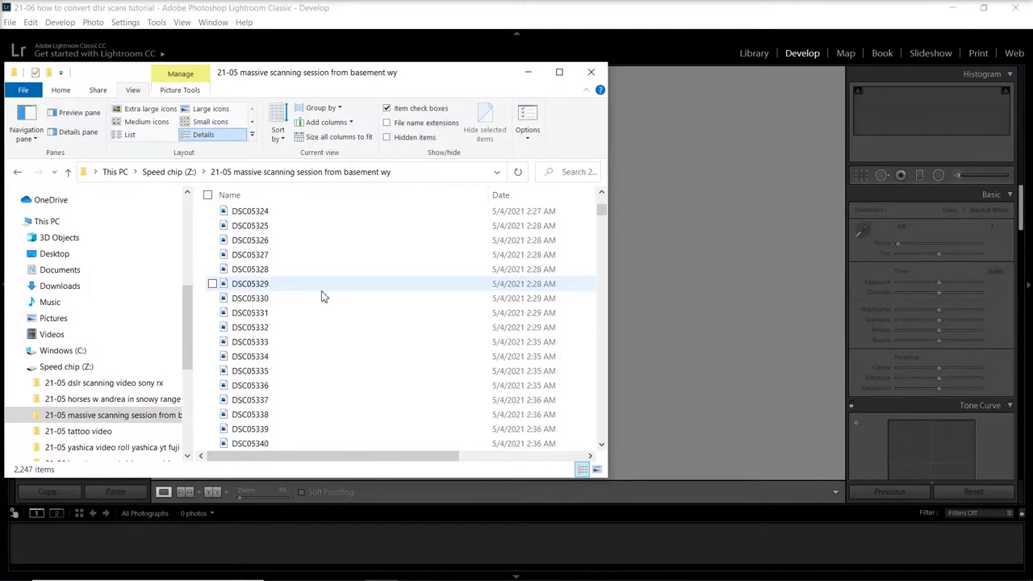
scroll(321, 297, down, 14)
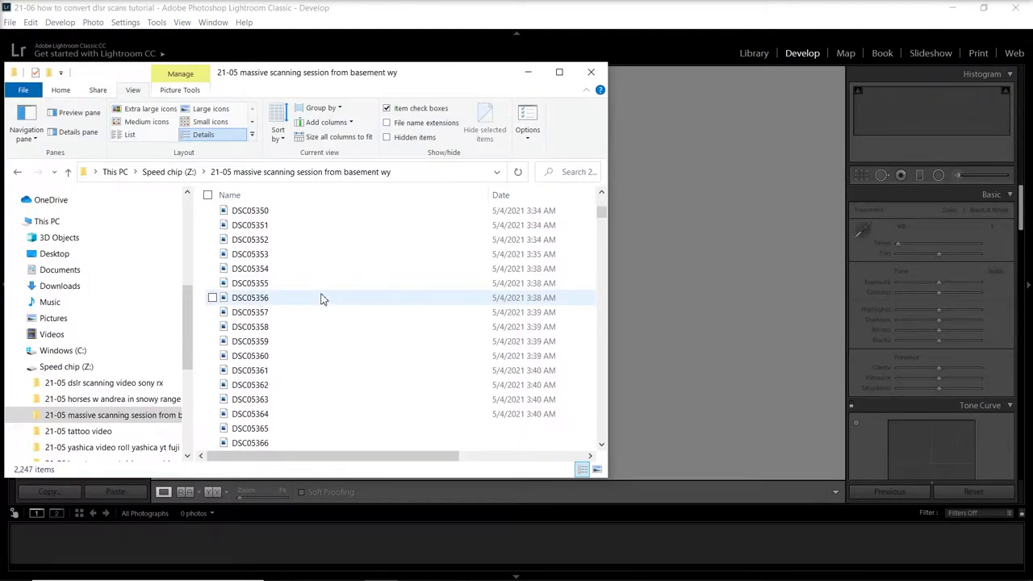
scroll(321, 299, down, 7)
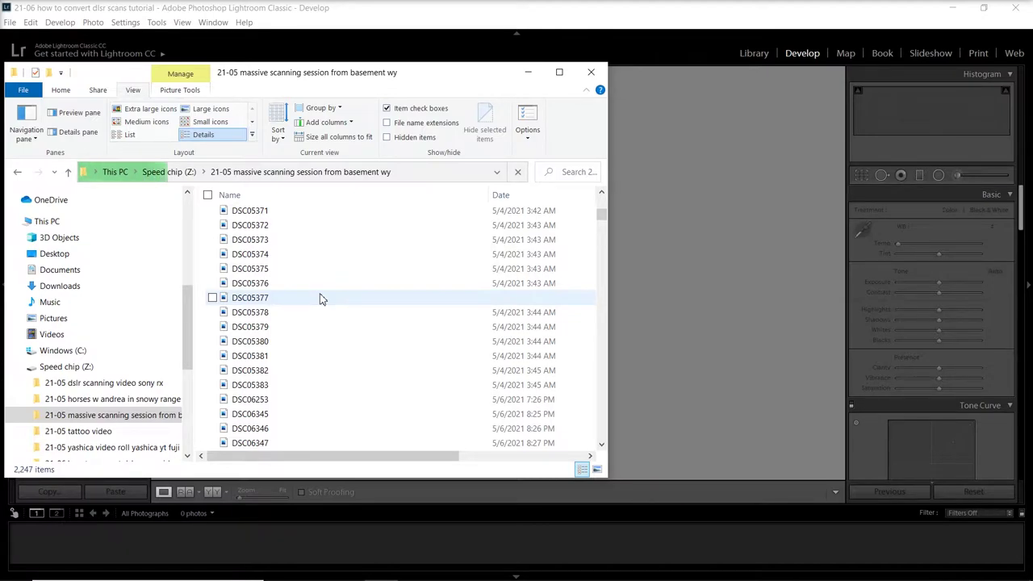
click(291, 270)
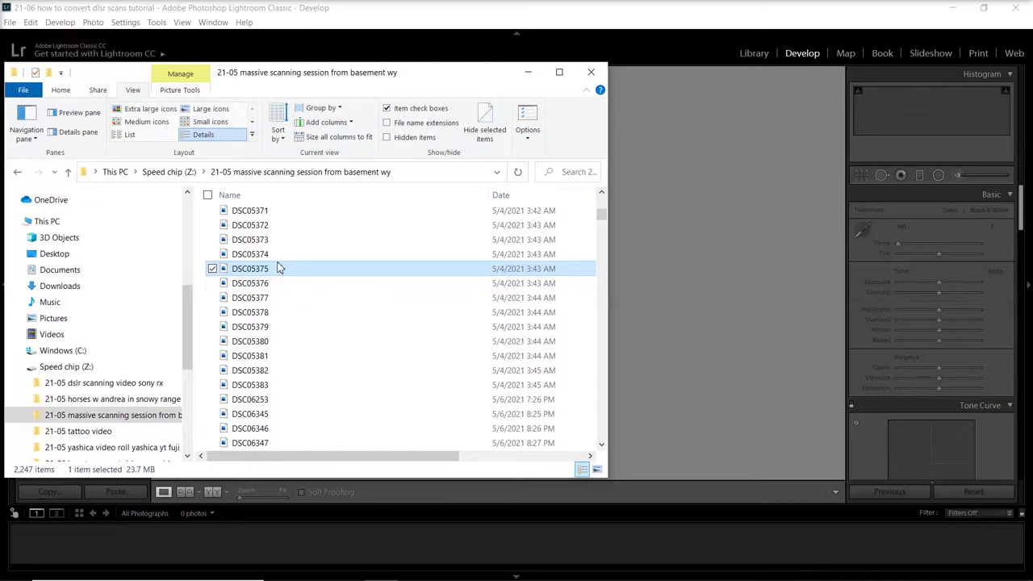
Step: Extend the Explorer selection through DSC06400 to cover the 57 scans
click(735, 212)
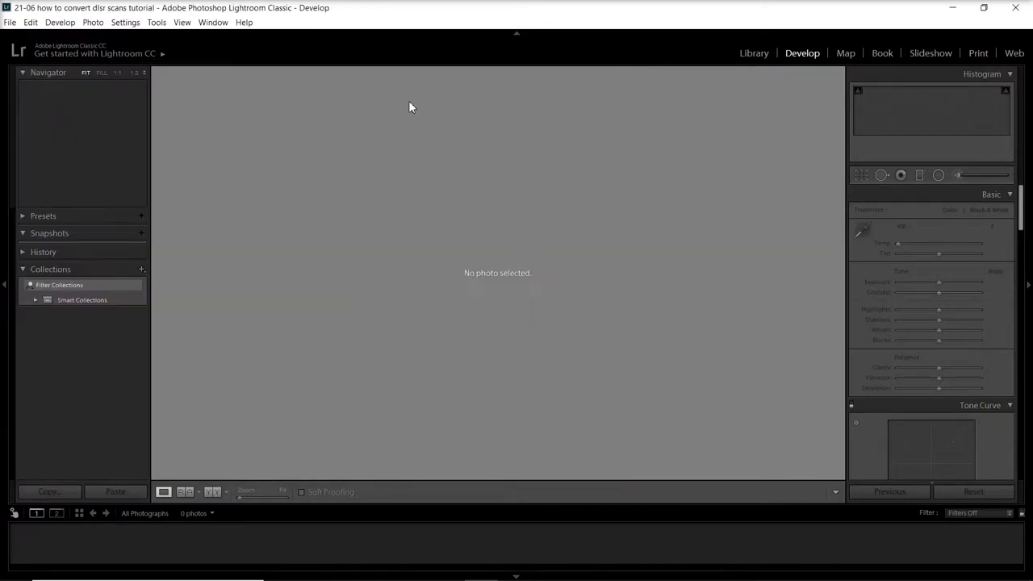
click(380, 573)
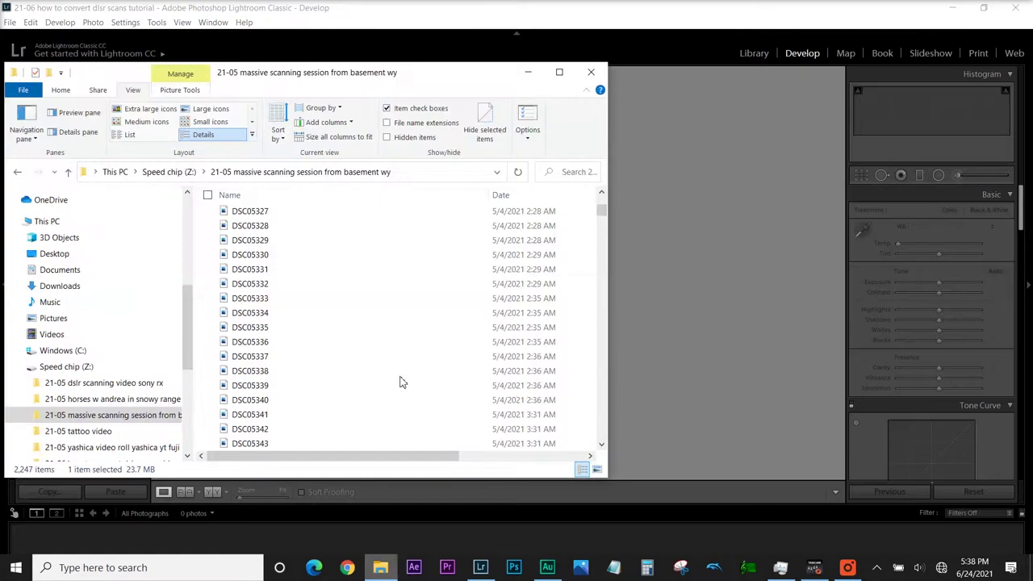
scroll(272, 297, down, 16)
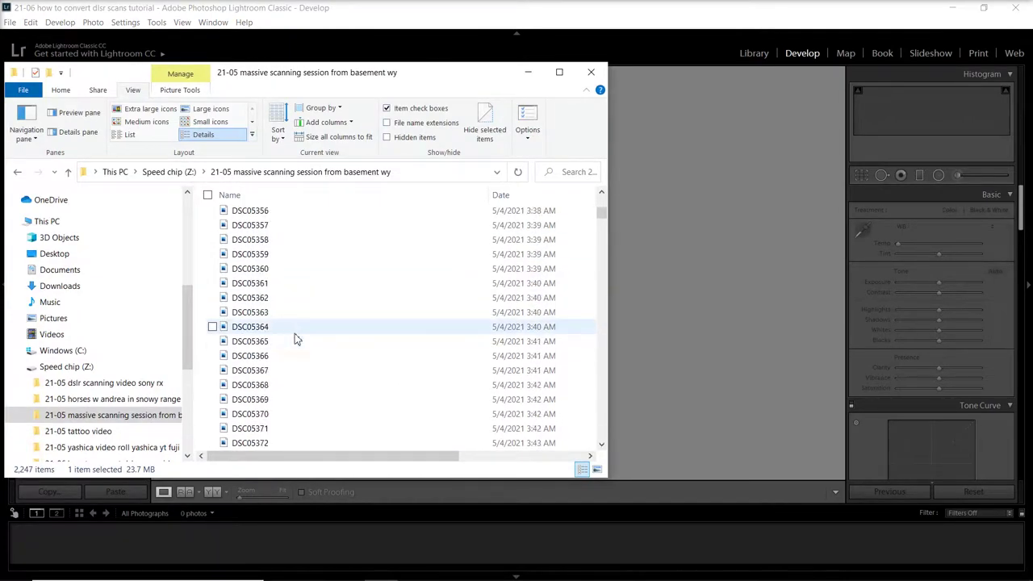
scroll(270, 312, up, 3)
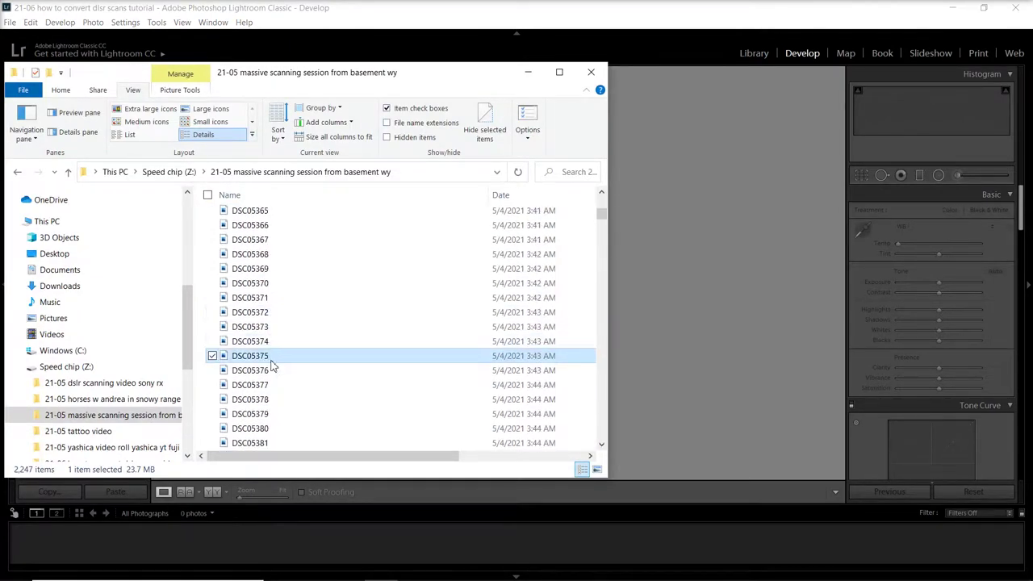
scroll(267, 340, down, 4)
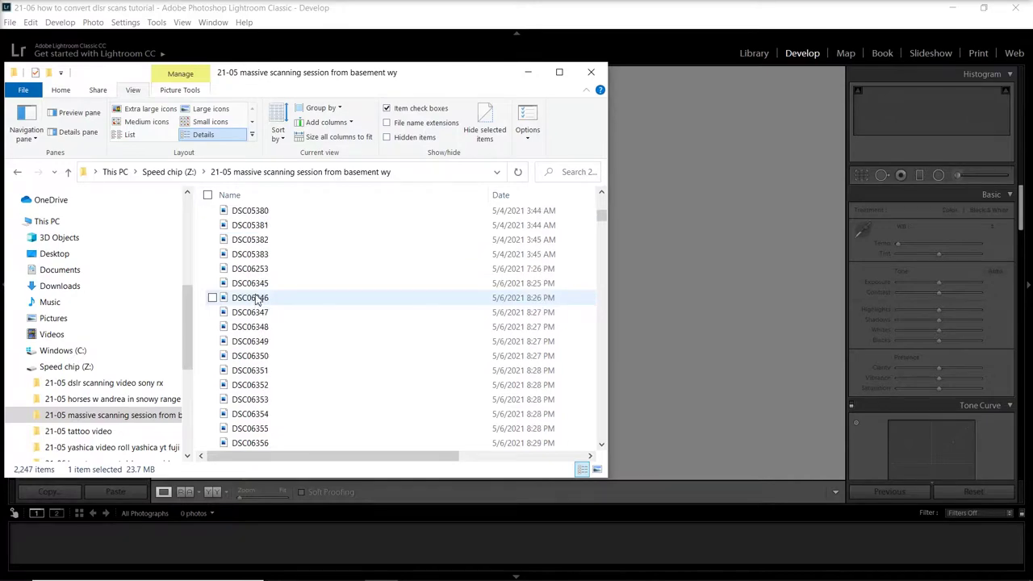
scroll(262, 283, down, 3)
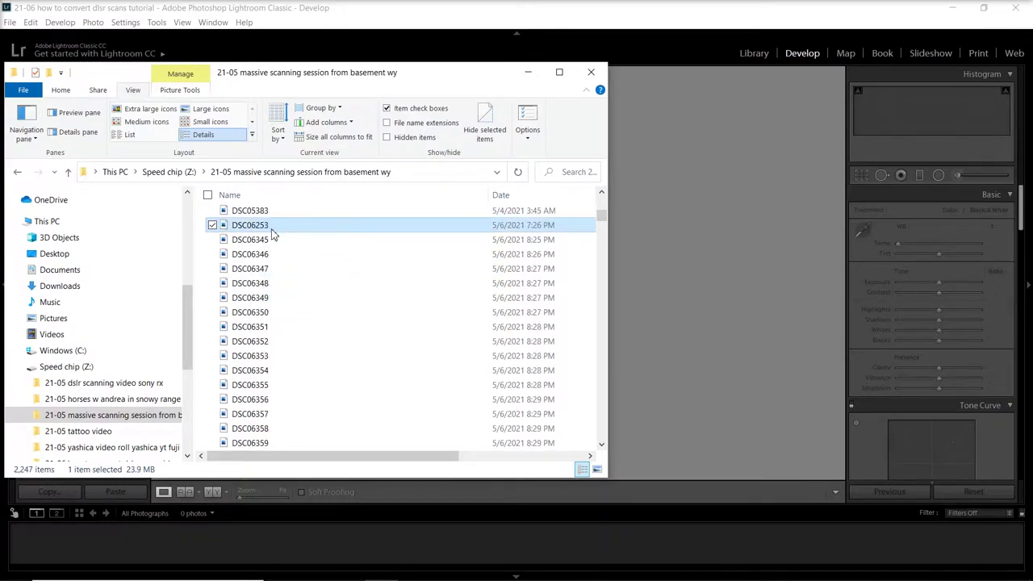
scroll(271, 250, down, 17)
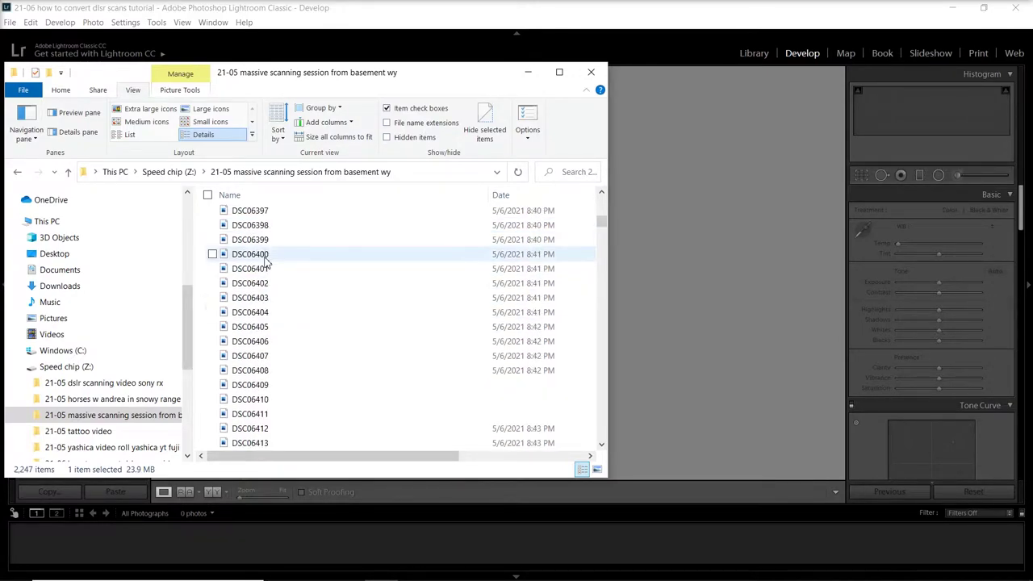
shift+click(266, 254)
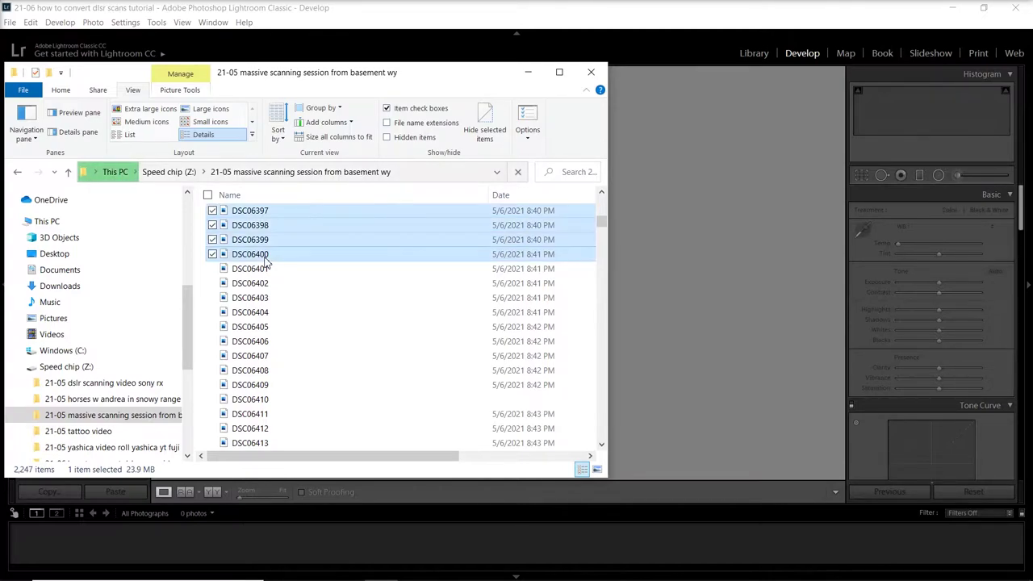
Step: Drag the selected scans into Lightroom, check frames through DSC06442 in Add mode, and import them
drag(267, 254, 679, 274)
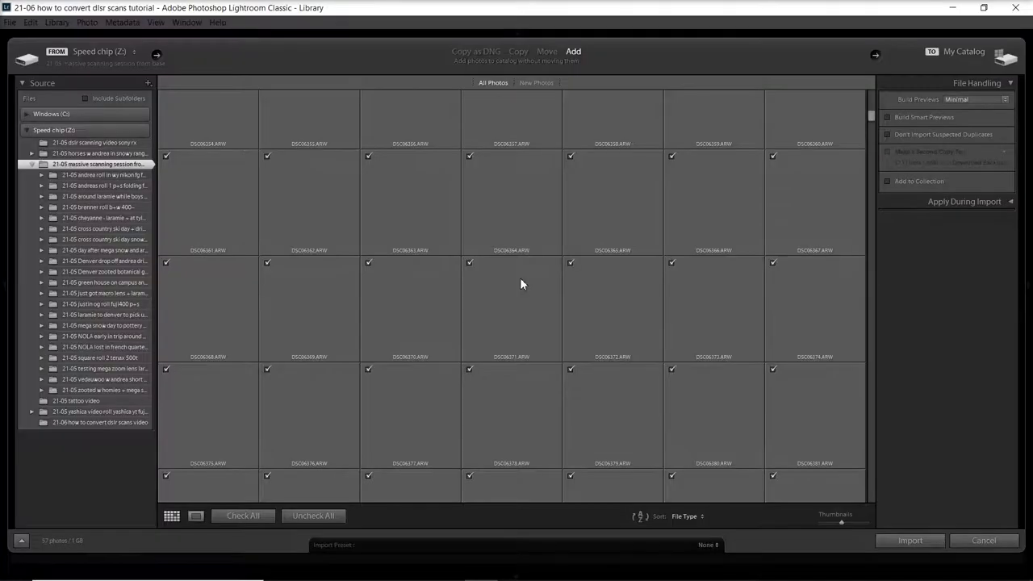
scroll(520, 282, down, 3)
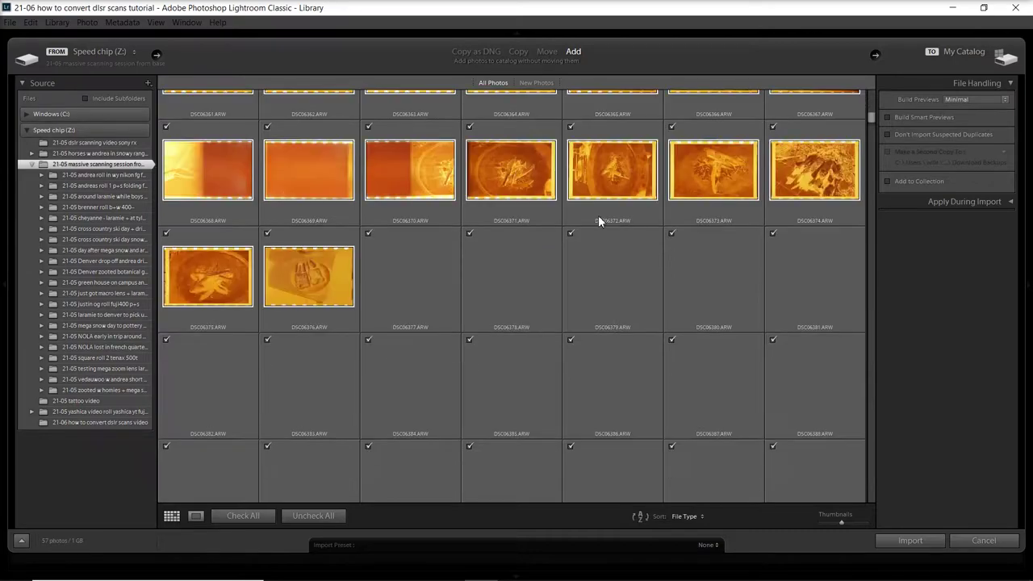
scroll(590, 239, down, 4)
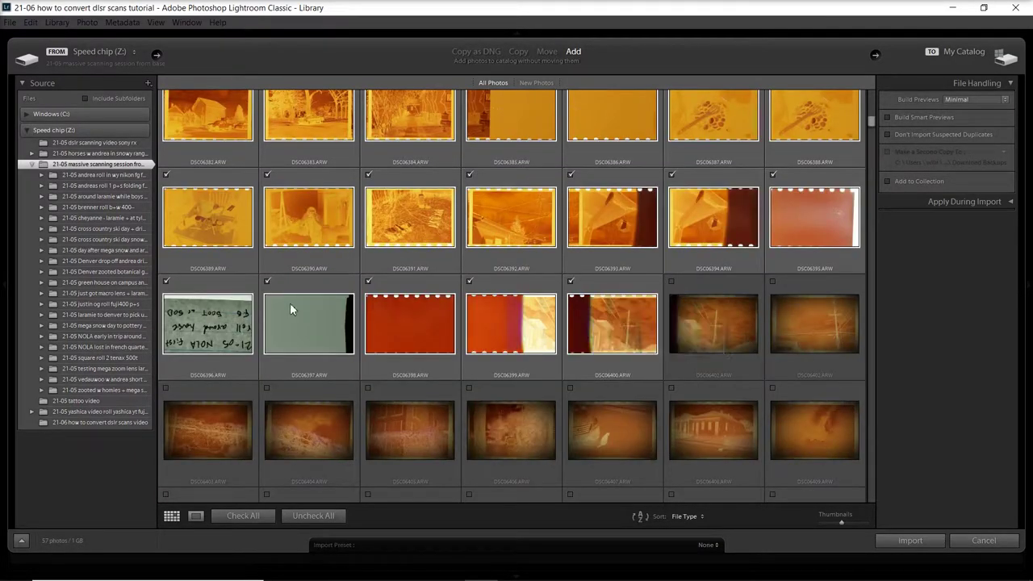
shift+click(203, 285)
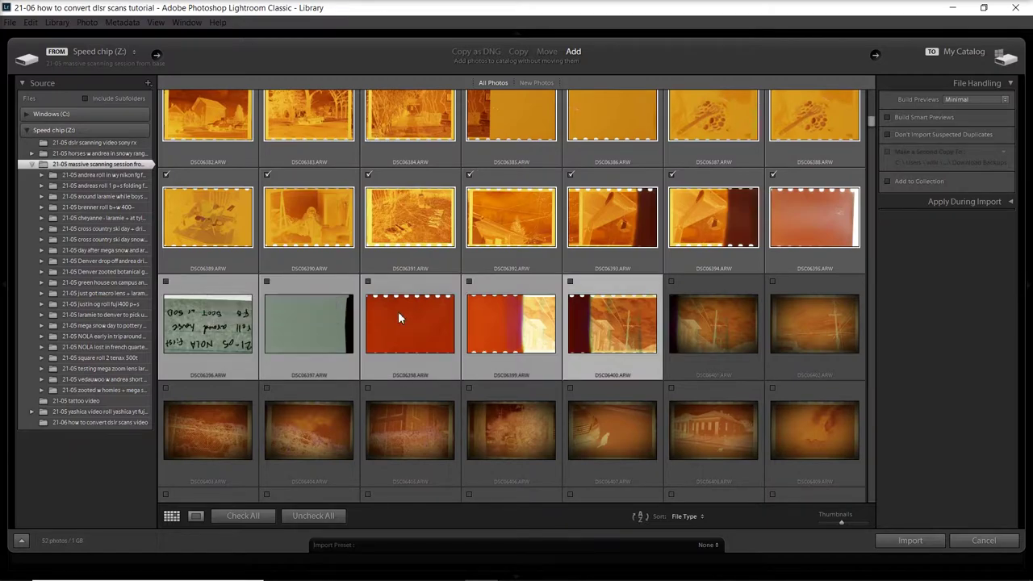
click(195, 292)
scroll(583, 347, down, 6)
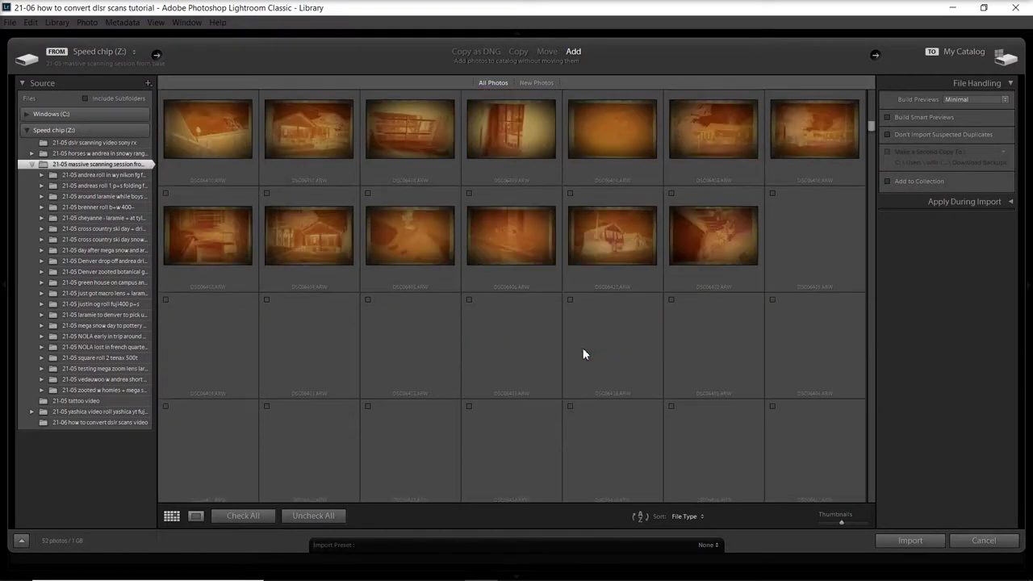
scroll(582, 348, down, 2)
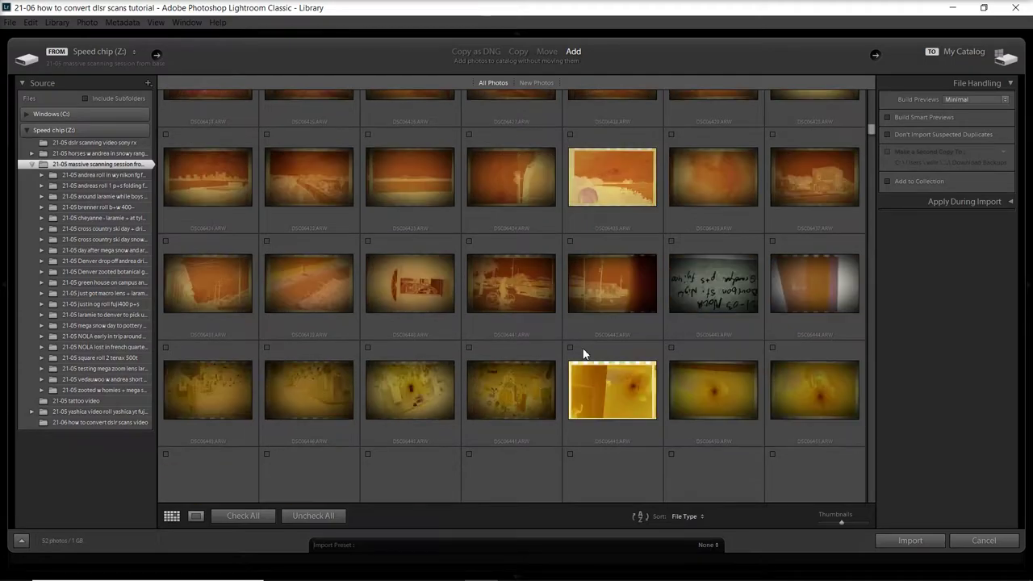
shift+click(598, 250)
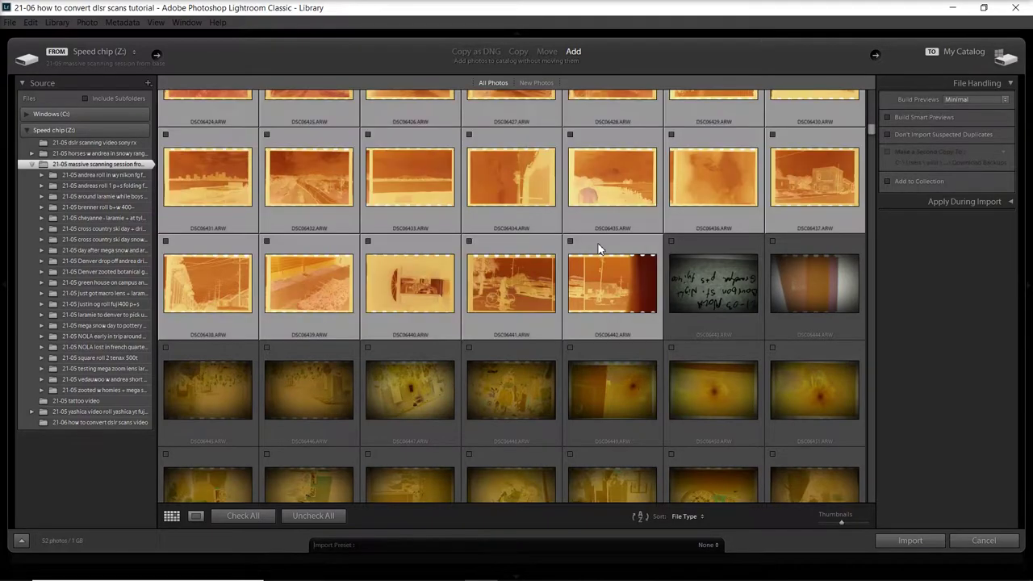
click(911, 541)
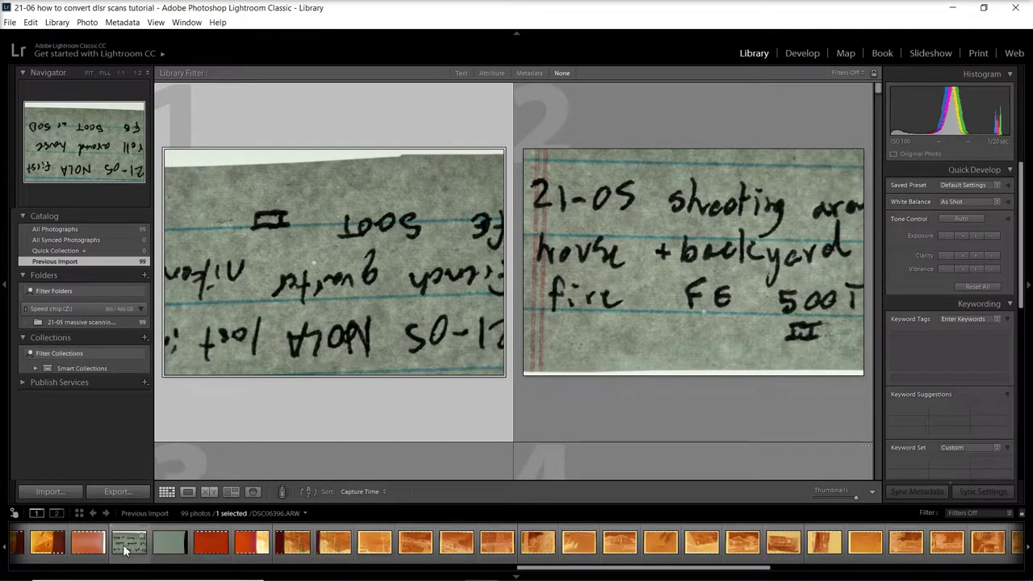
Step: Select the DSC06396 note-card scan and scroll through the 99 imported scans
scroll(158, 557, left, 5)
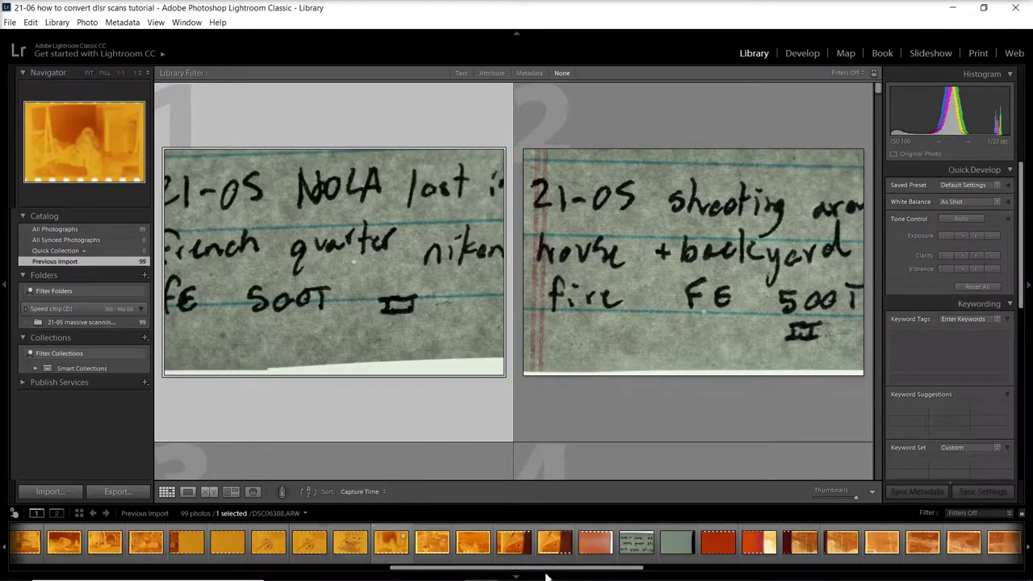
click(629, 552)
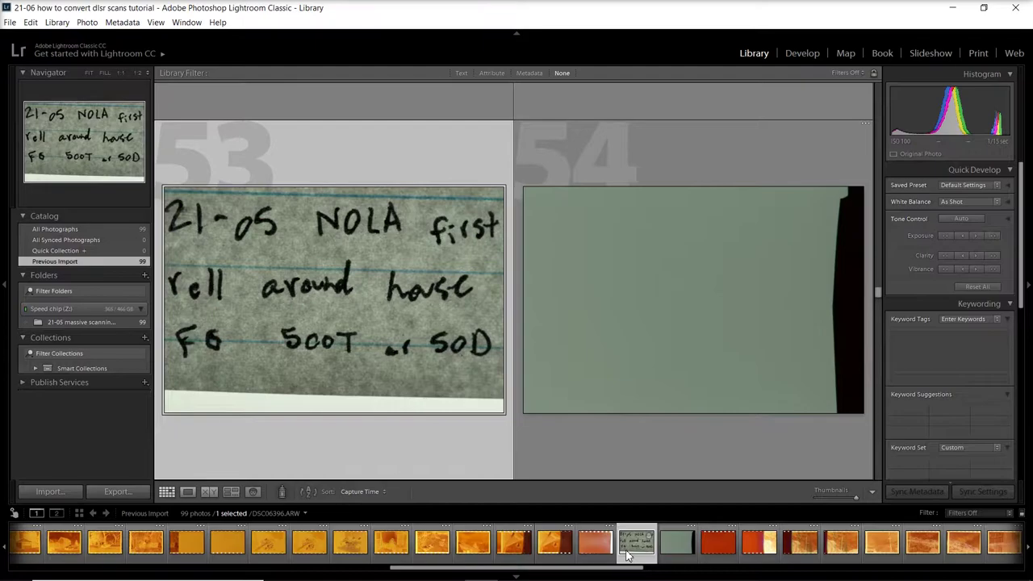
scroll(628, 553, right, 5)
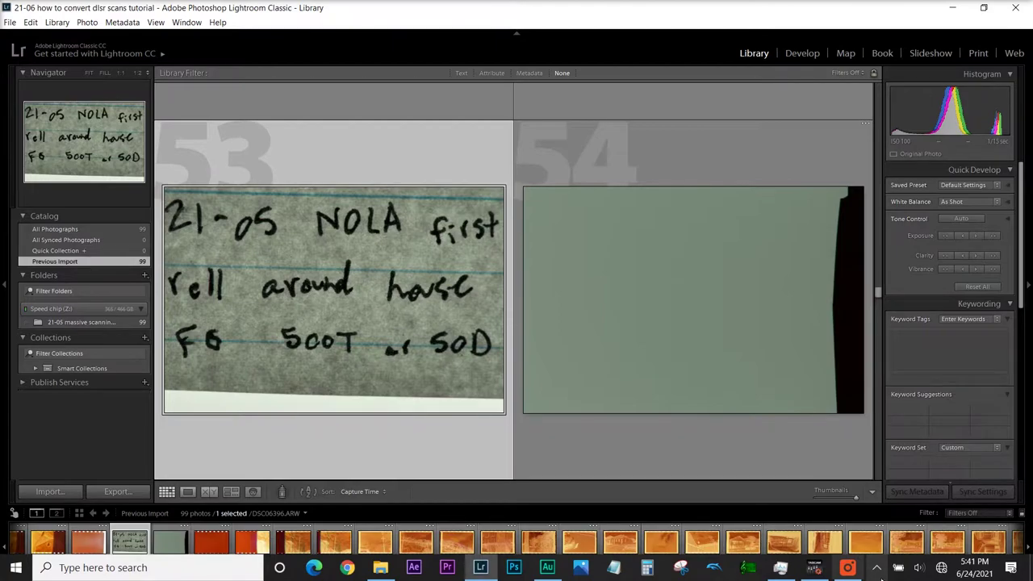
scroll(404, 534, up, 5)
scroll(405, 534, down, 6)
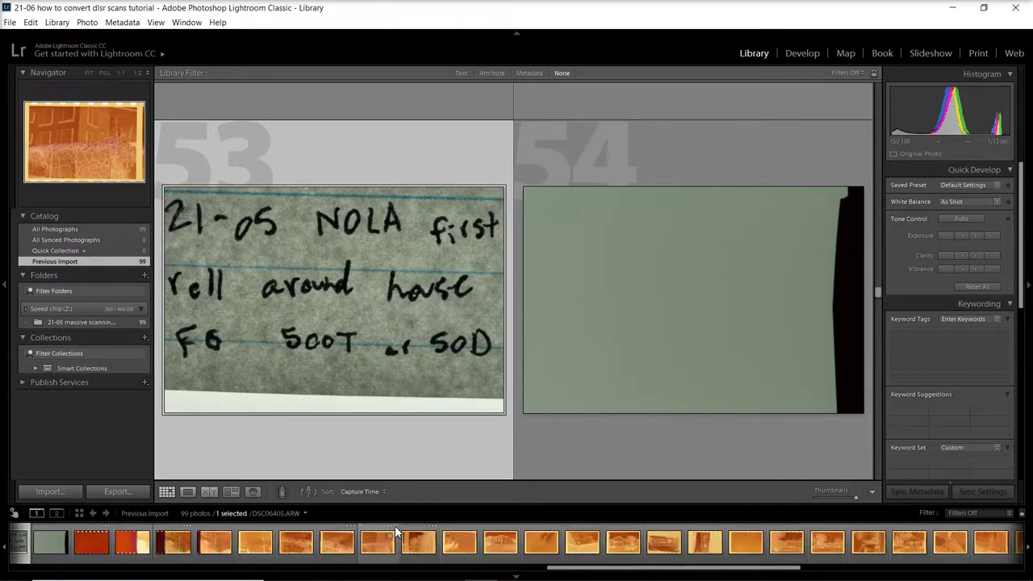
scroll(395, 534, up, 3)
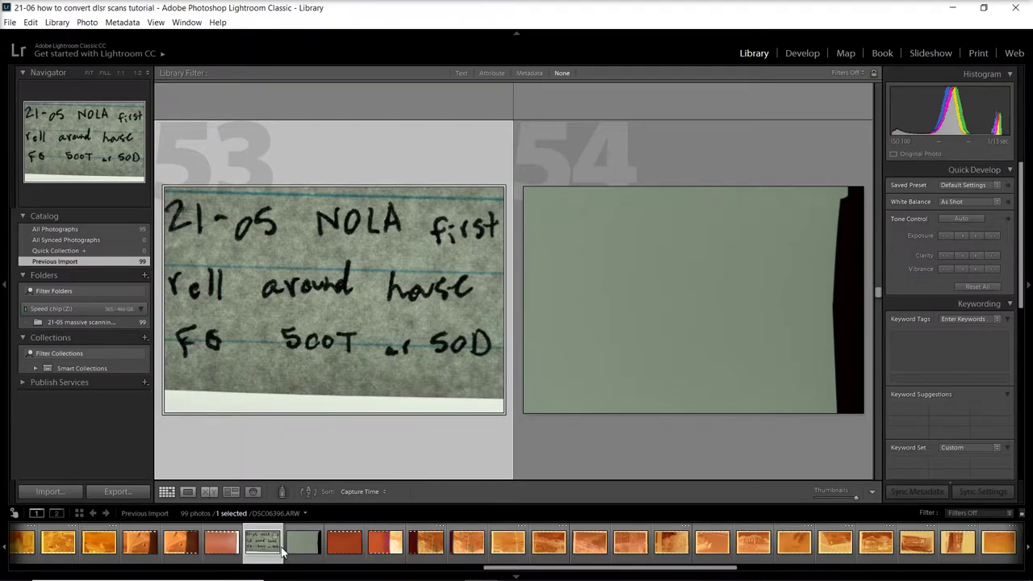
scroll(282, 543, down, 5)
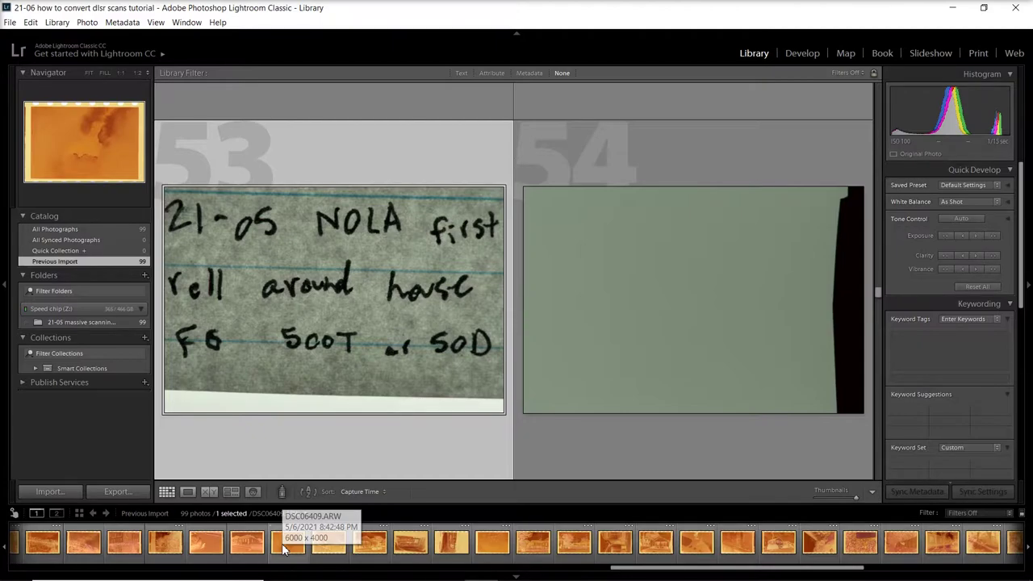
scroll(676, 555, down, 6)
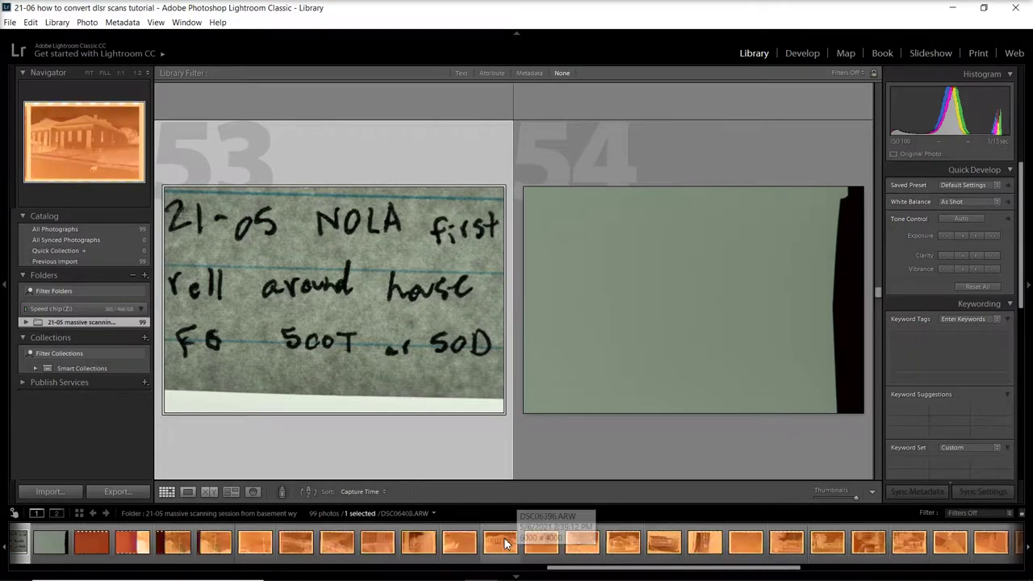
scroll(504, 544, down, 5)
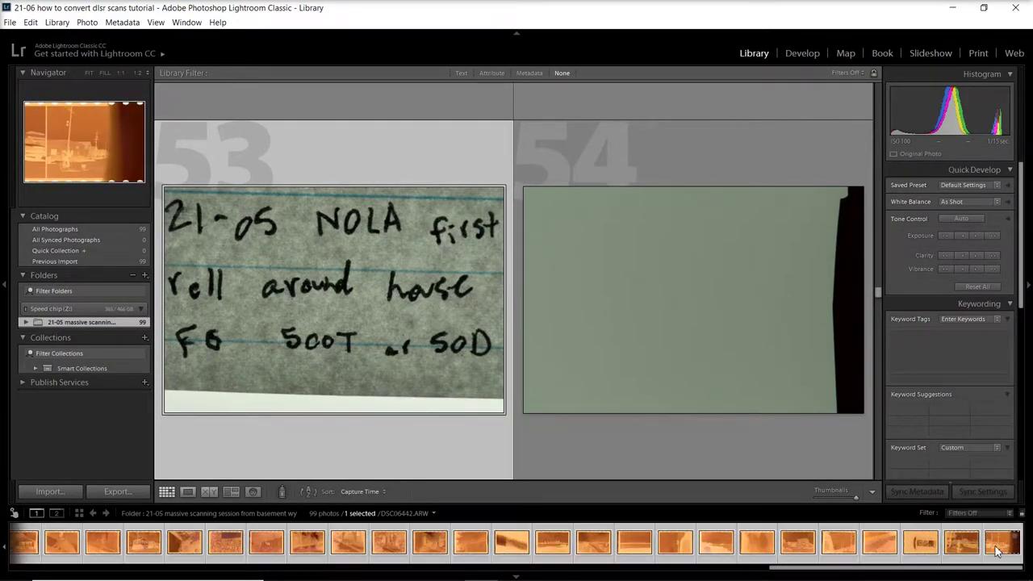
Step: Select the 51 scans of the backyard-fire roll in the filmstrip
right_click(78, 322)
click(117, 328)
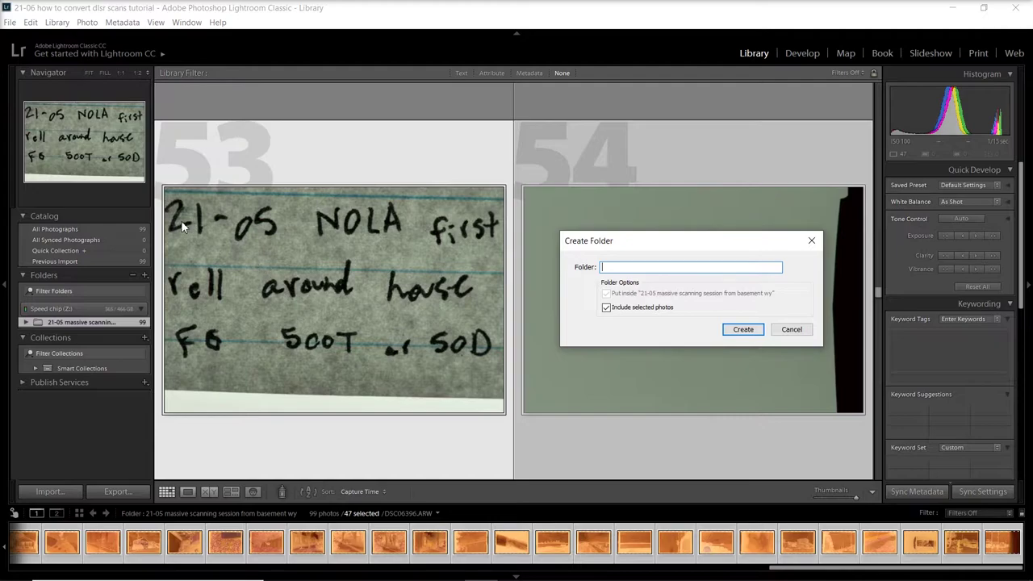
click(789, 330)
scroll(407, 542, up, 10)
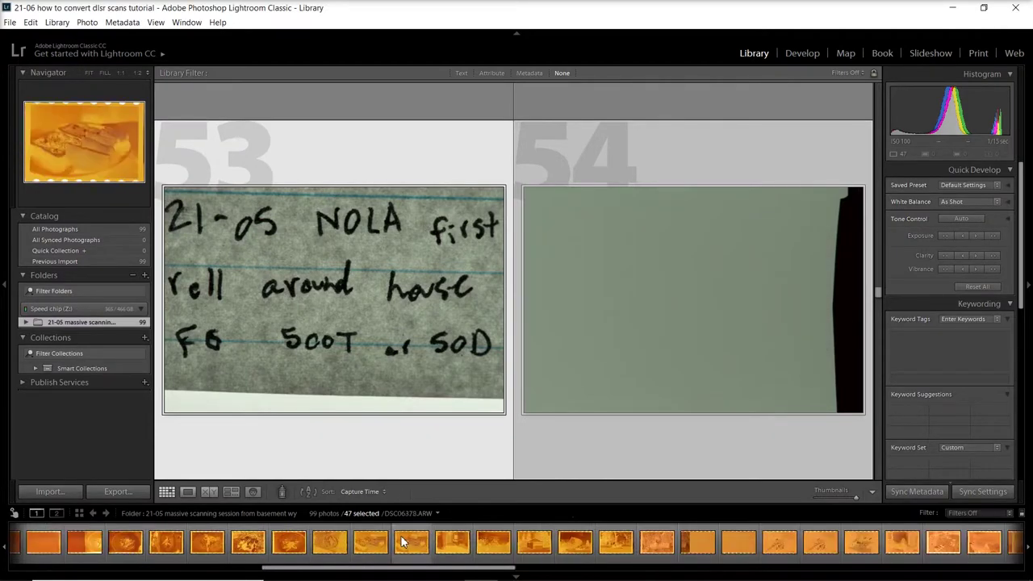
click(71, 542)
click(257, 547)
scroll(452, 549, down, 10)
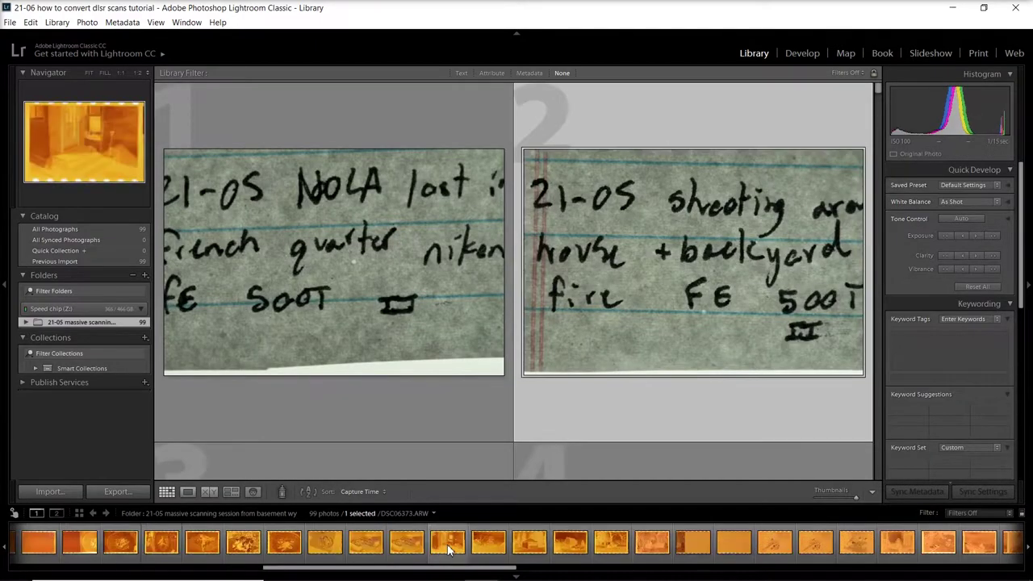
scroll(475, 549, down, 3)
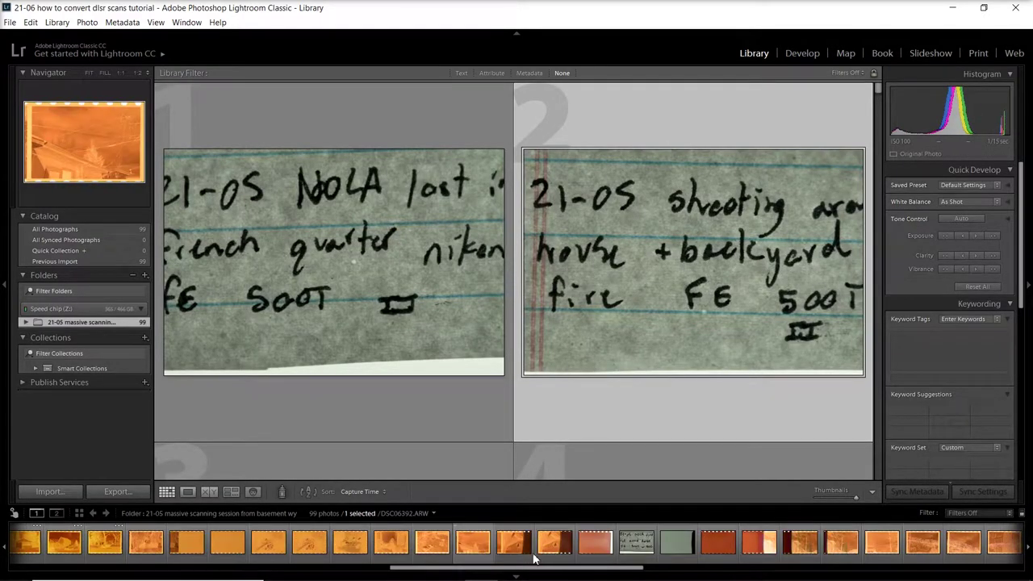
ctrl+click(595, 552)
shift+click(596, 552)
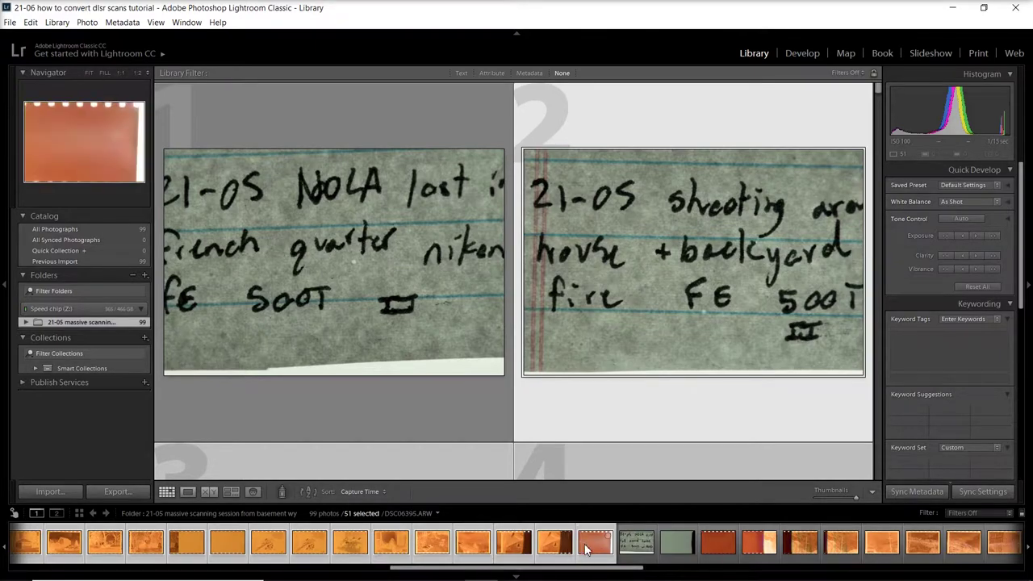
Step: Create subfolder '21-05 shooting around house + backyard fire FE 500t ii' and move the scans into it
scroll(242, 541, left, 10)
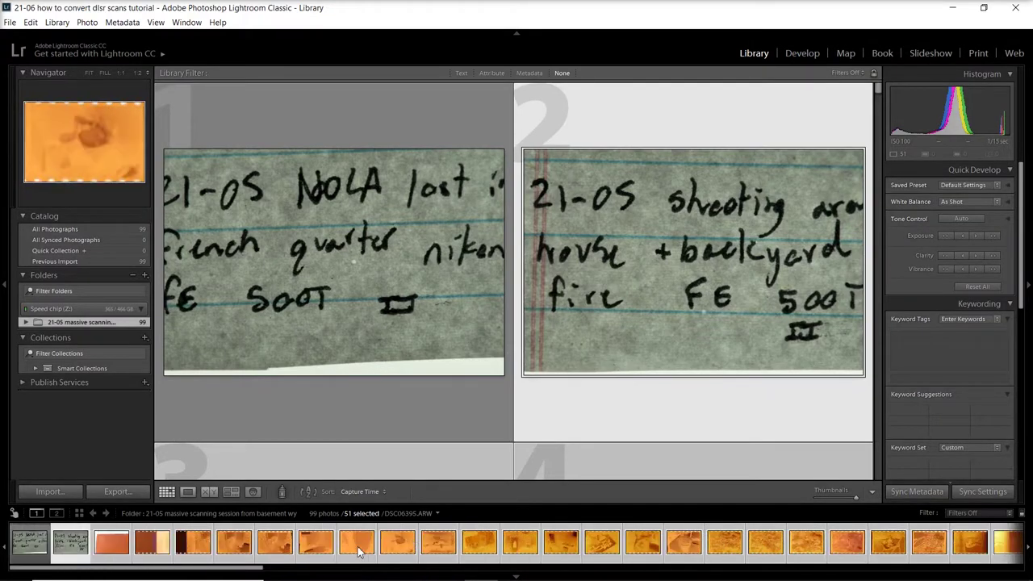
right_click(124, 325)
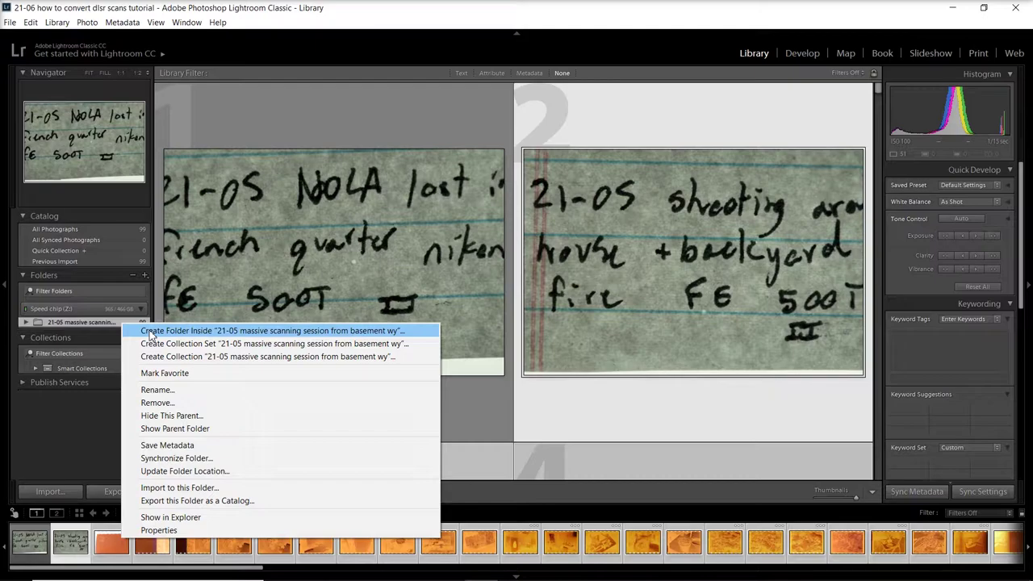
click(150, 334)
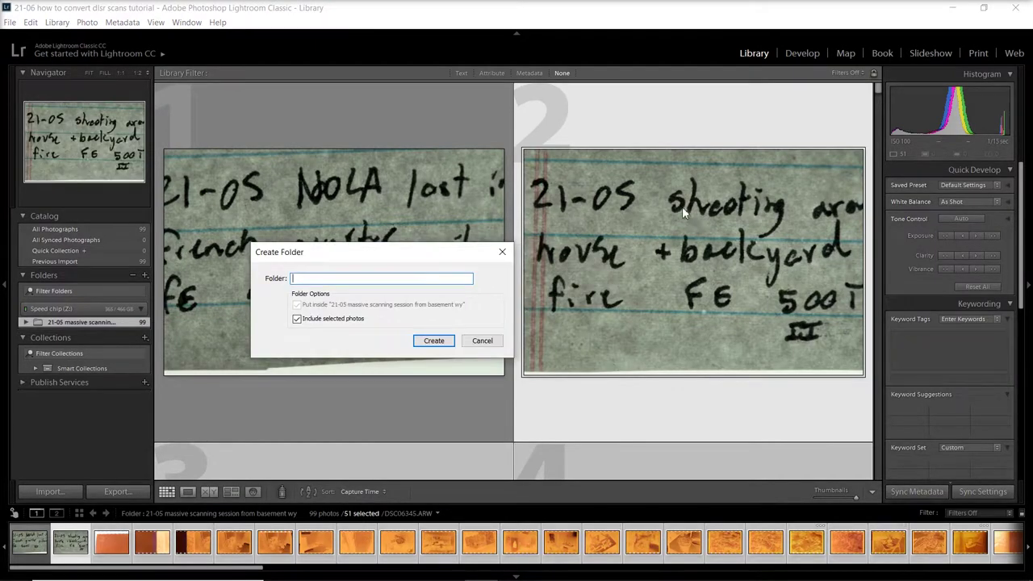
text(21-05 shooting around house + backyard fire FE)
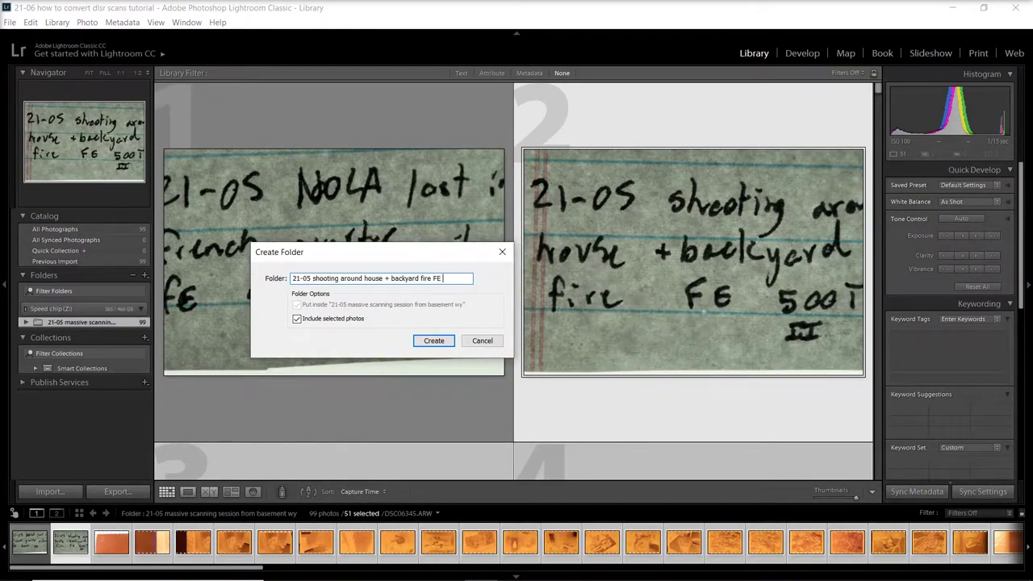
text(500t ii)
click(431, 344)
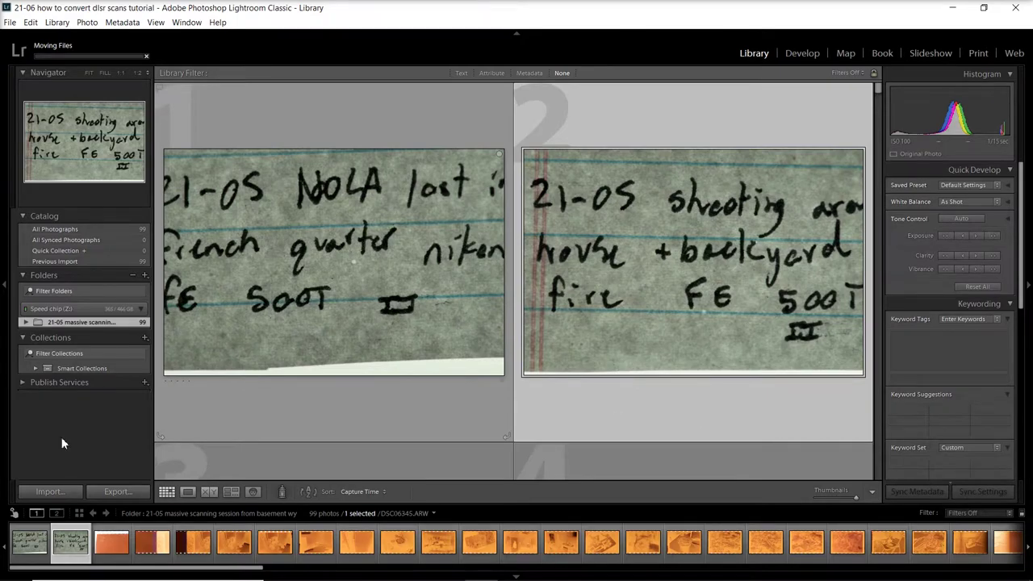
Step: Expand 21-05, open the NOLA first roll subfolder, and select all 47 scans from the note card on
click(27, 322)
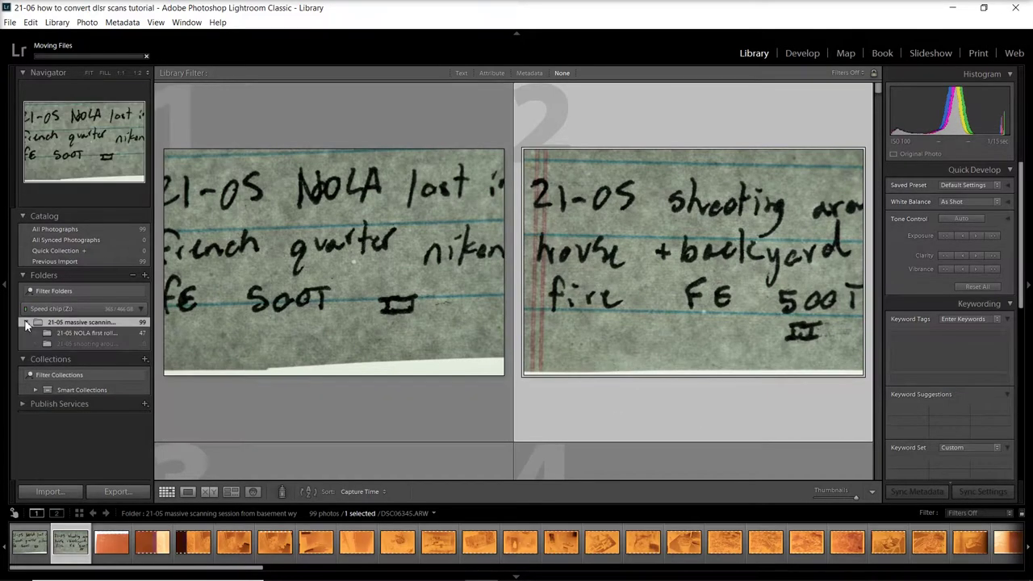
click(86, 333)
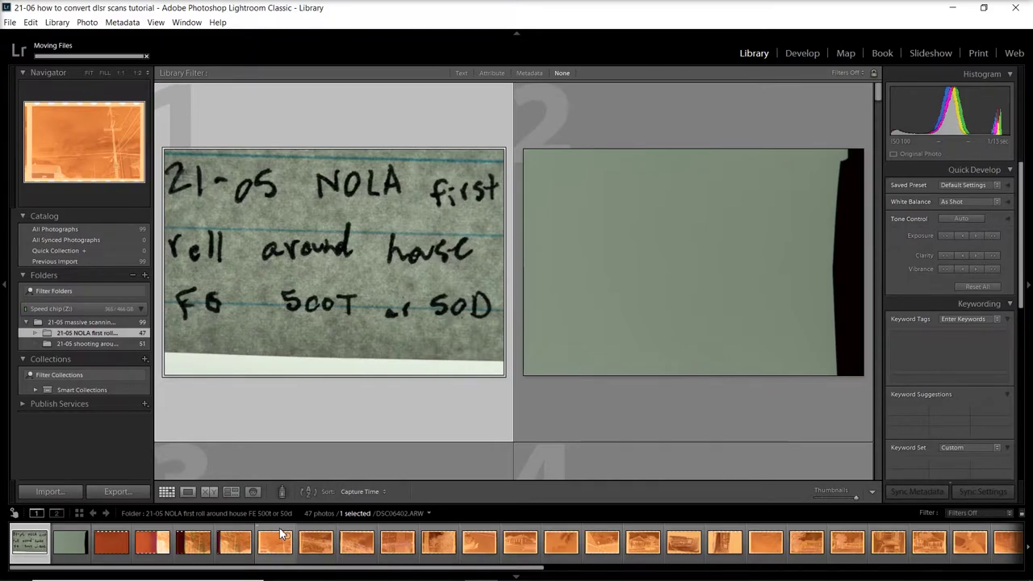
click(151, 551)
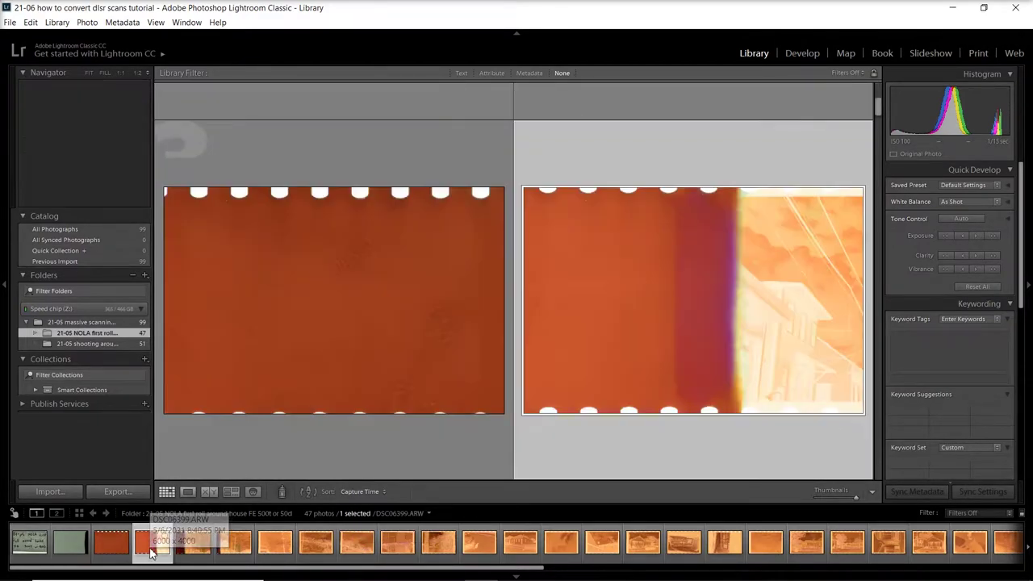
click(36, 552)
scroll(96, 546, right, 10)
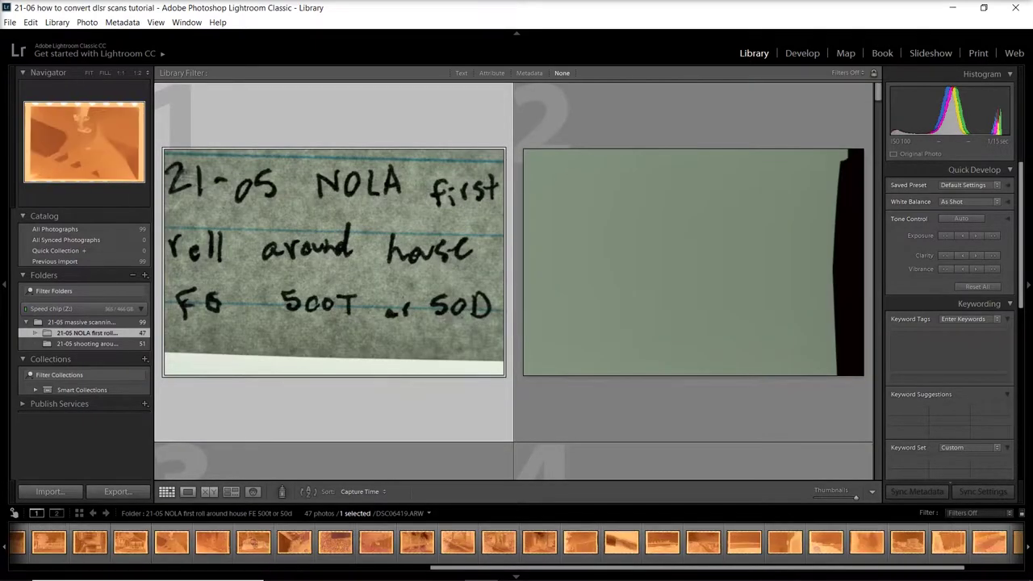
scroll(1009, 550, right, 3)
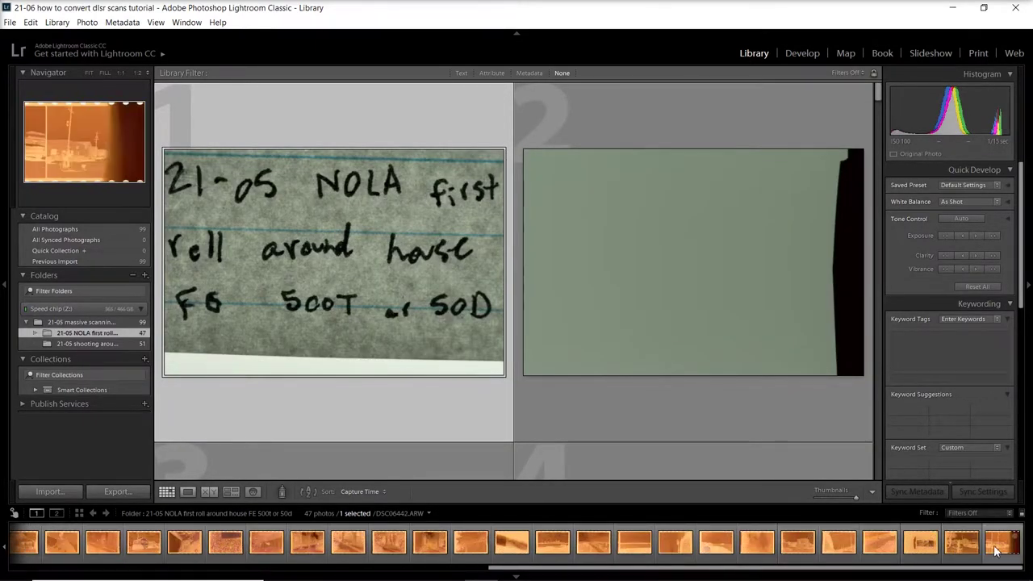
shift+click(1001, 551)
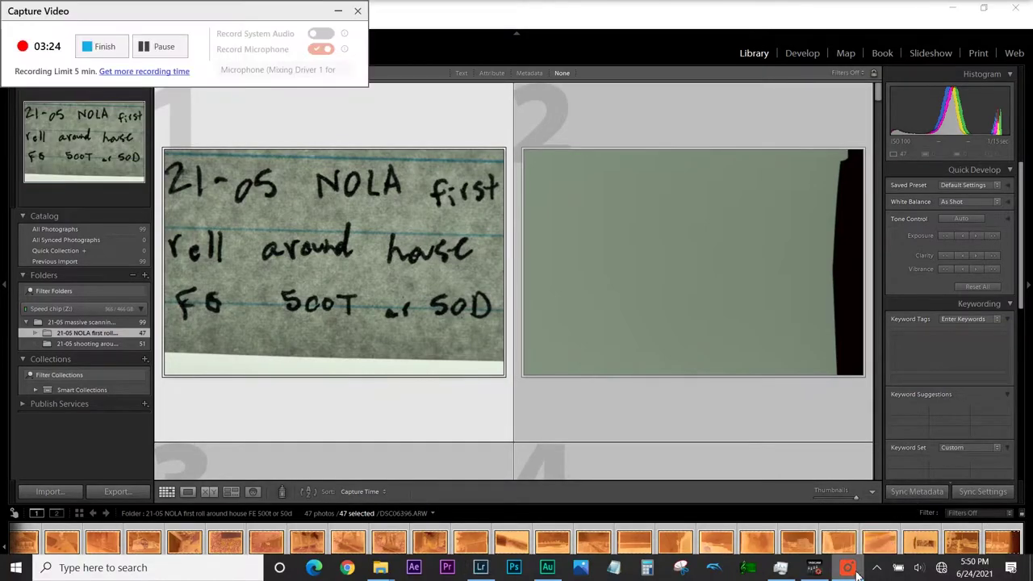
Step: Set Quick Develop white balance to Auto for the 47 selected NOLA scans and check scans 33-34
click(338, 10)
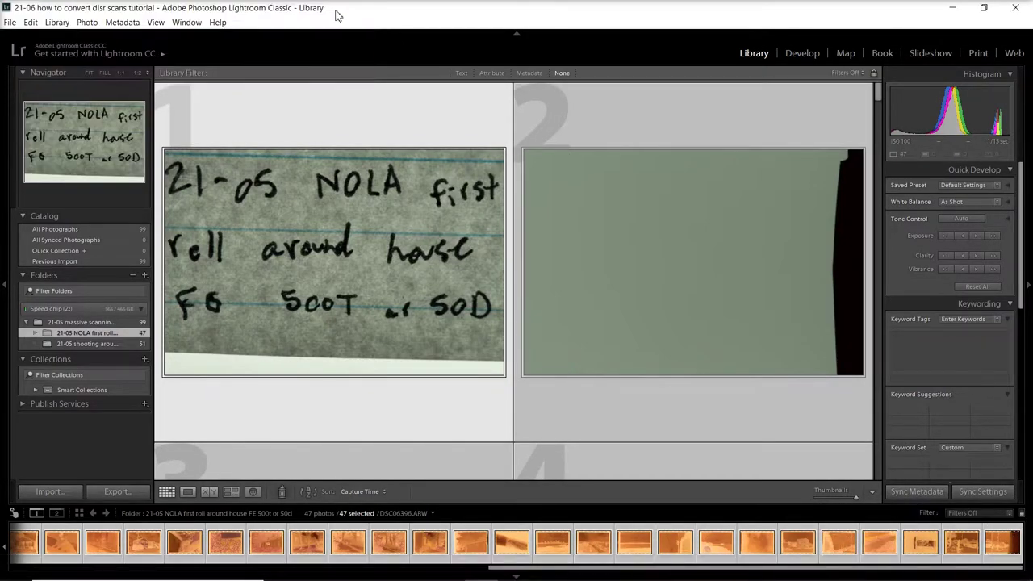
click(971, 202)
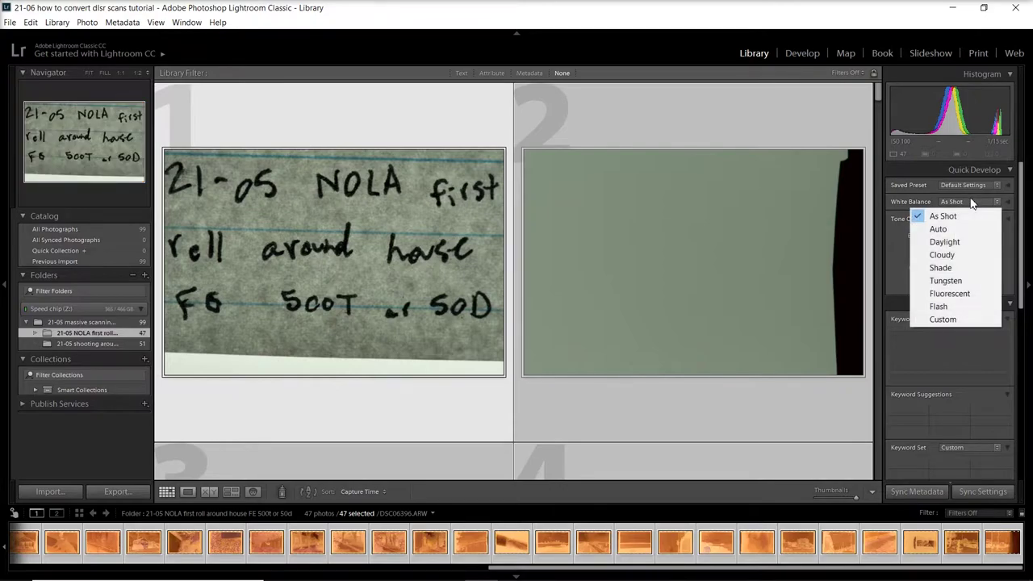
click(960, 234)
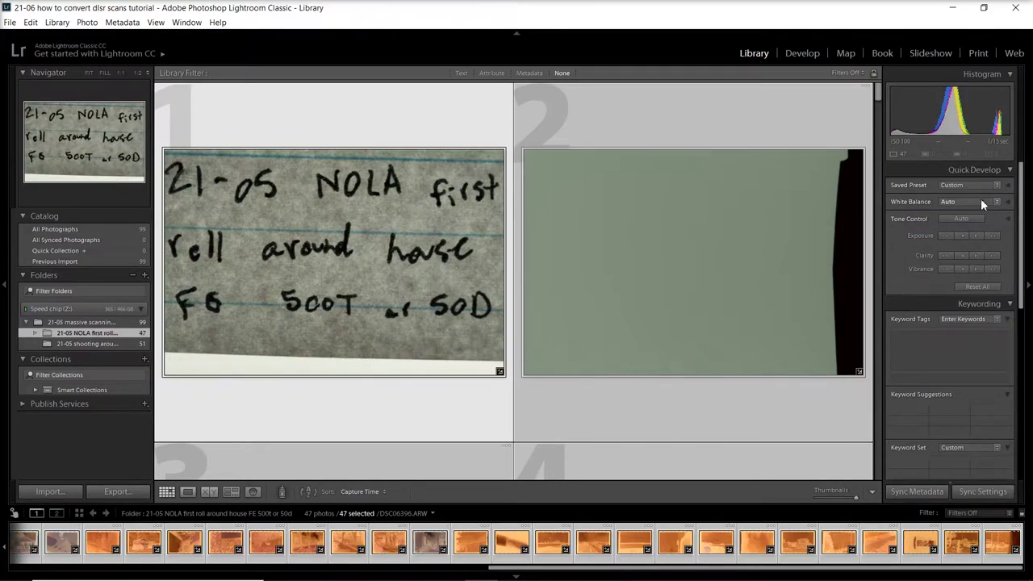
click(435, 548)
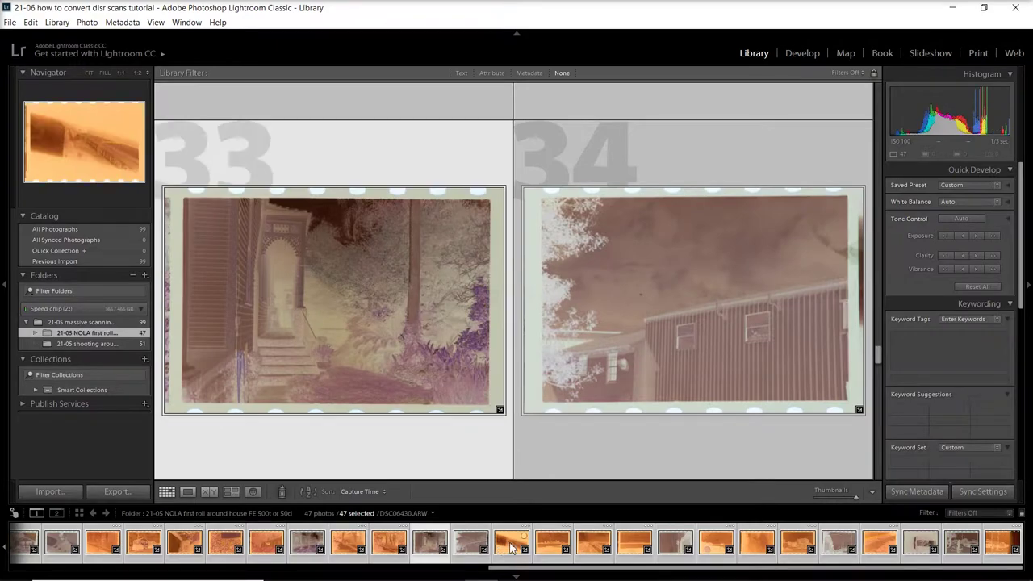
Step: Browse the NOLA first roll frames and make DSC06405 the active photo
click(10, 22)
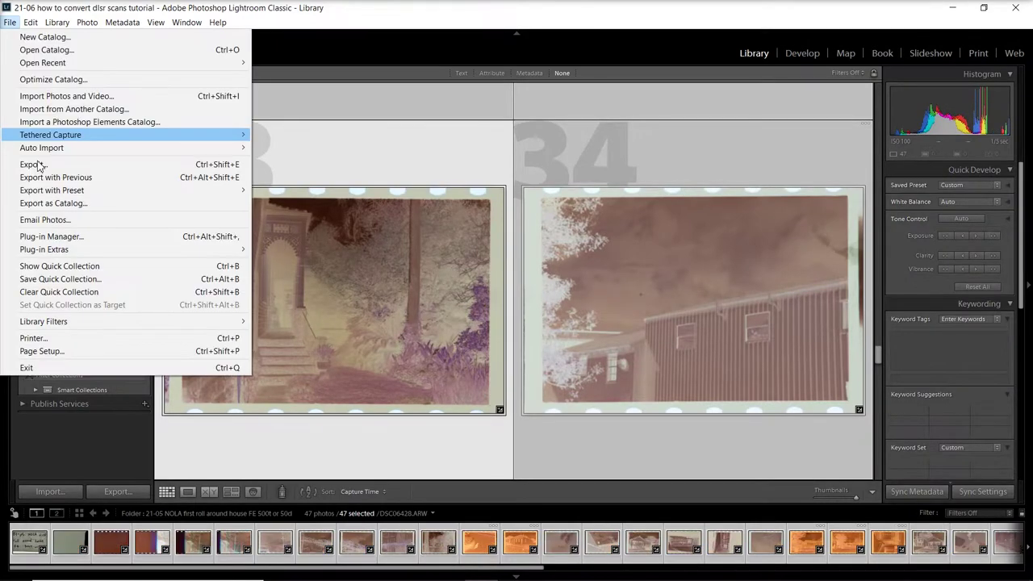
click(194, 549)
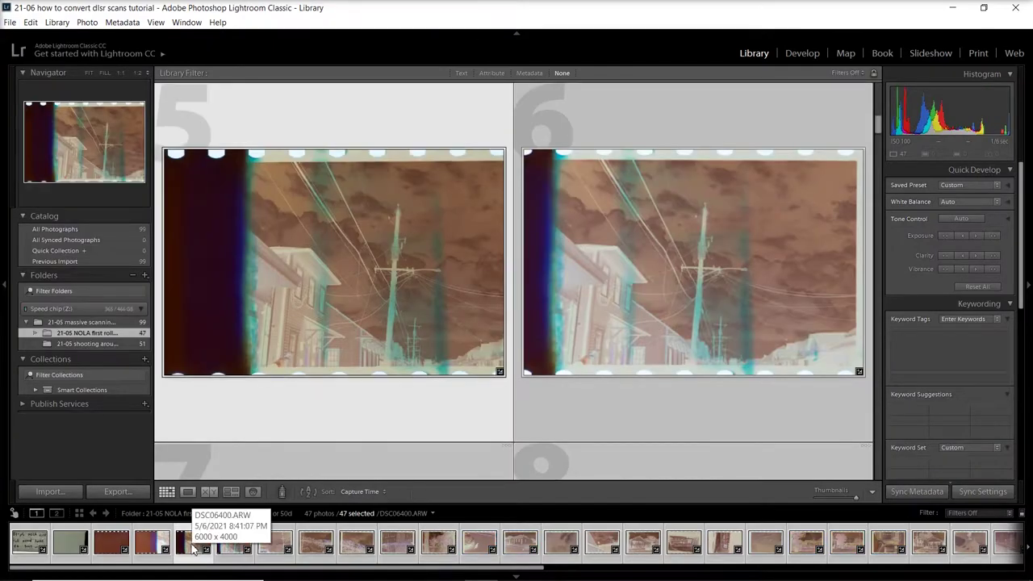
click(275, 548)
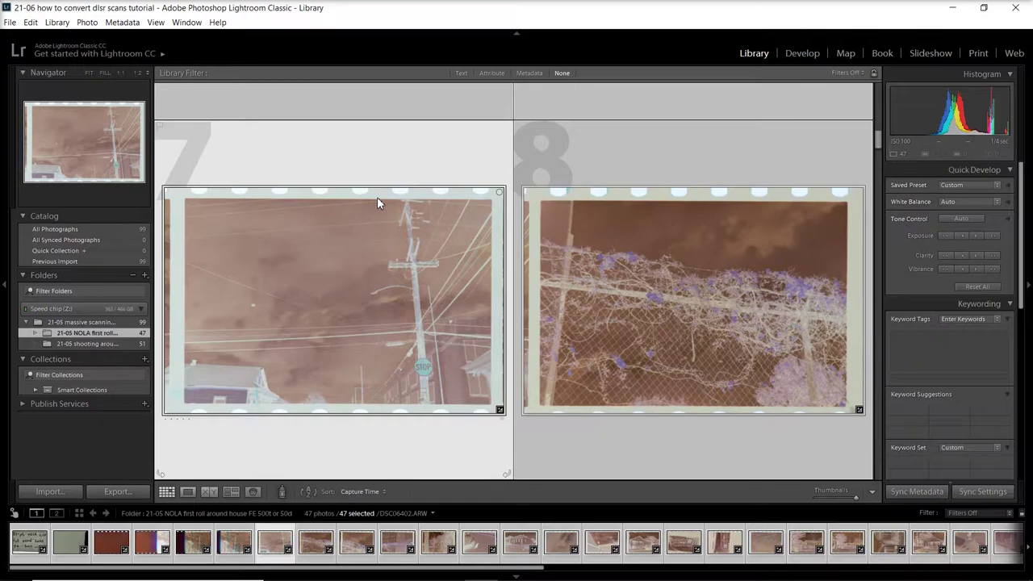
click(103, 343)
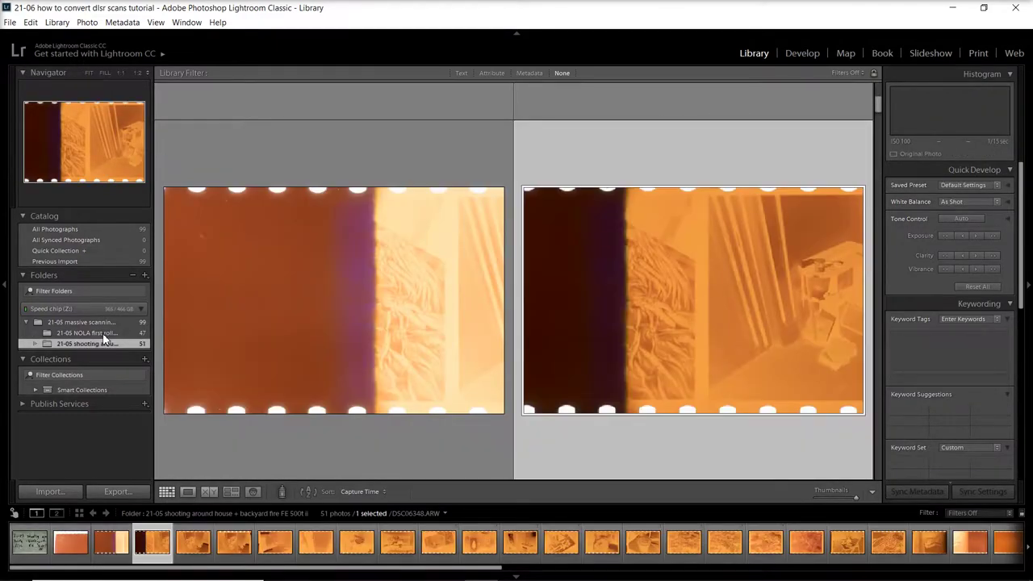
click(102, 332)
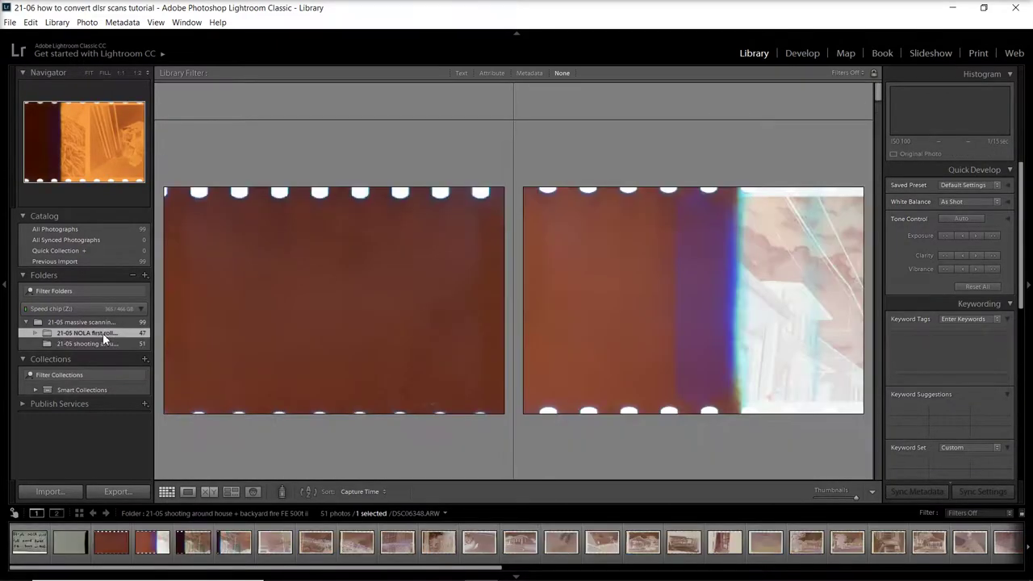
click(355, 539)
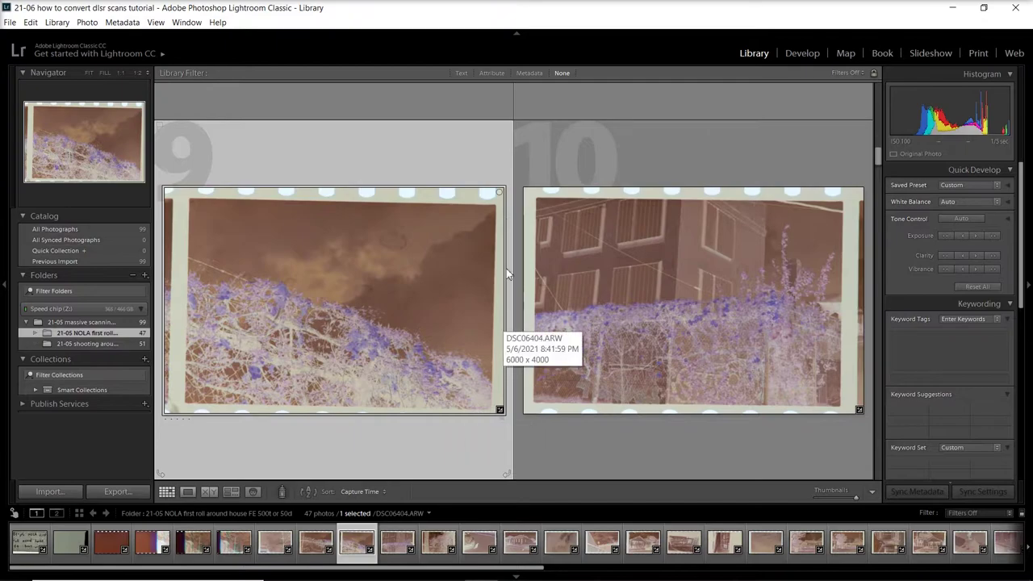
key(Left)
key(Left)
key(Left)
key(Left)
key(Left)
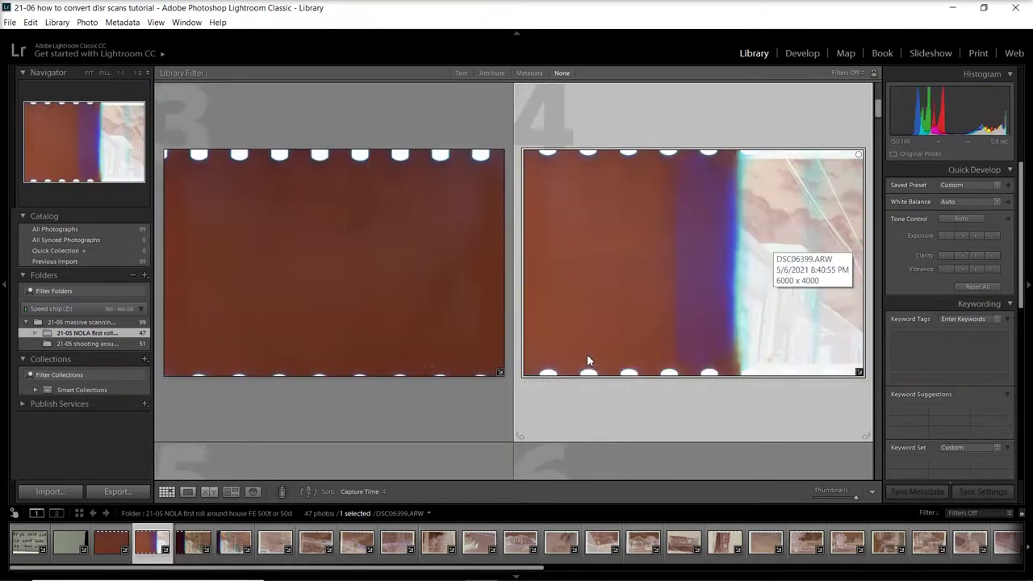
click(390, 547)
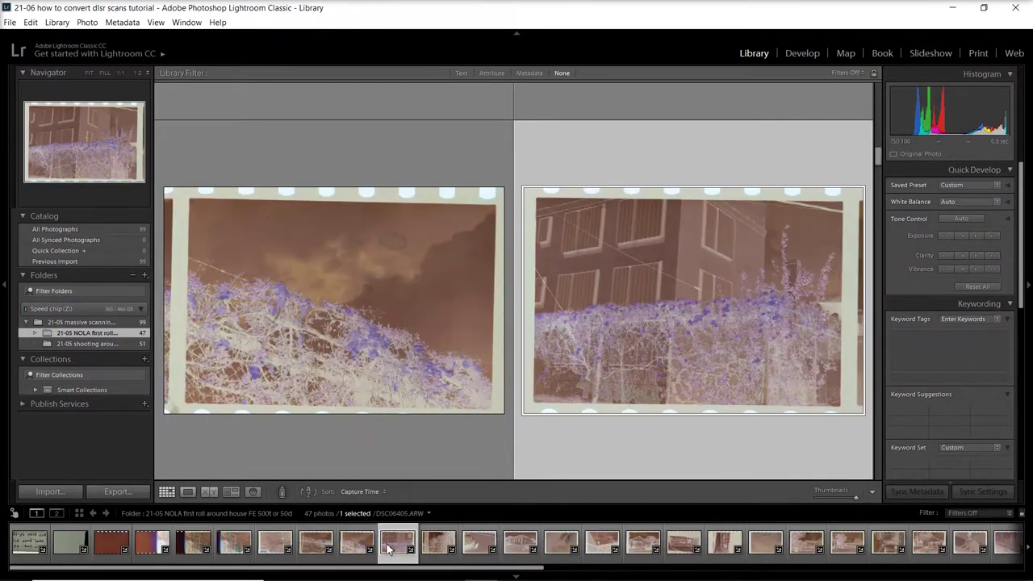
Step: In Develop, crop DSC06405 to a 2x3 frame inside the film border
click(803, 56)
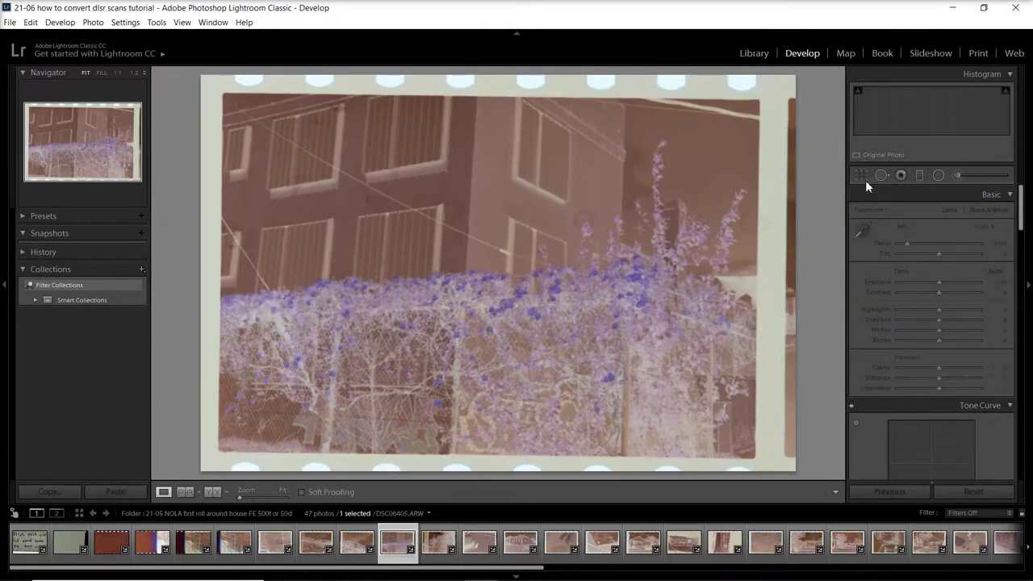
click(863, 177)
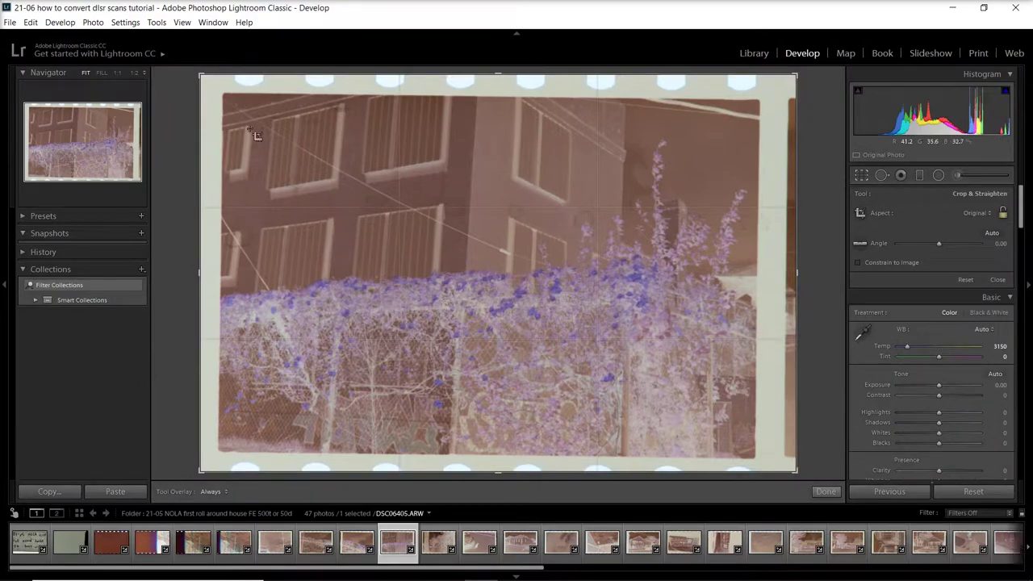
mouse_move(252, 124)
mouse_down()
mouse_move(481, 266)
mouse_move(699, 434)
mouse_move(736, 343)
mouse_move(731, 448)
mouse_move(720, 435)
mouse_up()
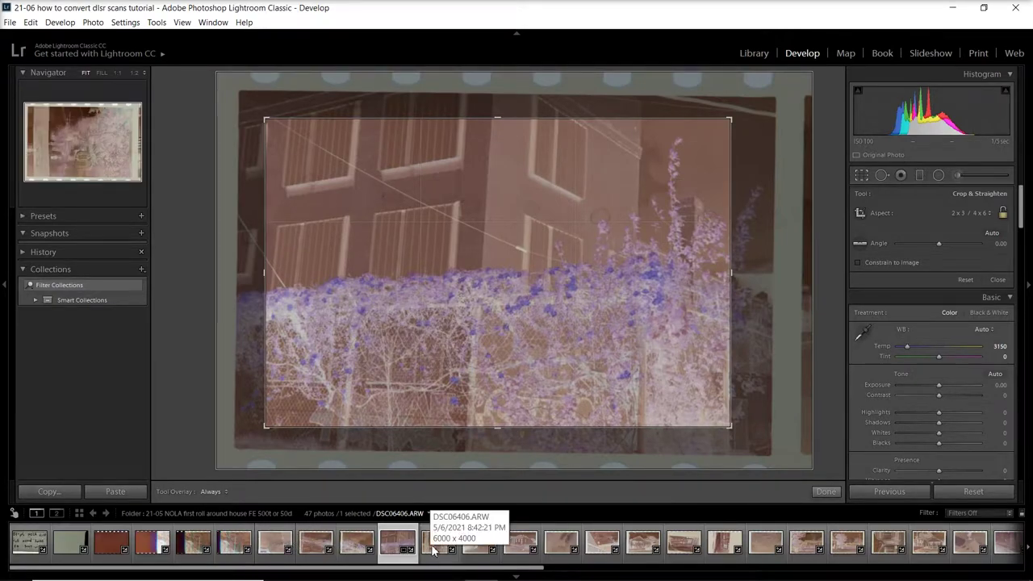
Step: Select 40 photos of the roll in the filmstrip, including DSC06402 through DSC06404
scroll(441, 551, down, 5)
scroll(441, 551, down, 3)
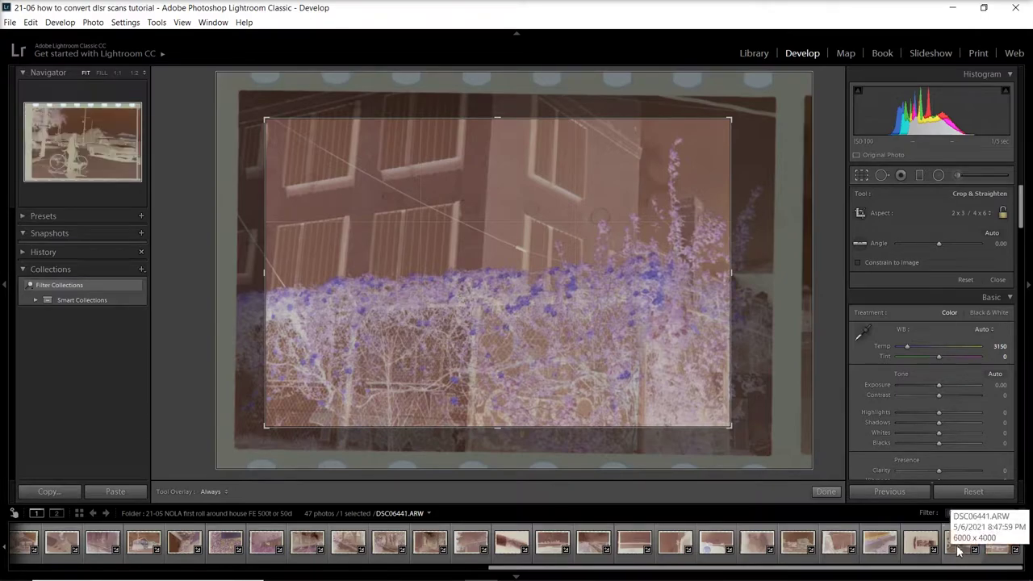
shift+click(958, 549)
scroll(928, 549, up, 5)
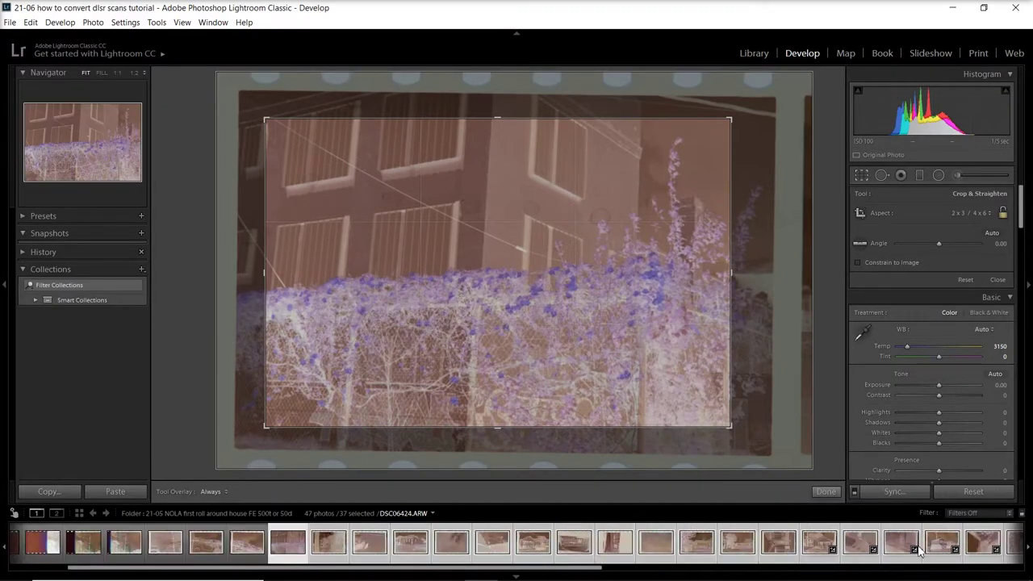
scroll(919, 550, up, 2)
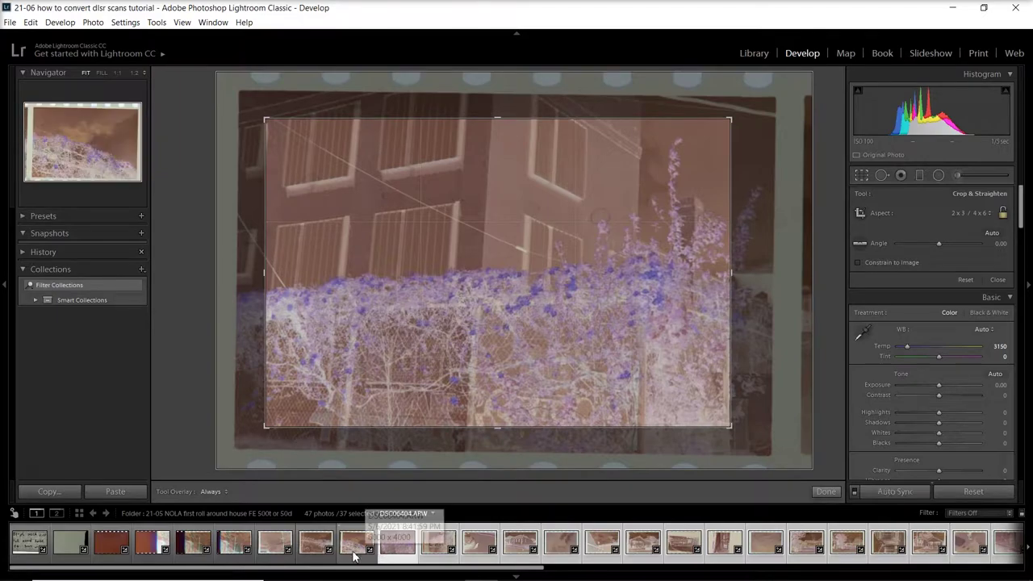
shift+click(276, 551)
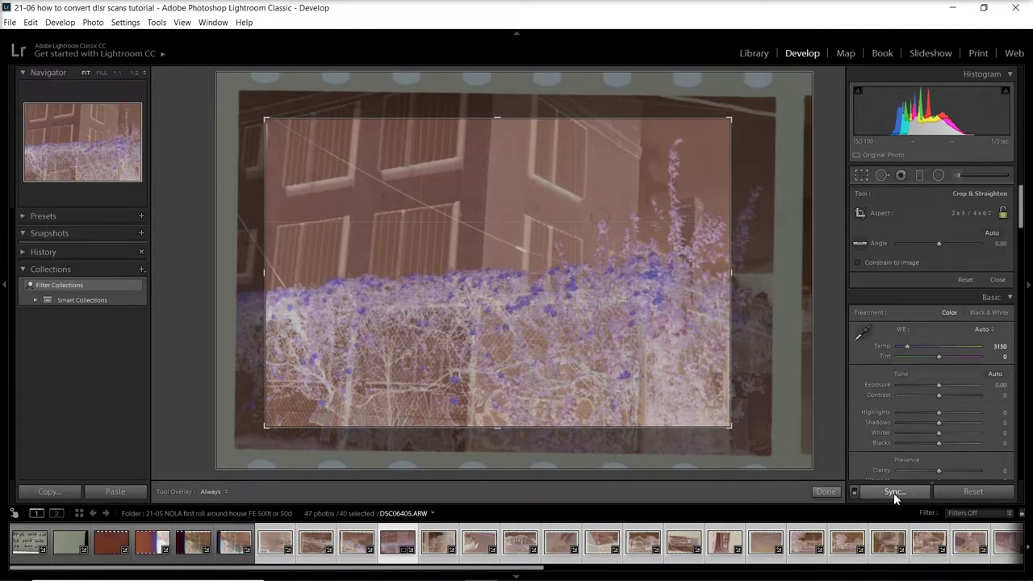
Step: Sync only the crop from DSC06405 to the 40 selected scans, verify on DSC06424, and exit crop
click(894, 492)
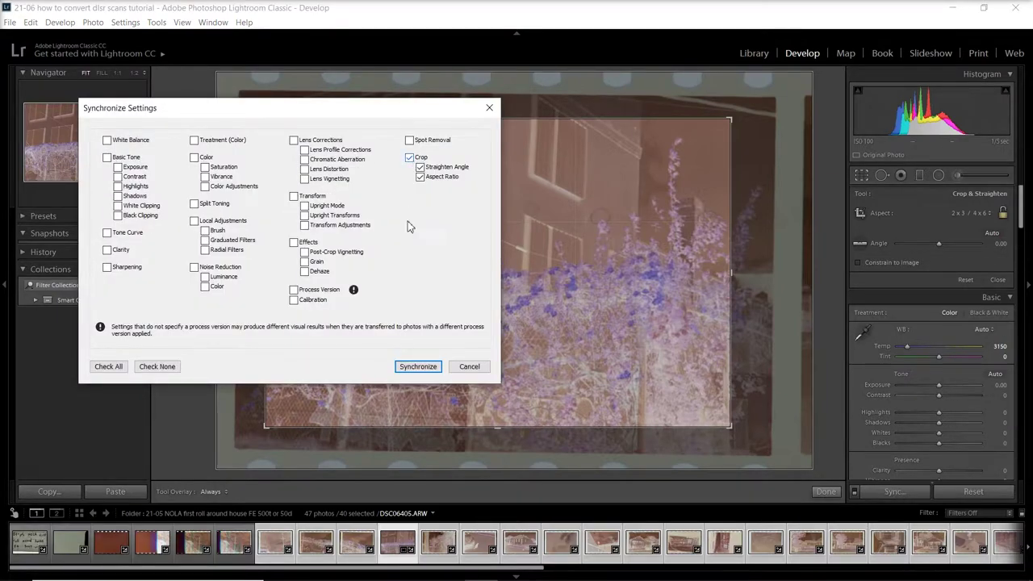
click(414, 370)
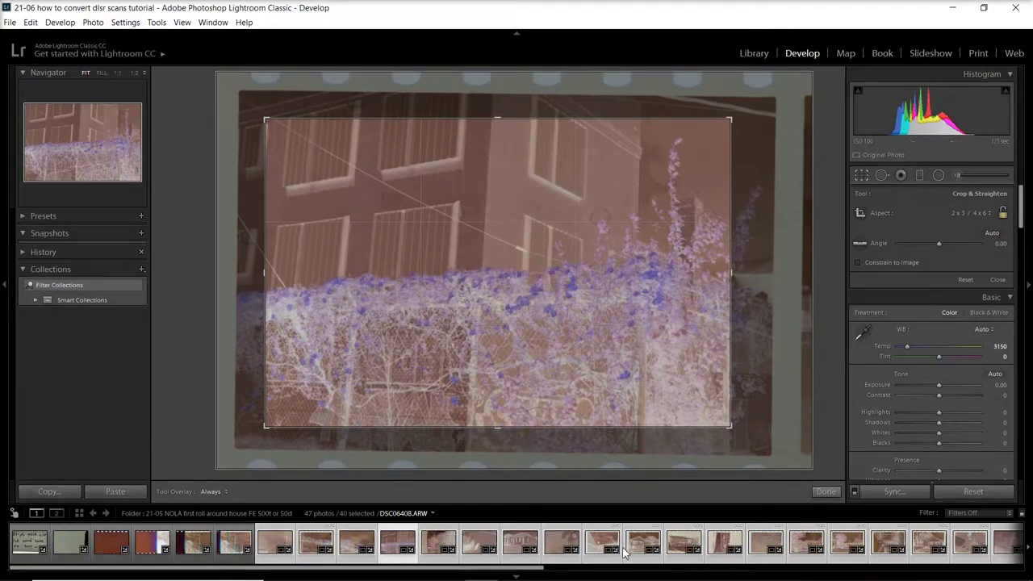
scroll(623, 552, down, 3)
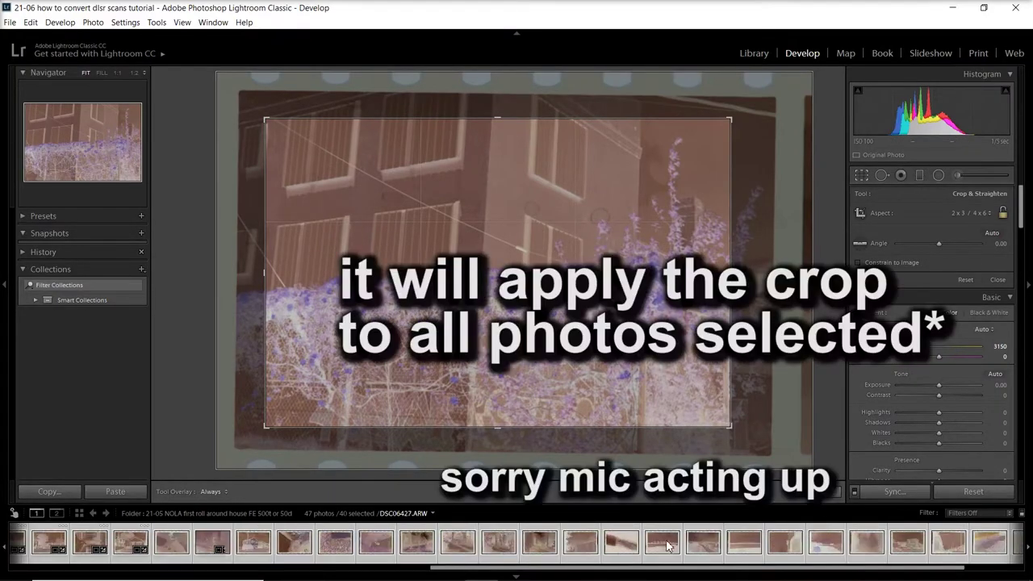
click(375, 547)
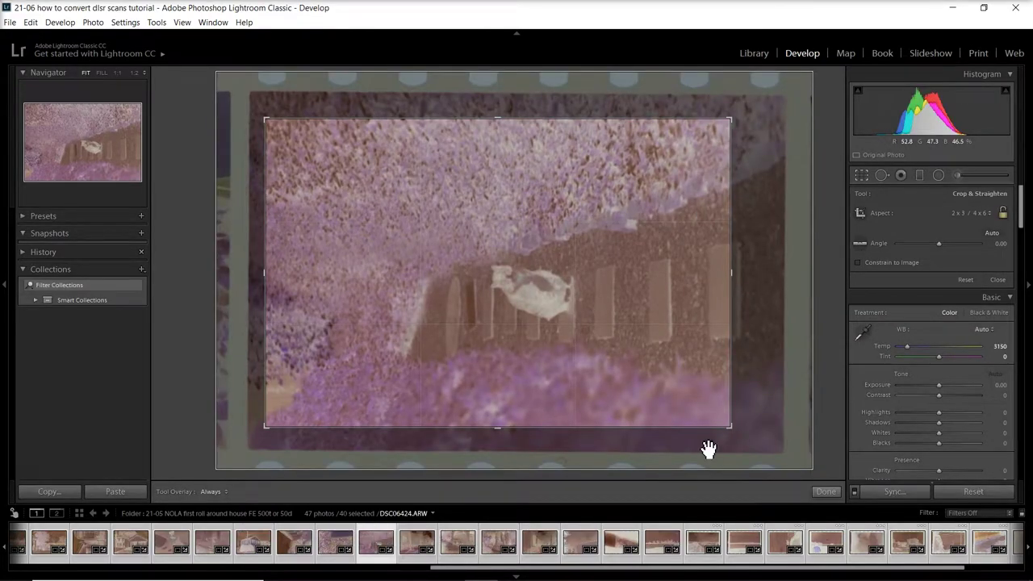
click(825, 491)
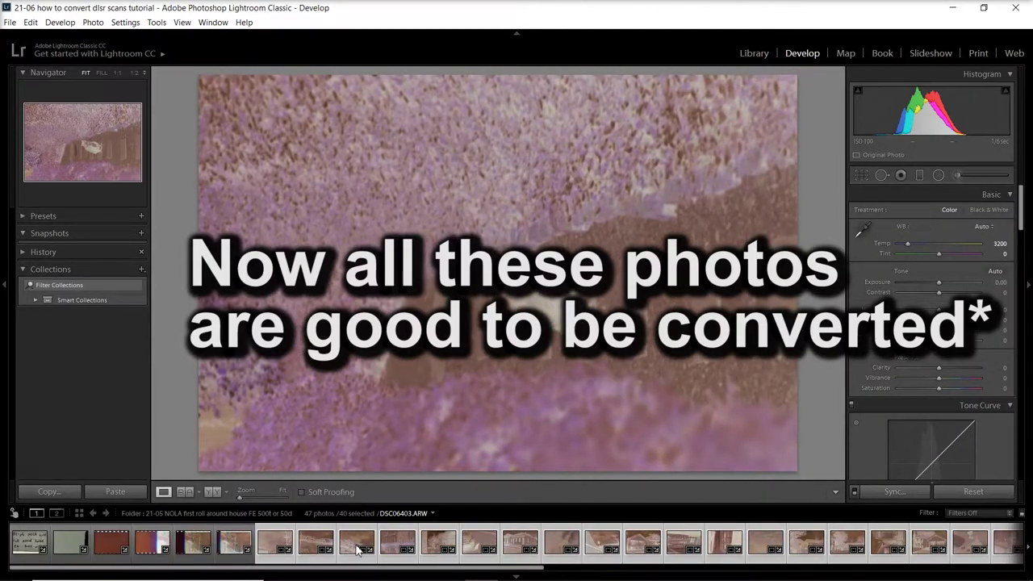
Step: Open DSC06401 in Crop and leave it without changing the crop
click(229, 546)
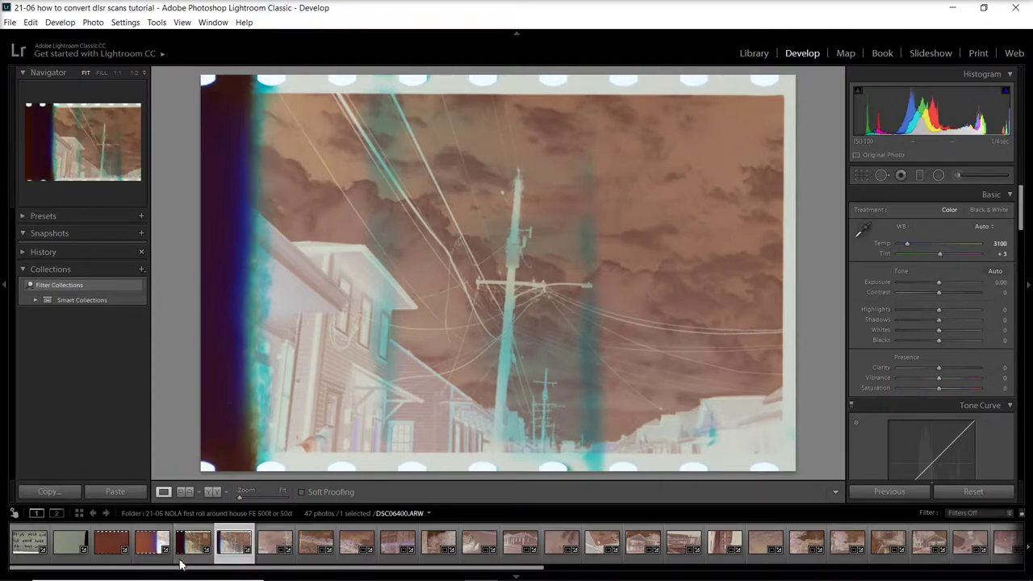
click(862, 175)
click(824, 491)
scroll(652, 552, down, 3)
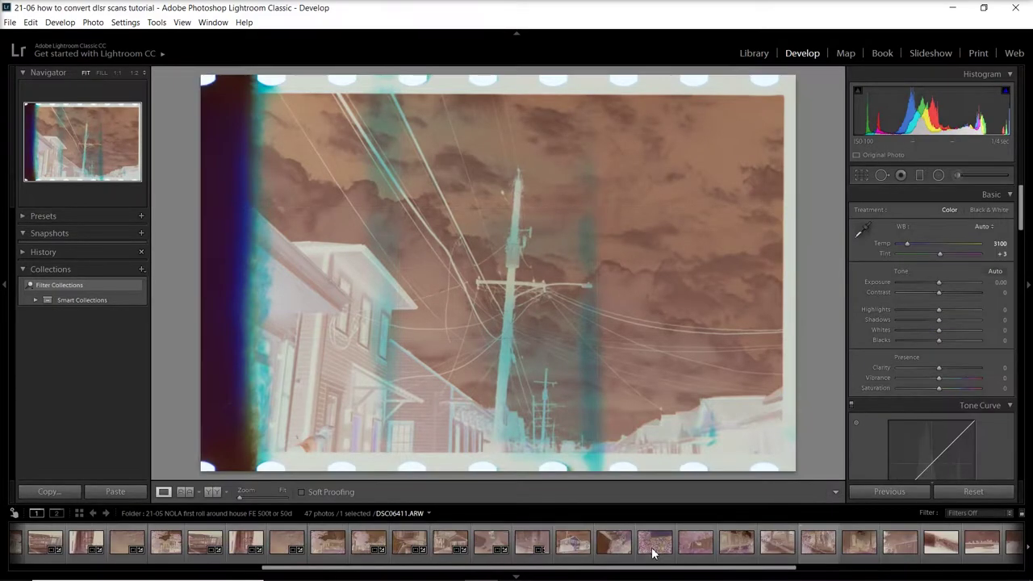
scroll(653, 552, down, 3)
Step: Crop DSC06442, the last frame, tightly around the cyclist and dog
click(995, 551)
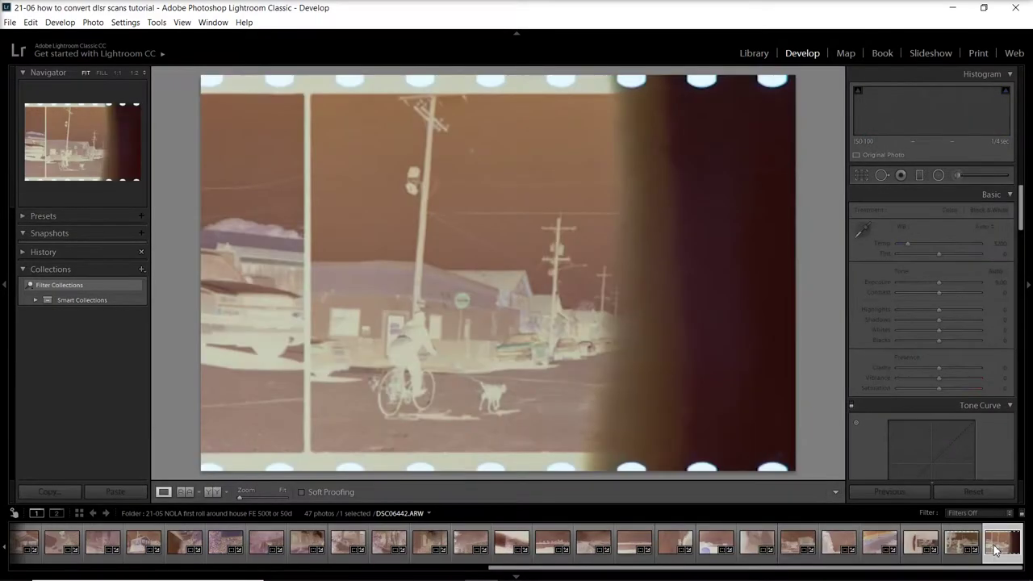
click(862, 175)
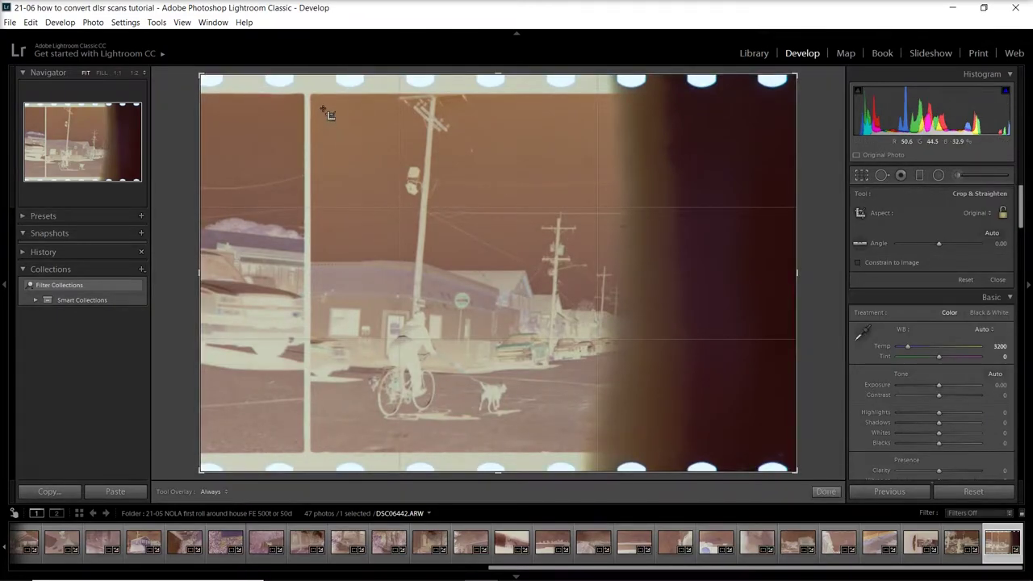
drag(323, 109, 573, 440)
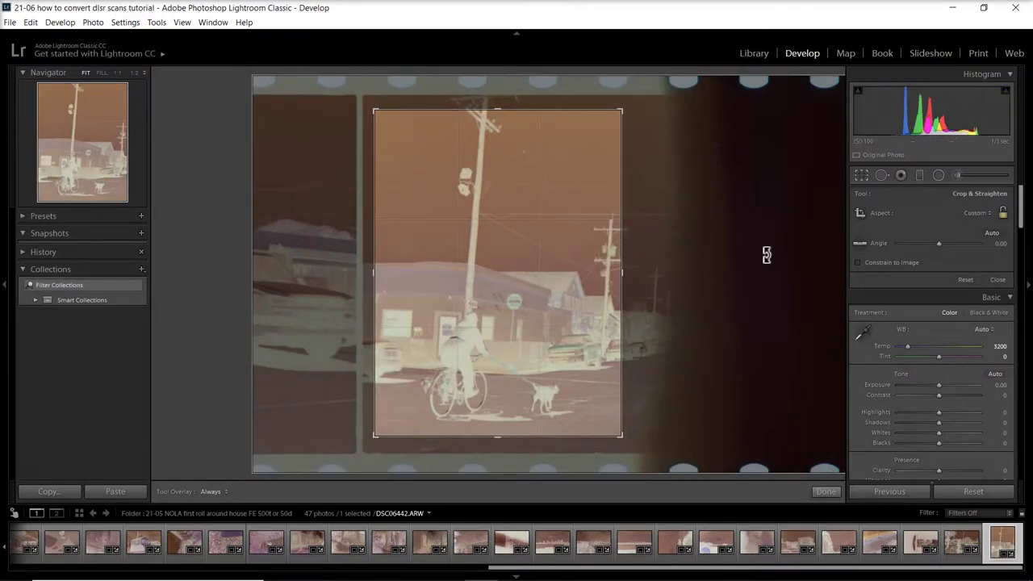
click(826, 491)
Step: Give a frame near the roll's start a tall, narrow crop over the building at left
click(956, 549)
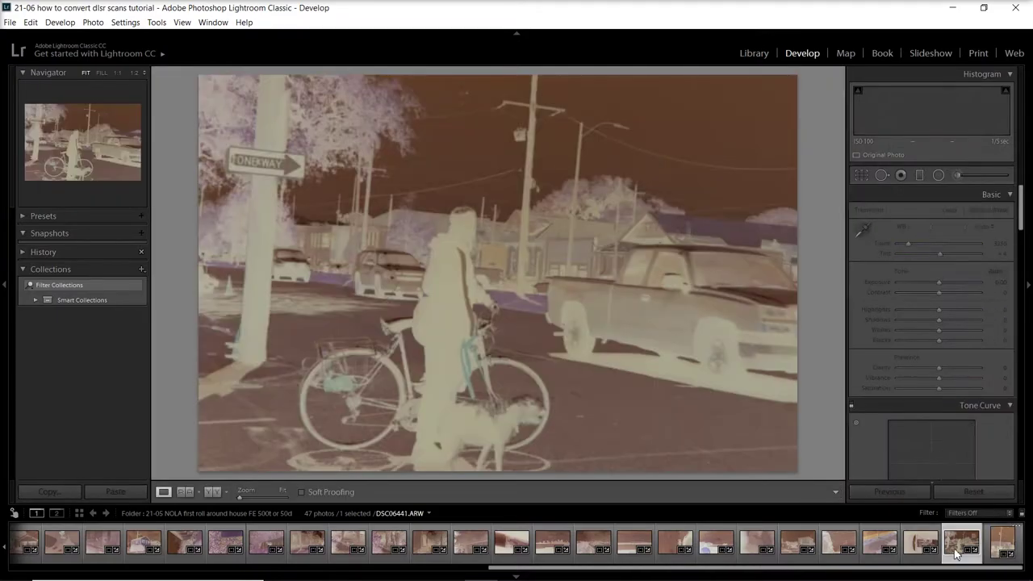
scroll(645, 543, up, 5)
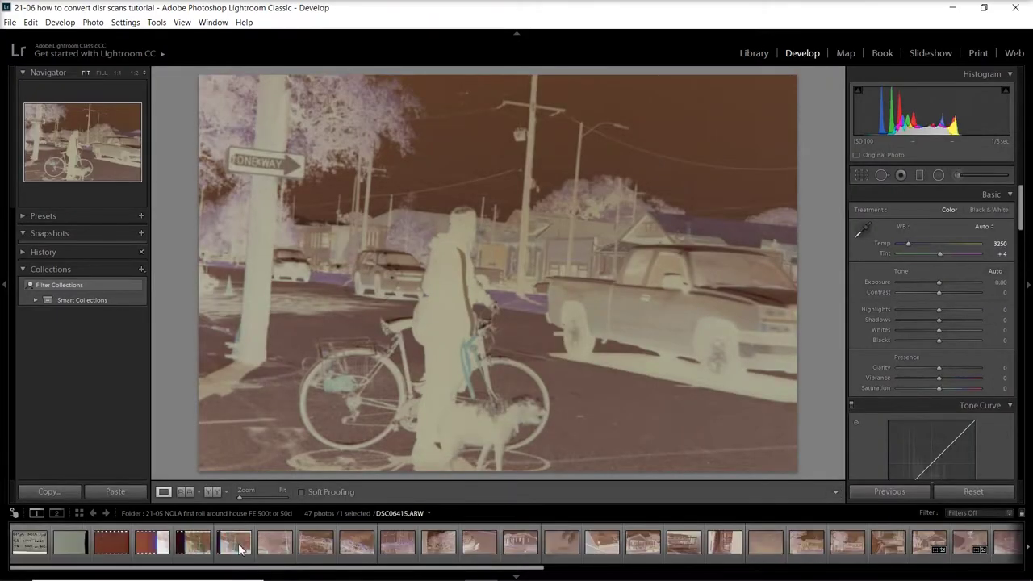
click(234, 542)
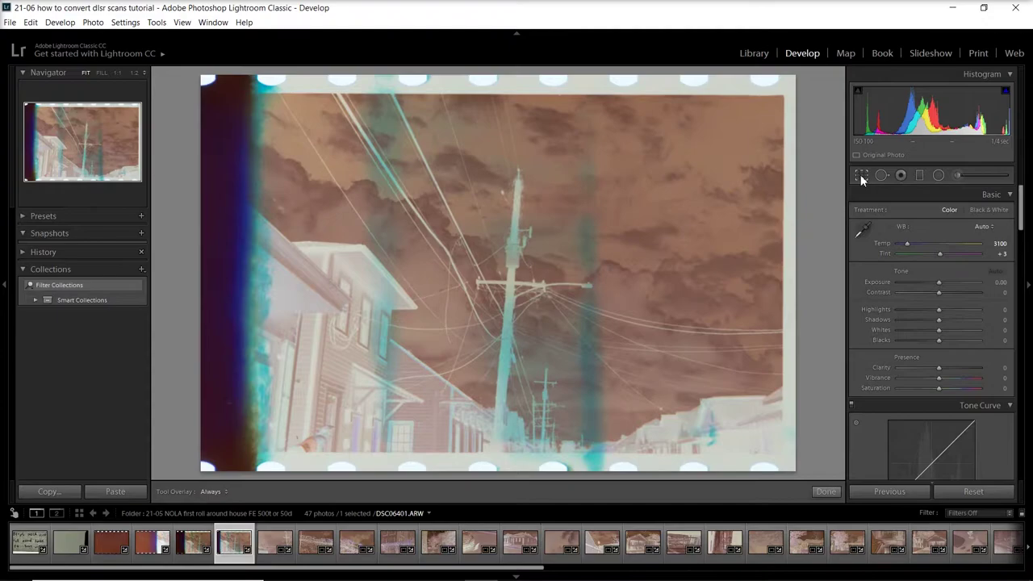
click(860, 176)
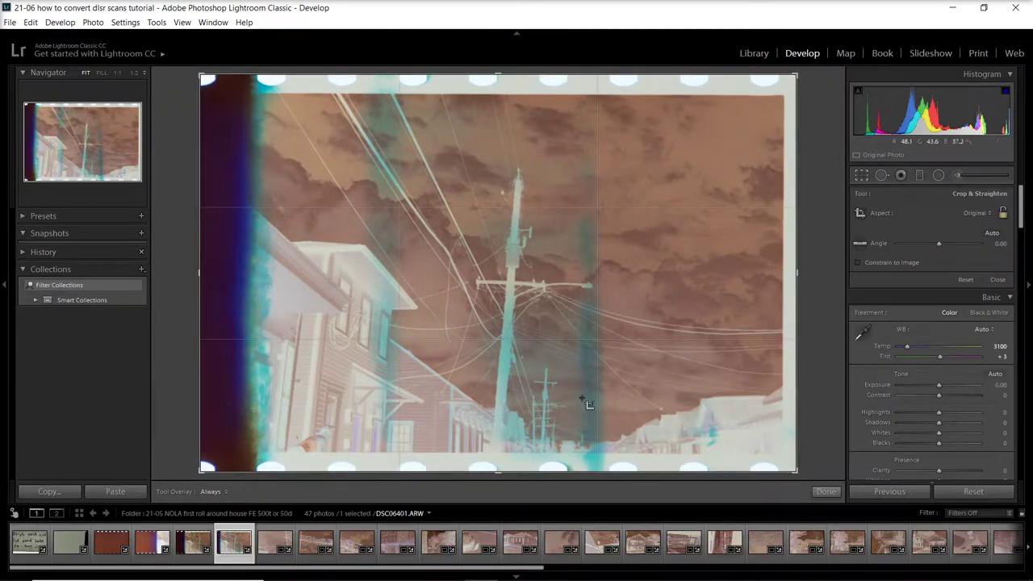
drag(549, 202, 516, 307)
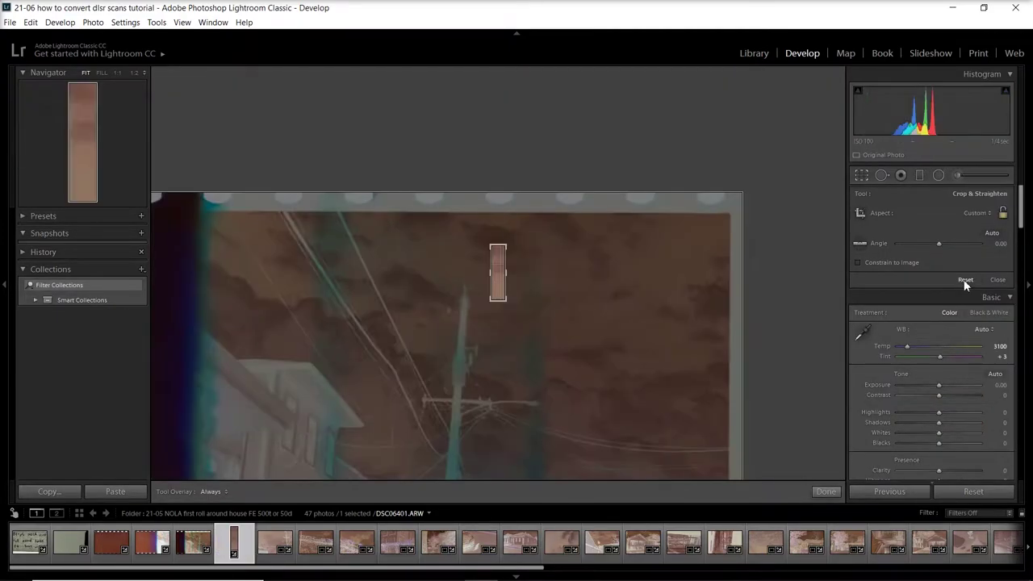
click(965, 279)
drag(352, 125, 287, 439)
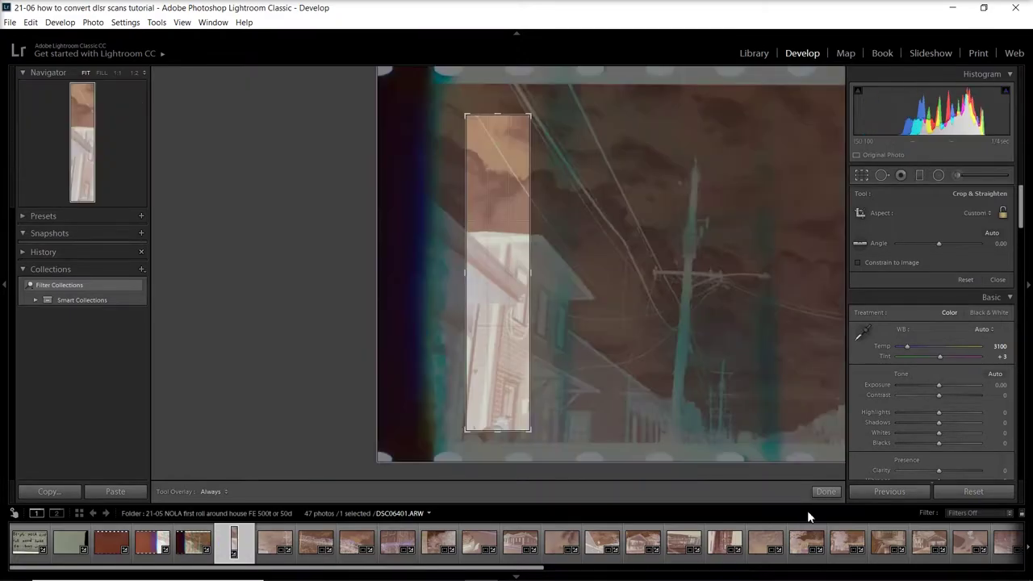
click(824, 493)
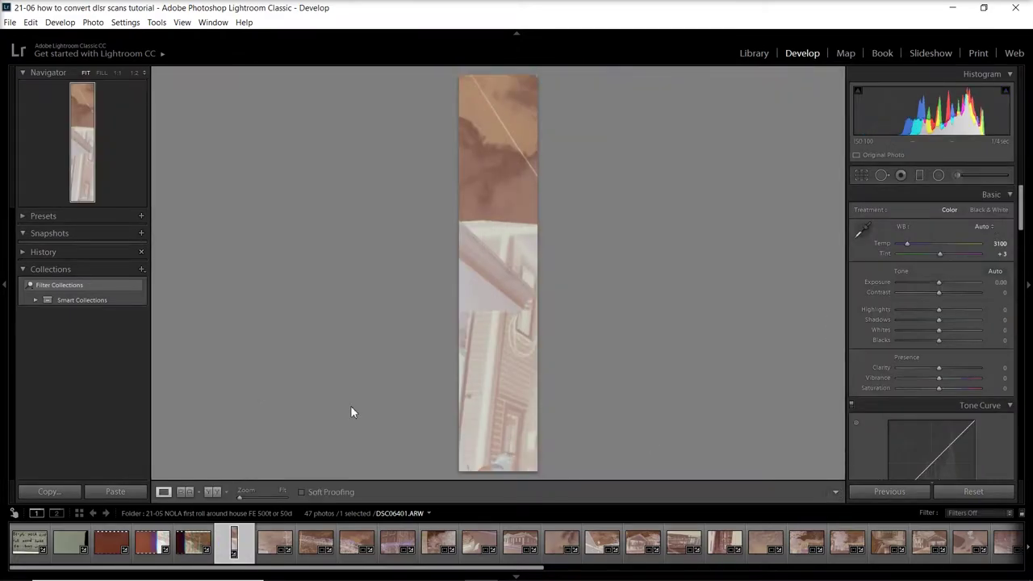
Step: Crop the next partial portrait frame down to its usable image area
click(194, 542)
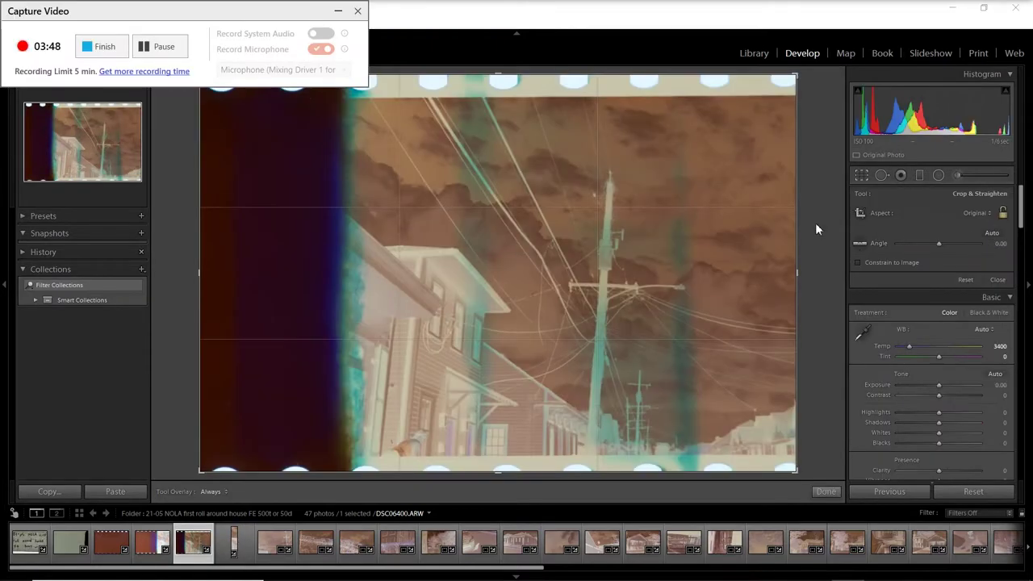
drag(379, 126, 437, 174)
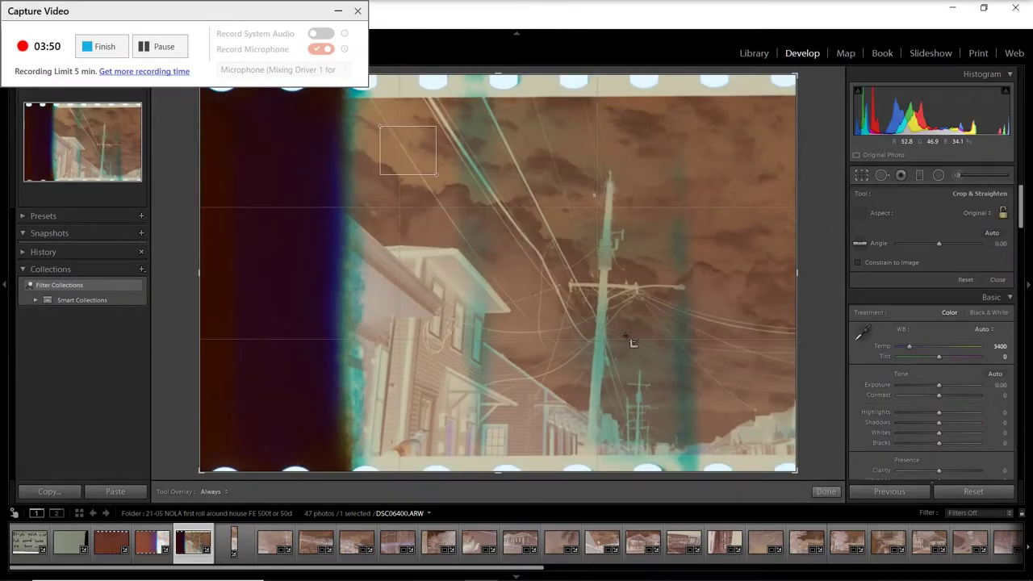
drag(632, 343, 773, 430)
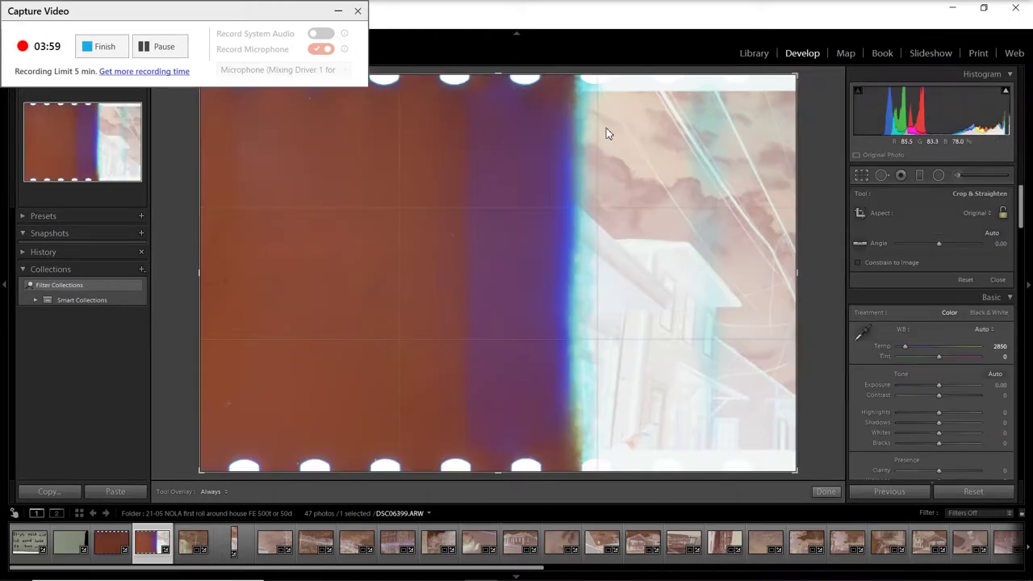
drag(603, 126, 778, 429)
click(815, 492)
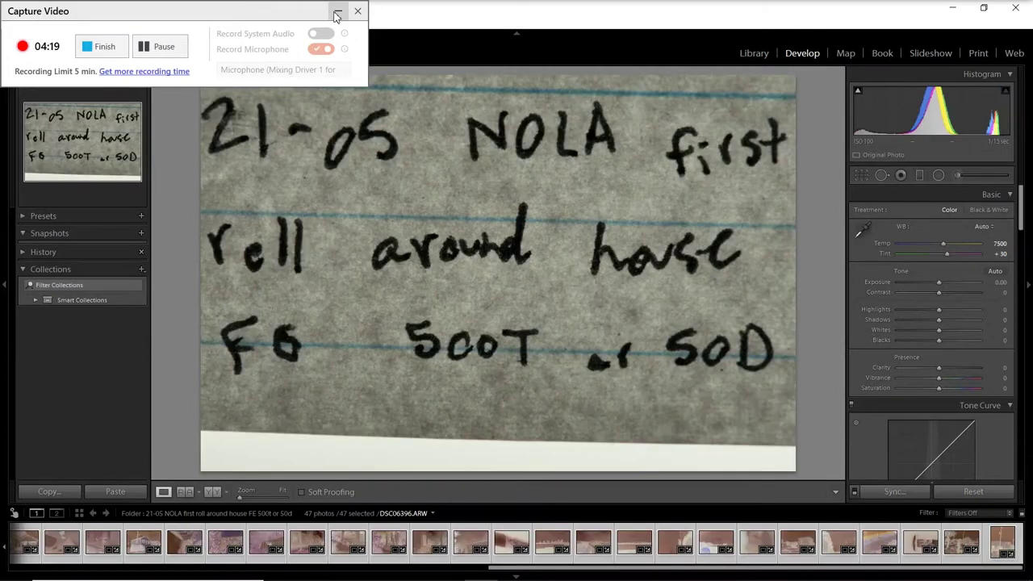
click(336, 15)
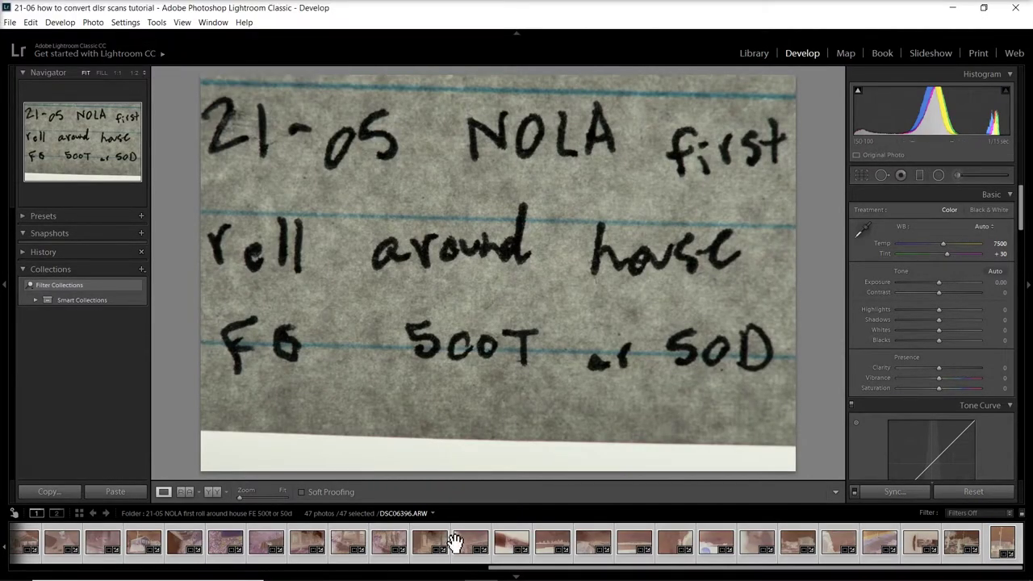
Step: Run Negative Lab Pro from File > Plug-in Extras and convert all 47 negatives
scroll(449, 546, up, 10)
click(11, 23)
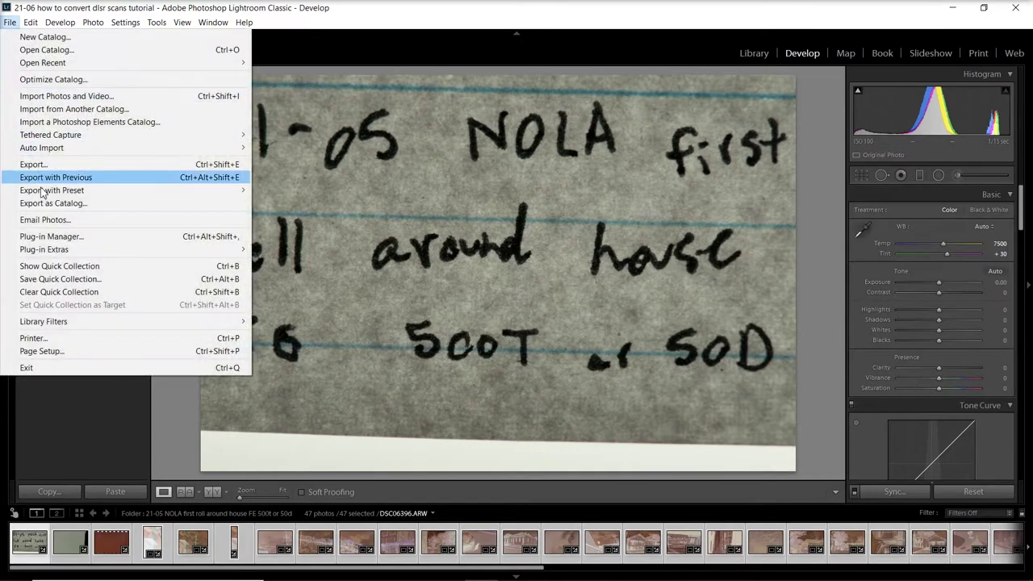
mouse_move(56, 251)
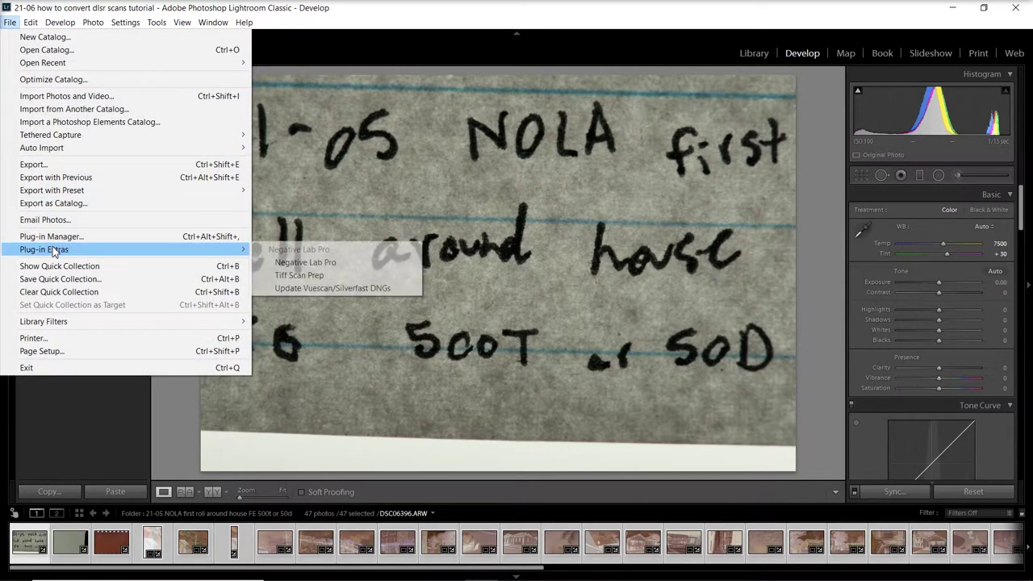
click(345, 263)
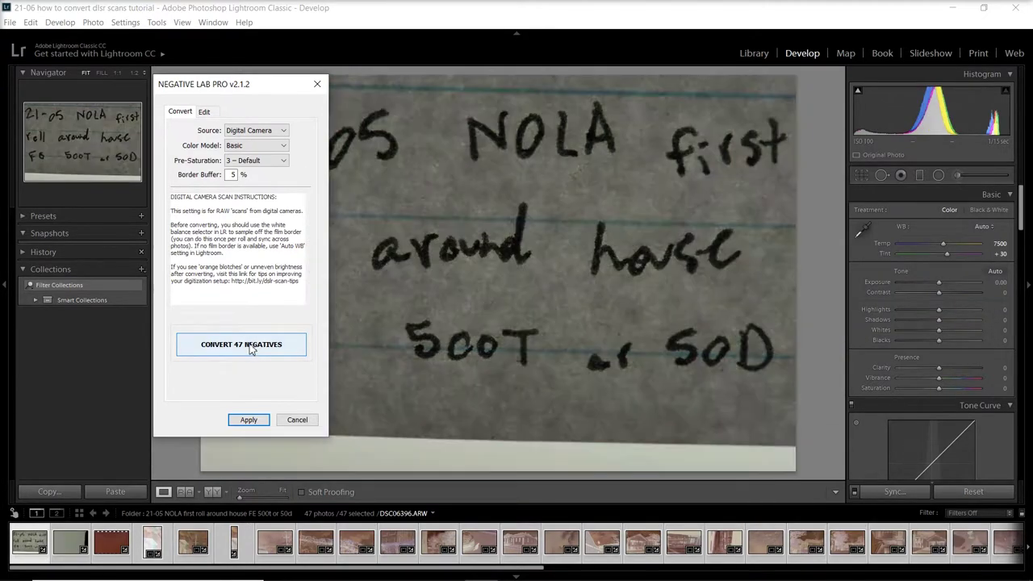
click(250, 344)
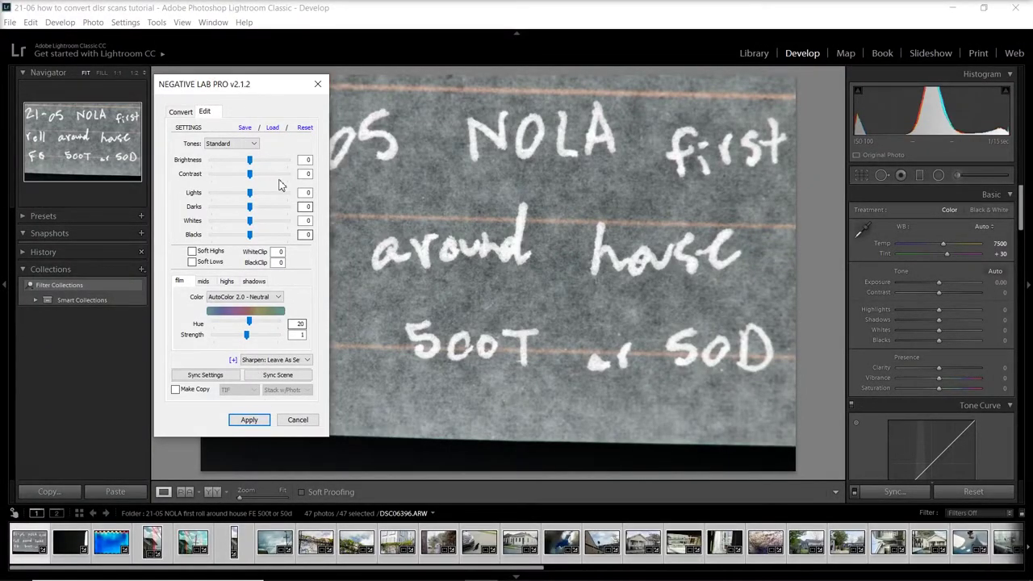
Step: Apply the Negative Lab Pro conversion, then sync only DSC06396's crop to all 47 photos
click(238, 425)
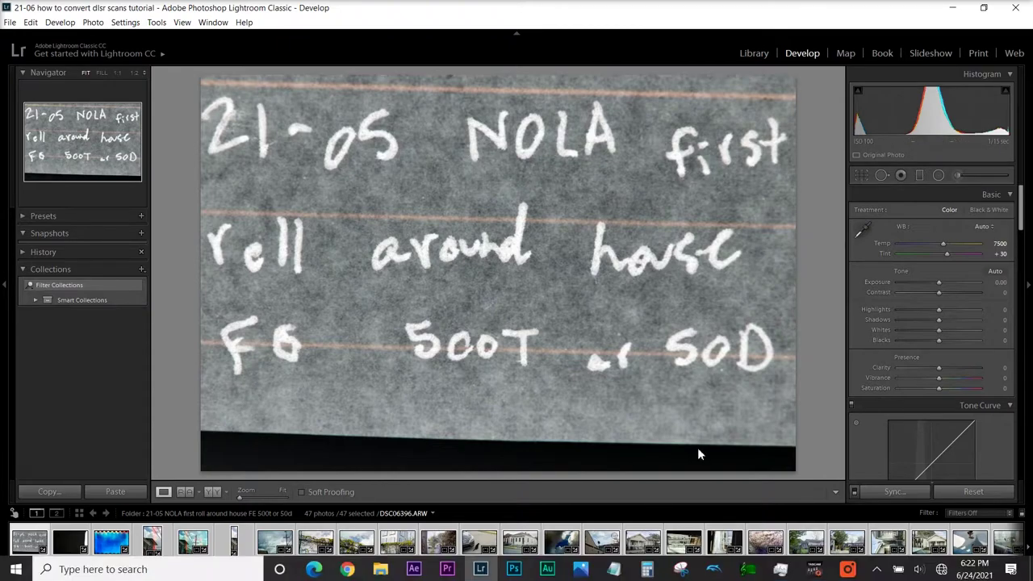
click(859, 176)
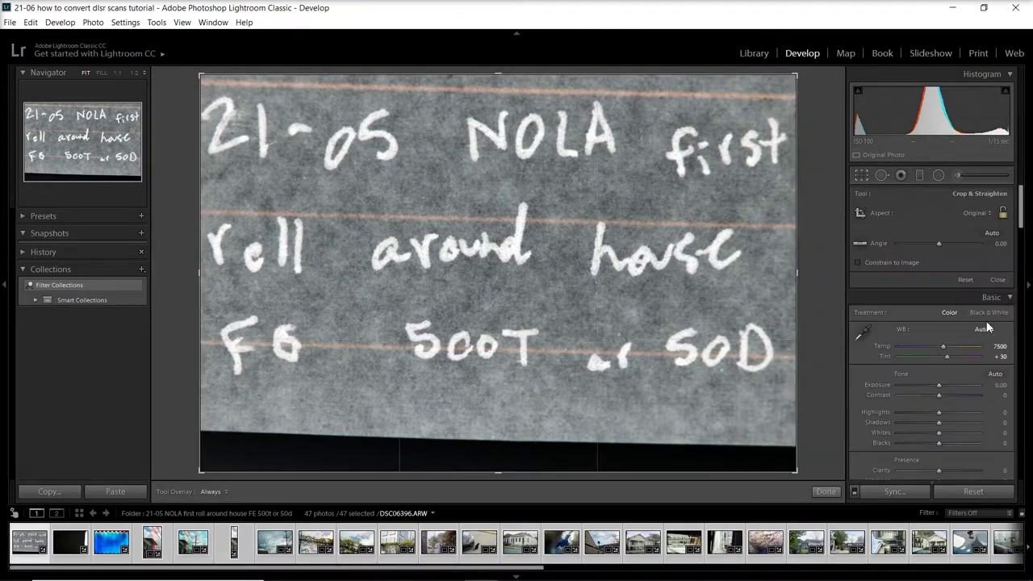
click(999, 280)
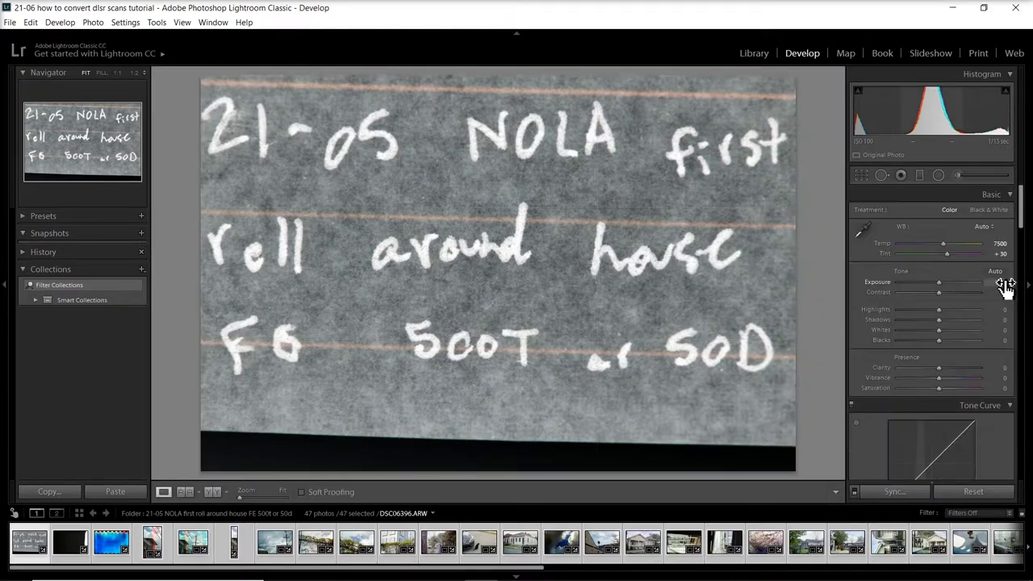
click(891, 495)
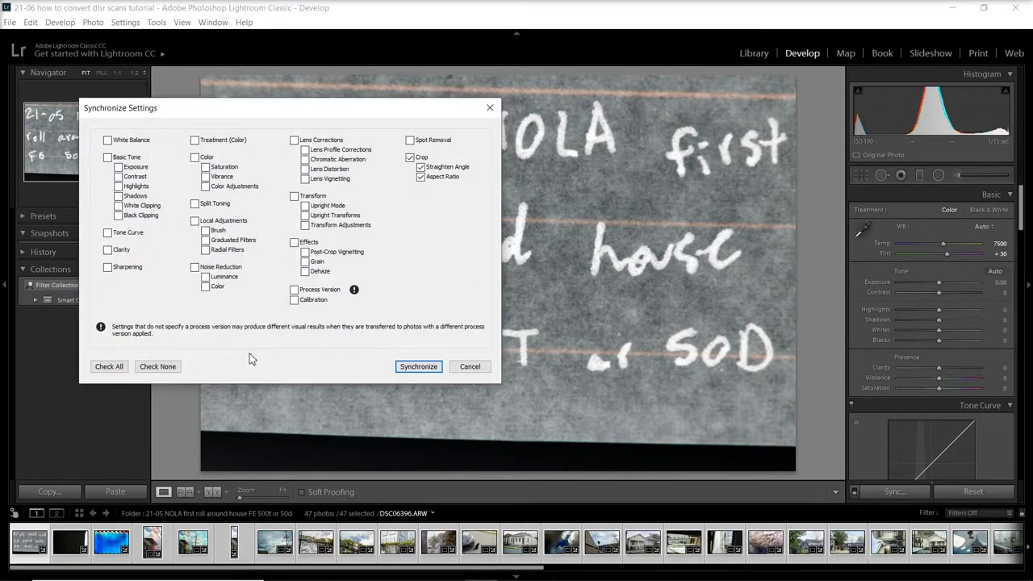
click(418, 367)
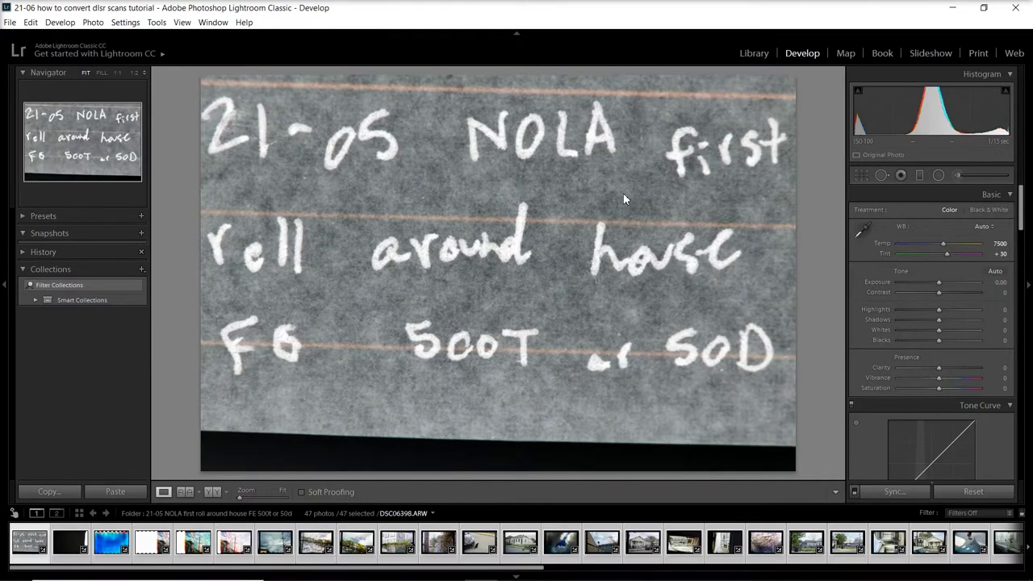
Step: Check the other roll's folder in Library, then return to the NOLA first roll in Develop
click(754, 53)
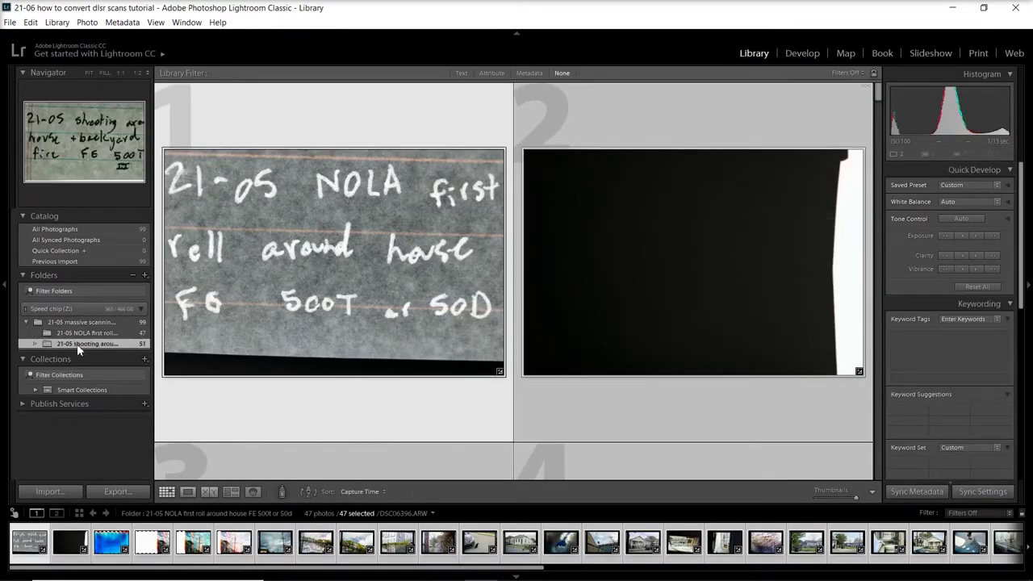
click(80, 345)
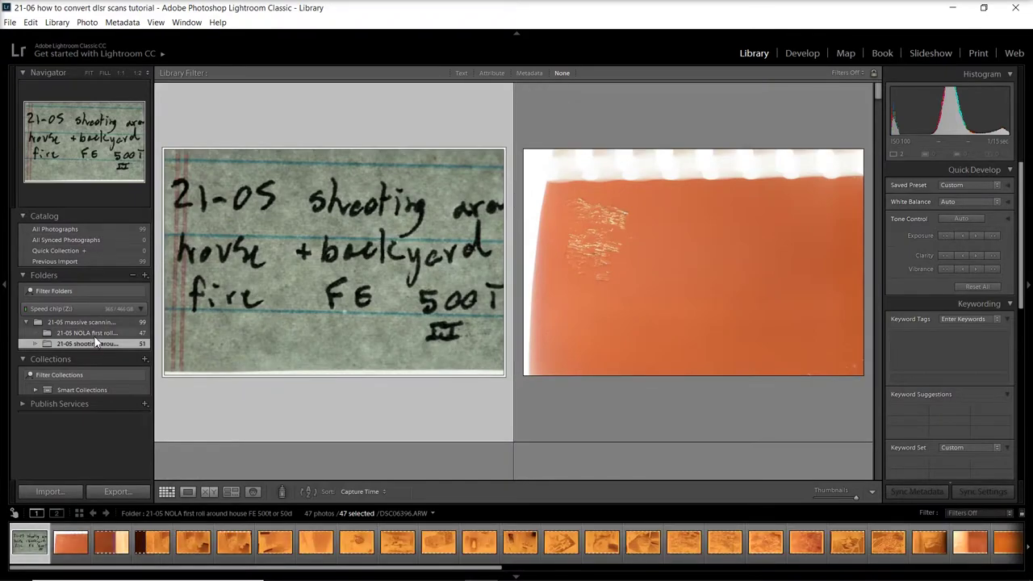
click(93, 333)
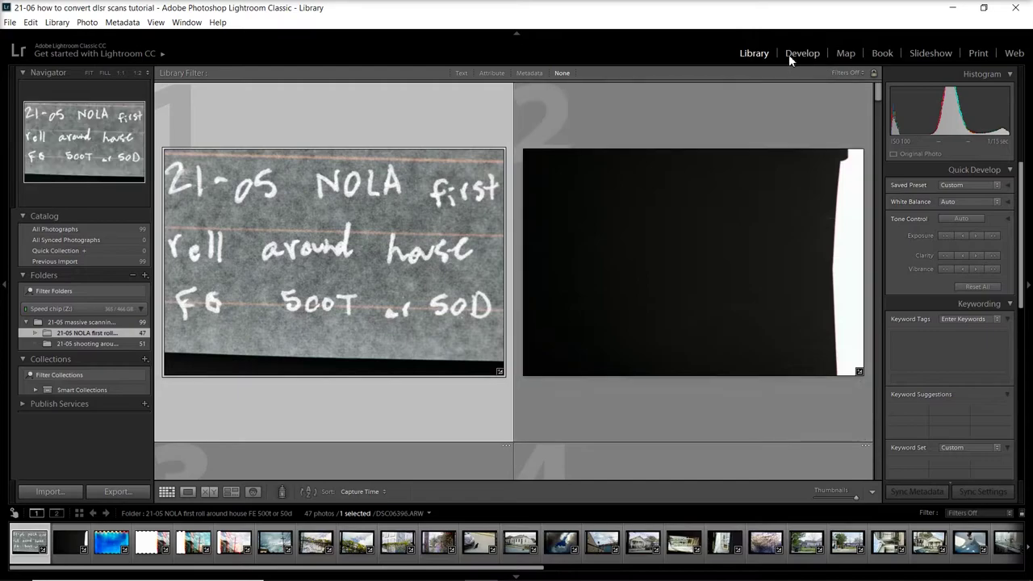
click(801, 53)
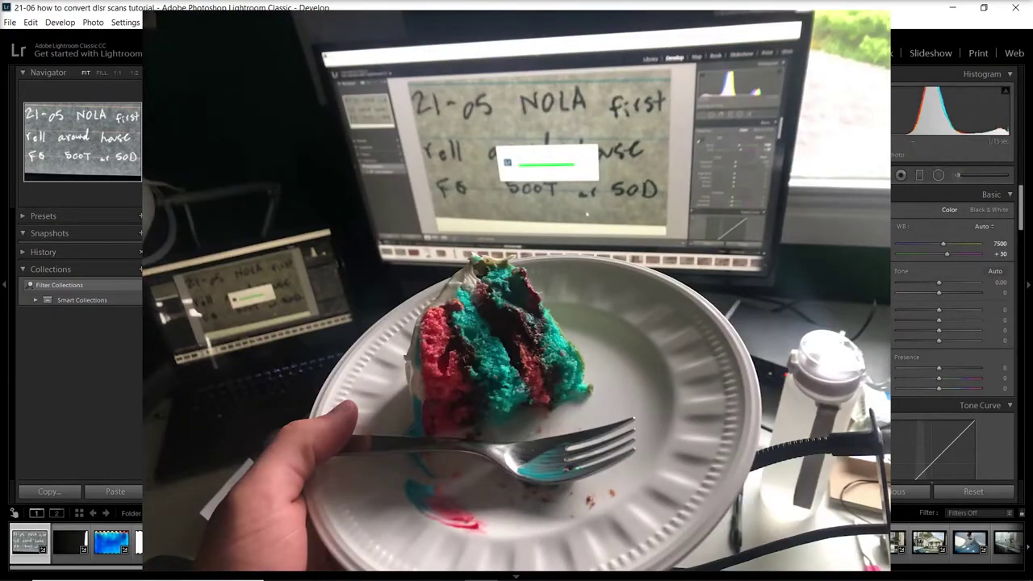
Step: Step through the filmstrip from the blue film-leader photo to DSC06402, the street scene
click(111, 543)
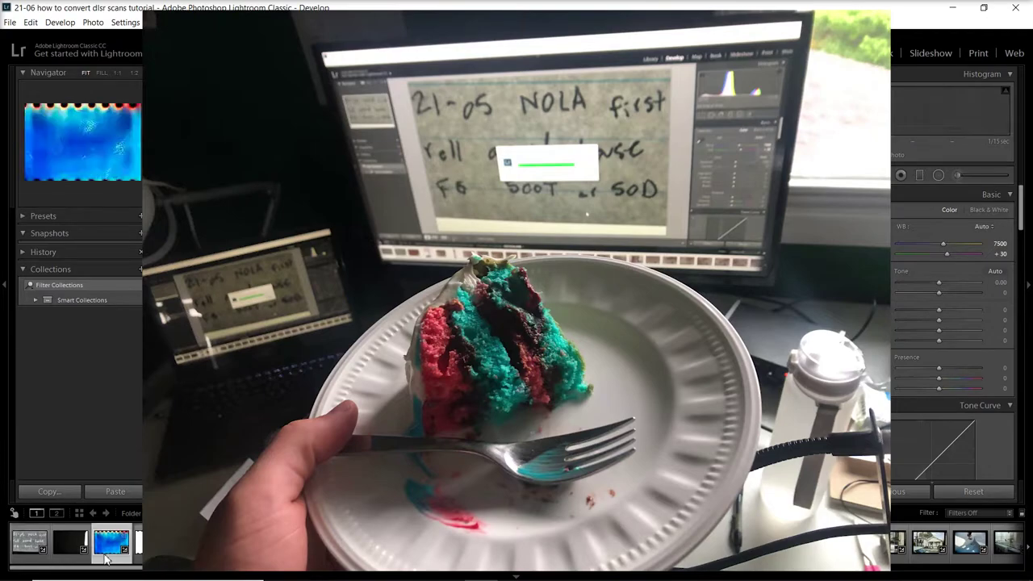
key(Left)
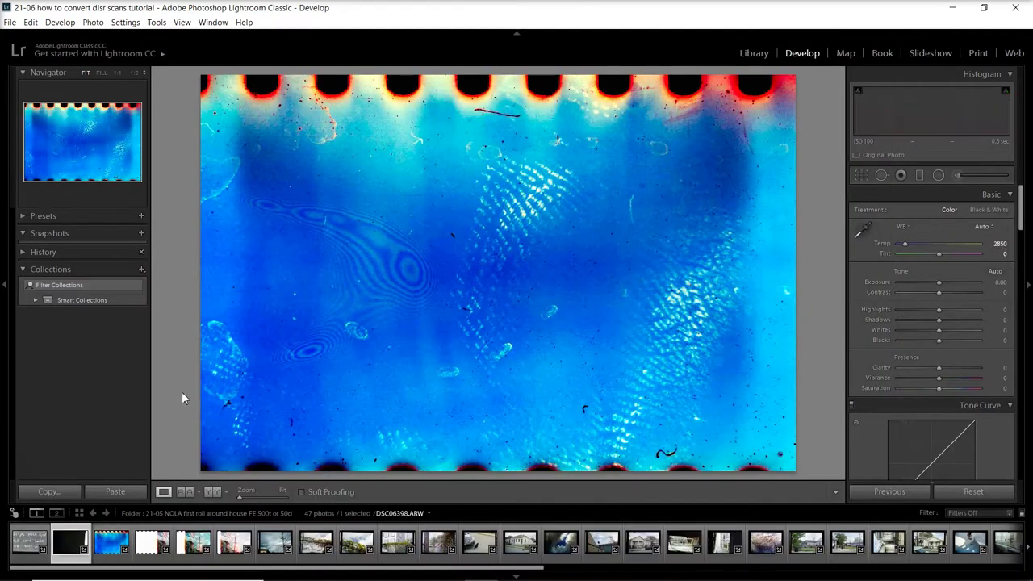
key(Right)
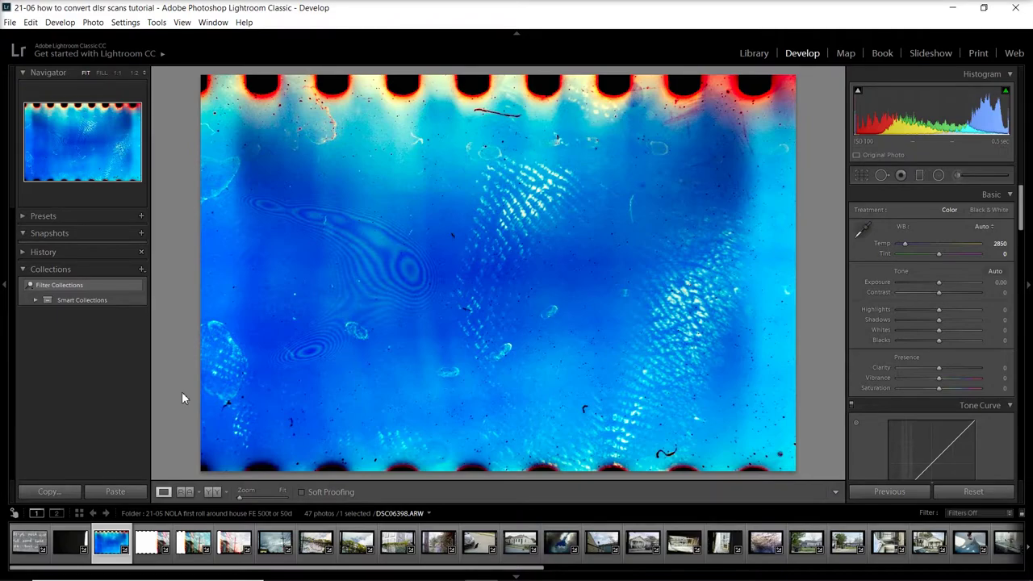
key(Right)
key(Right)
key(Right)
key(Right)
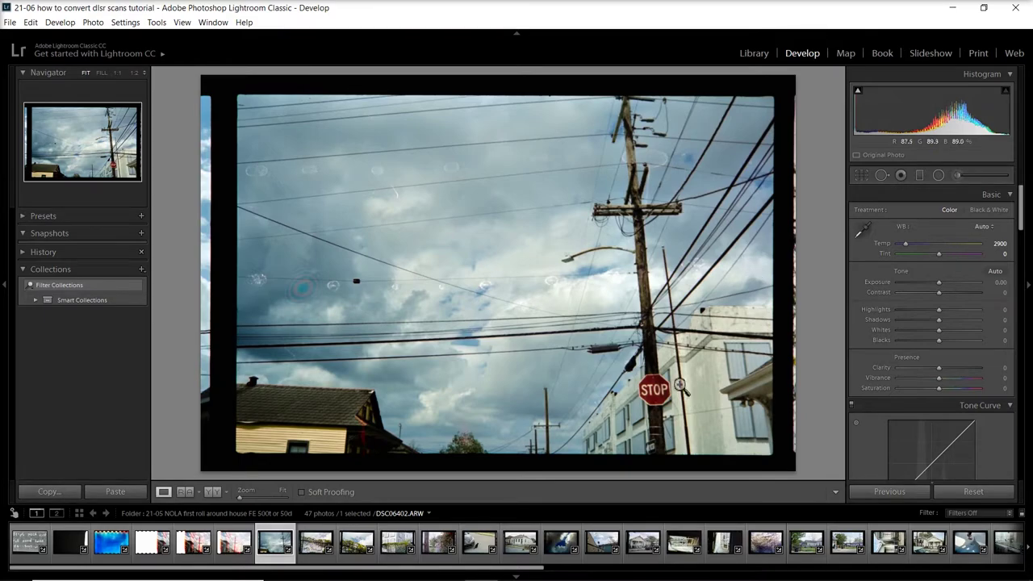
Step: Set DSC06402's exposure to -0.10
click(1001, 283)
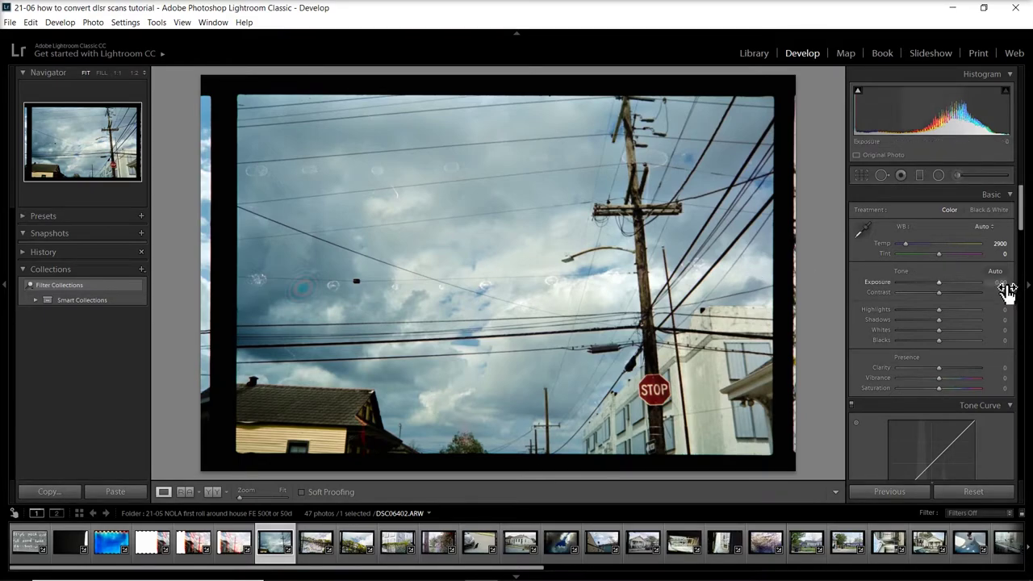
text(-0.1)
key(Return)
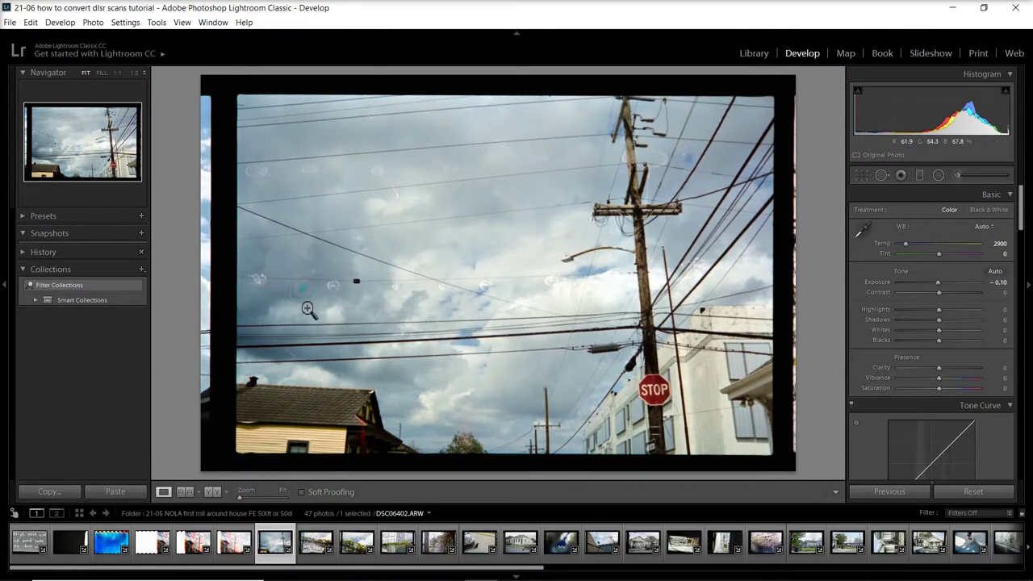
Step: Heal the dust marks in the sky with a smaller brush, then close Spot Removal
click(881, 175)
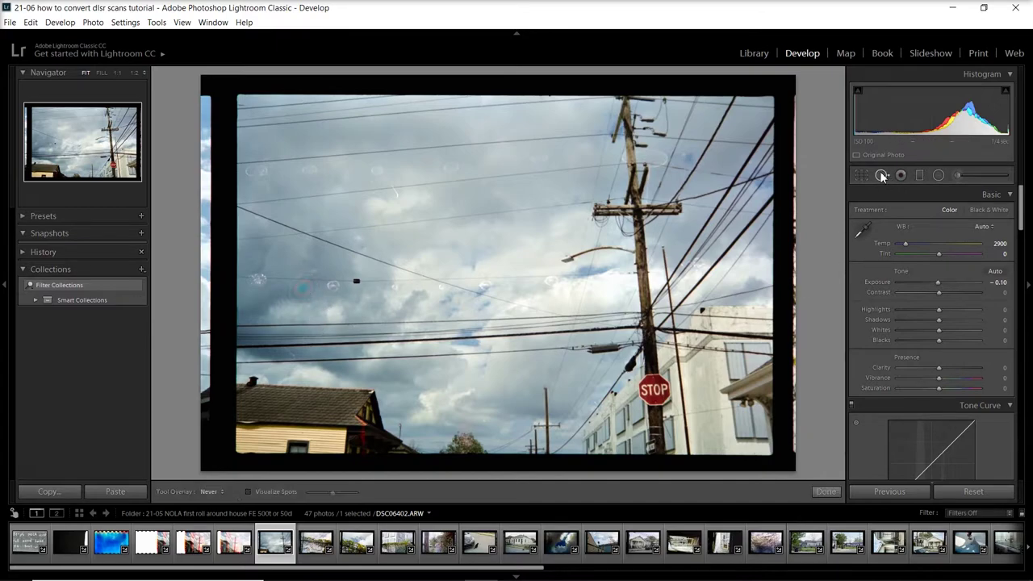
click(301, 286)
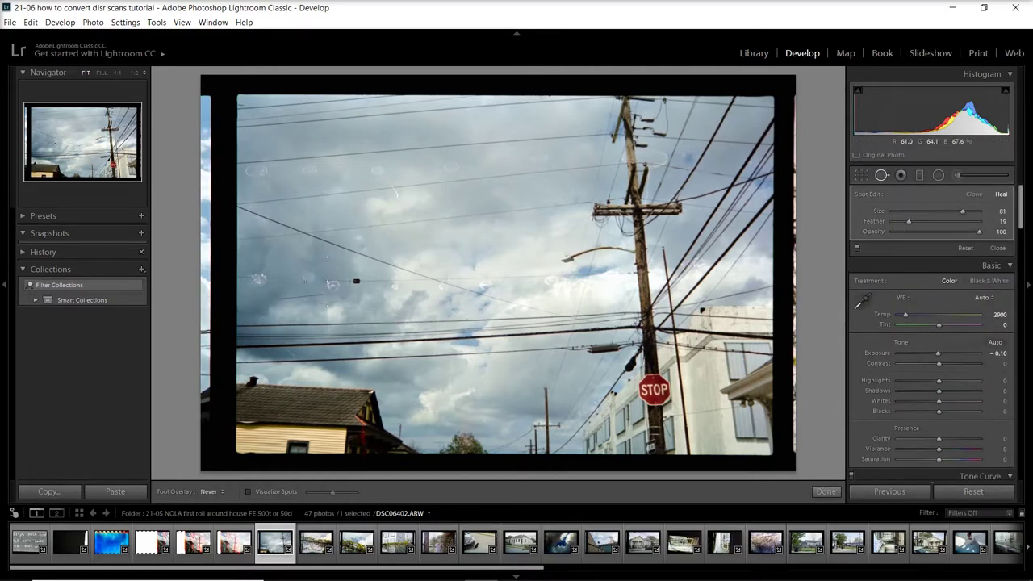
key(ctrl+z)
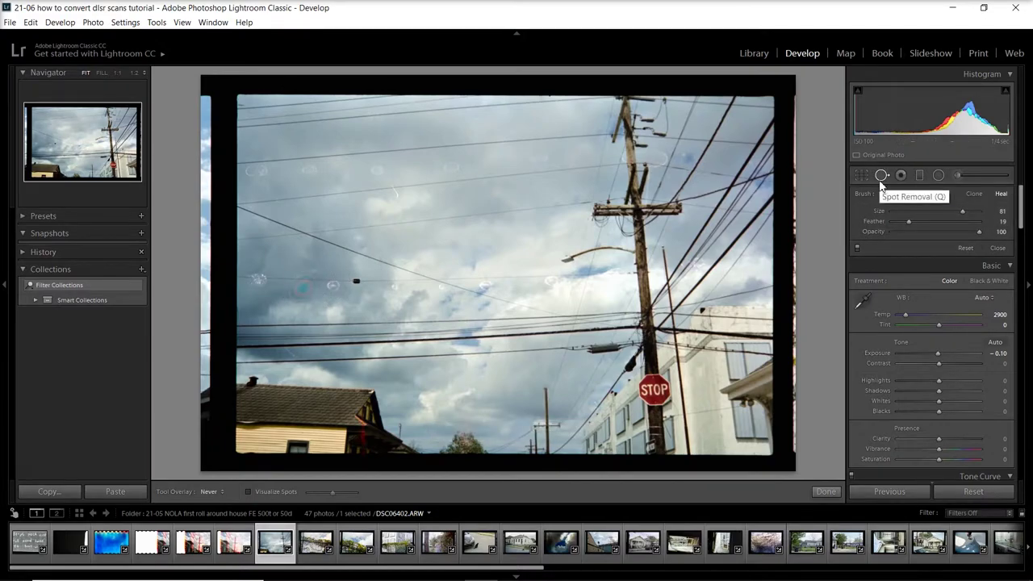
key(bracketleft)
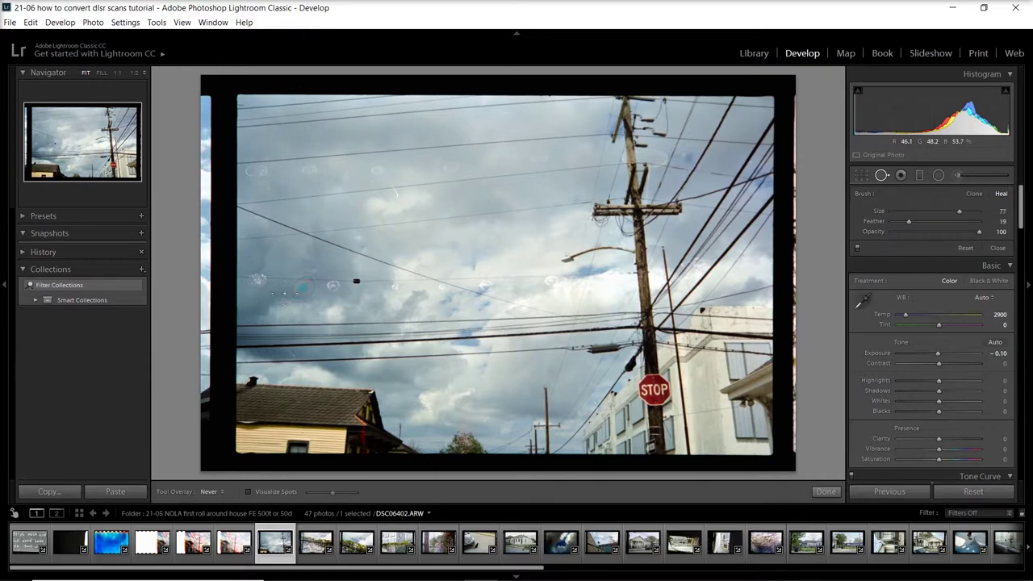
mouse_move(284, 293)
mouse_down()
mouse_move(325, 298)
mouse_move(312, 300)
mouse_up()
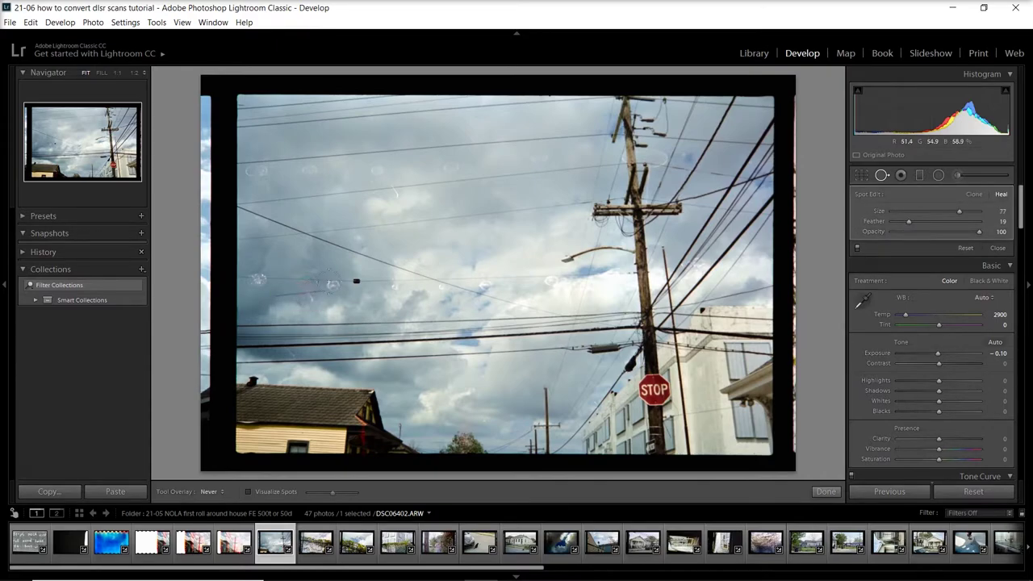
key(q)
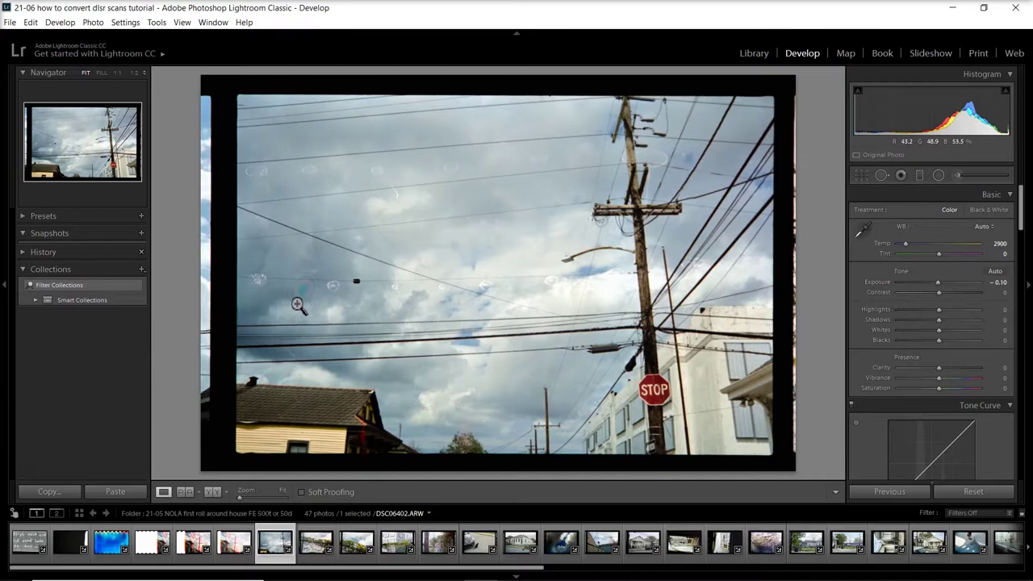
Step: Browse the building-and-flowers and man-on-sidewalk scans, then return to DSC06403, the yellow-flower fence
click(322, 549)
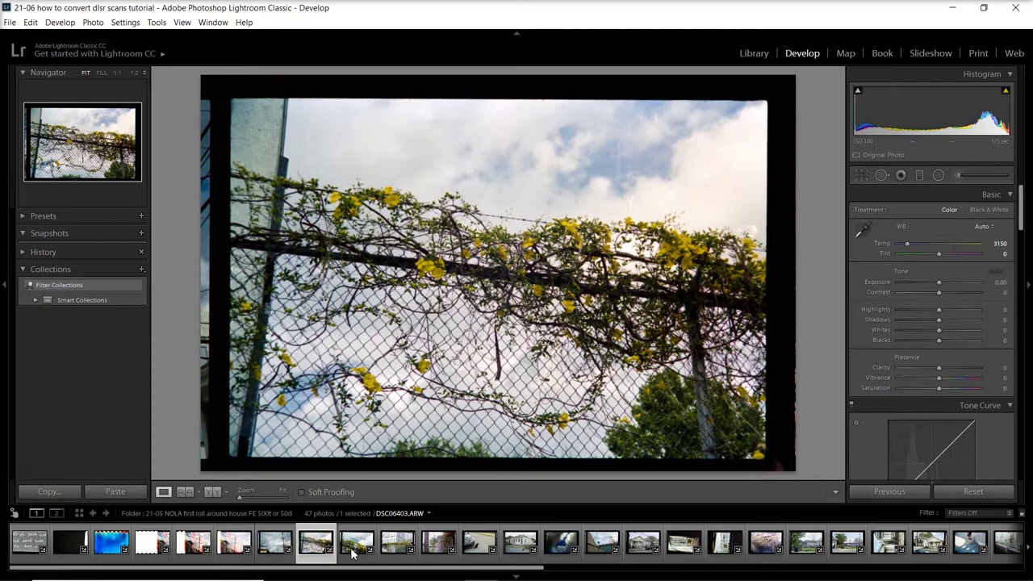
click(353, 549)
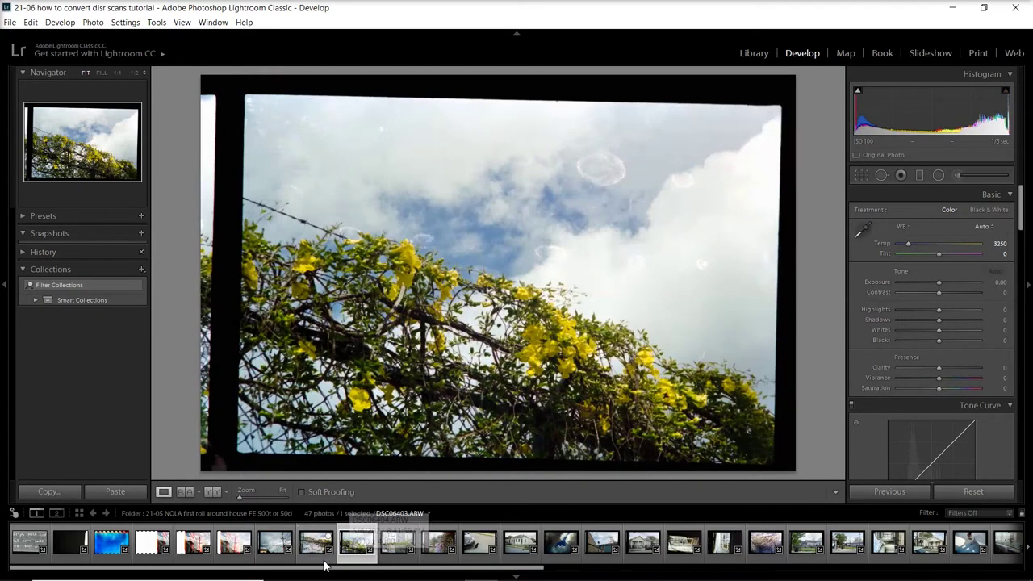
click(394, 549)
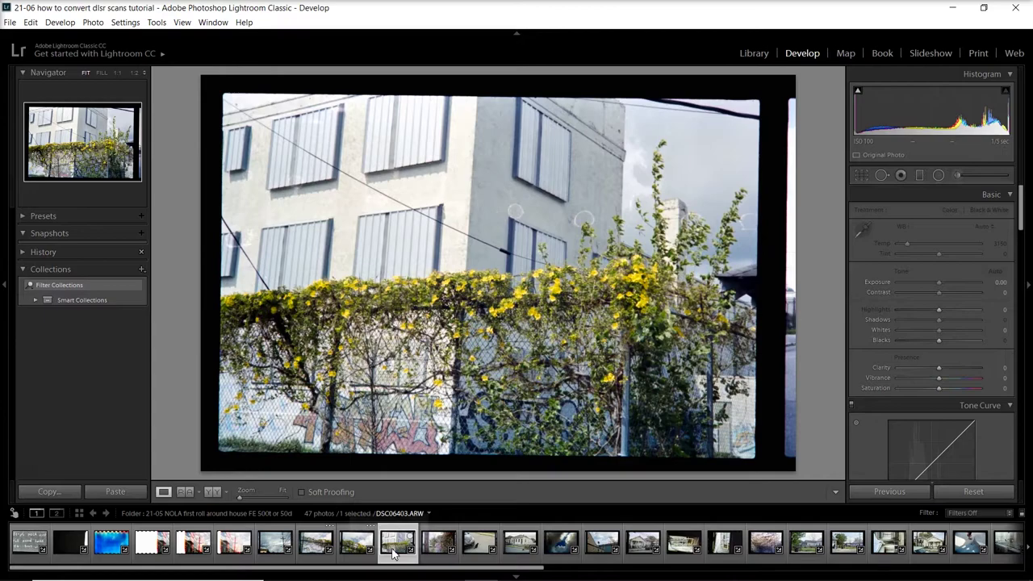
key(Right)
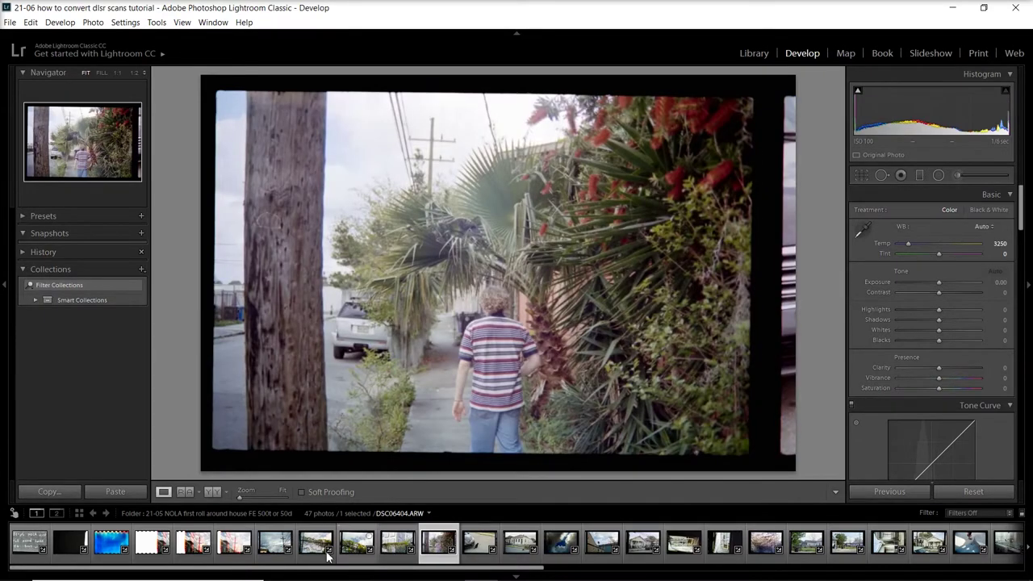
click(307, 554)
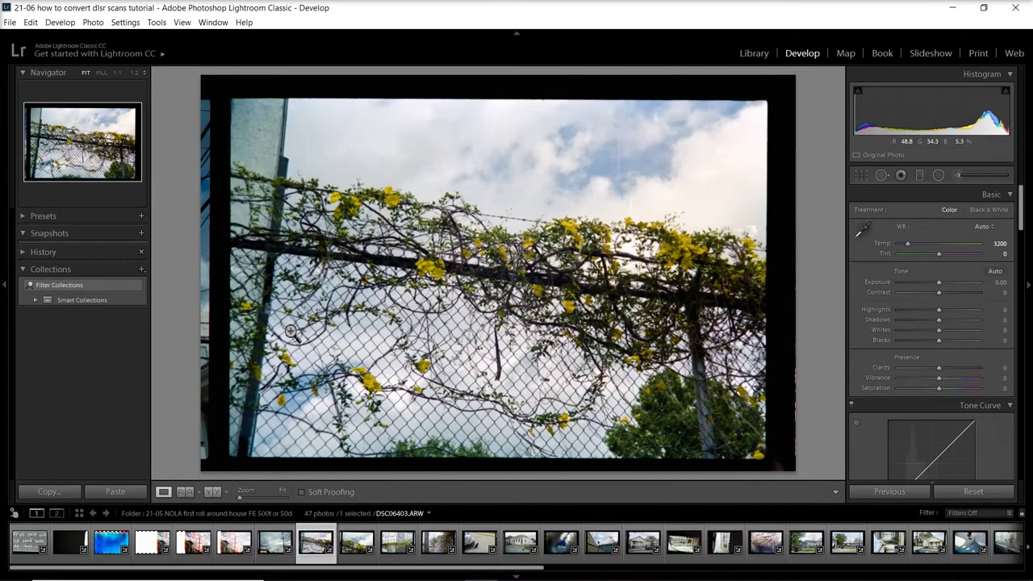
mouse_move(464, 574)
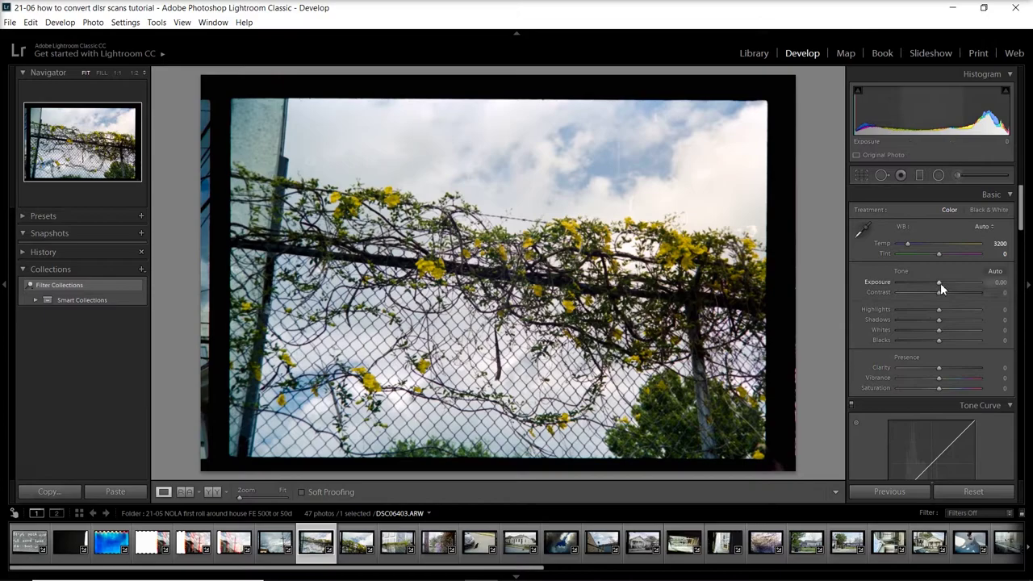
mouse_move(941, 283)
mouse_down()
mouse_move(953, 284)
mouse_move(925, 292)
mouse_move(941, 297)
mouse_up()
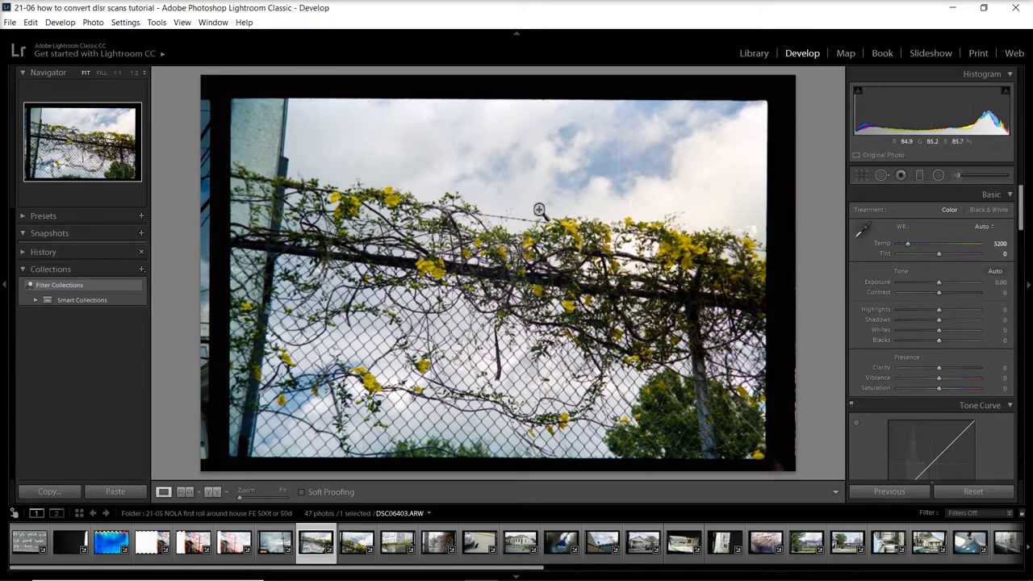
mouse_move(939, 321)
mouse_down()
mouse_move(969, 322)
mouse_move(938, 320)
mouse_up()
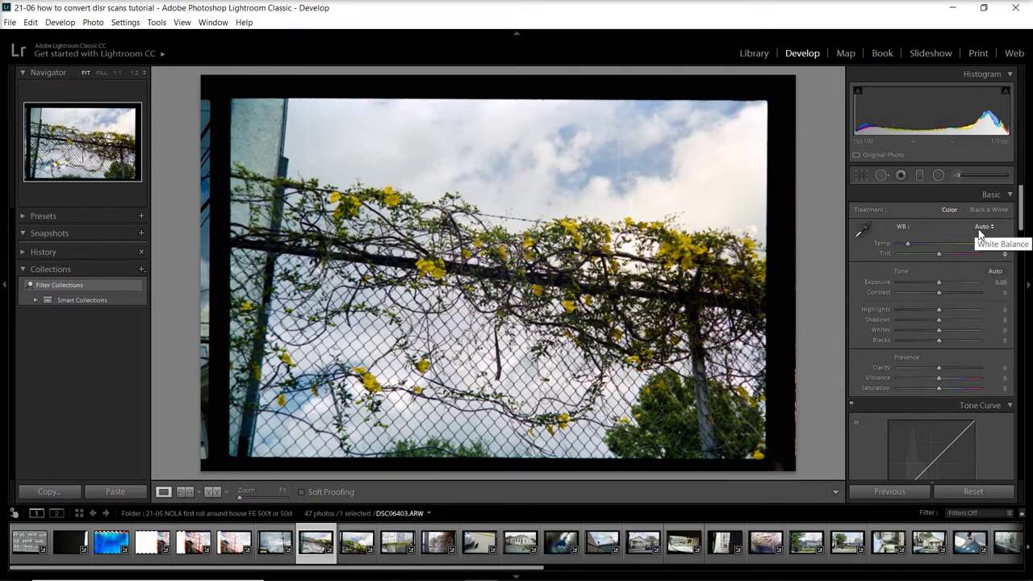
Step: Try temperatures of 3150 and 3100, switch WB to Auto, then enter a custom 3200
click(1001, 243)
key(Down)
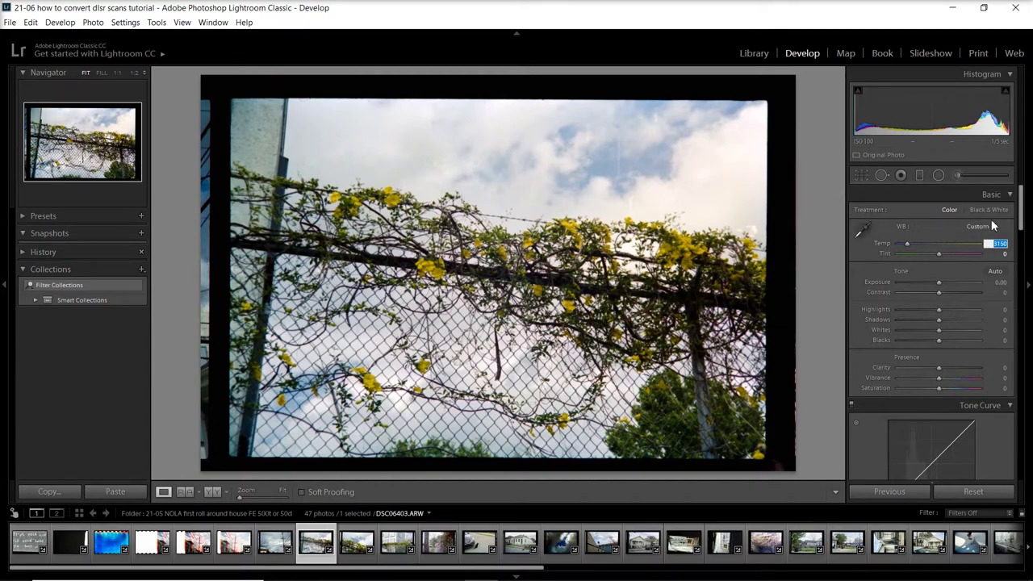
key(Down)
key(Down)
key(Up)
key(Up)
key(Up)
key(Return)
click(989, 226)
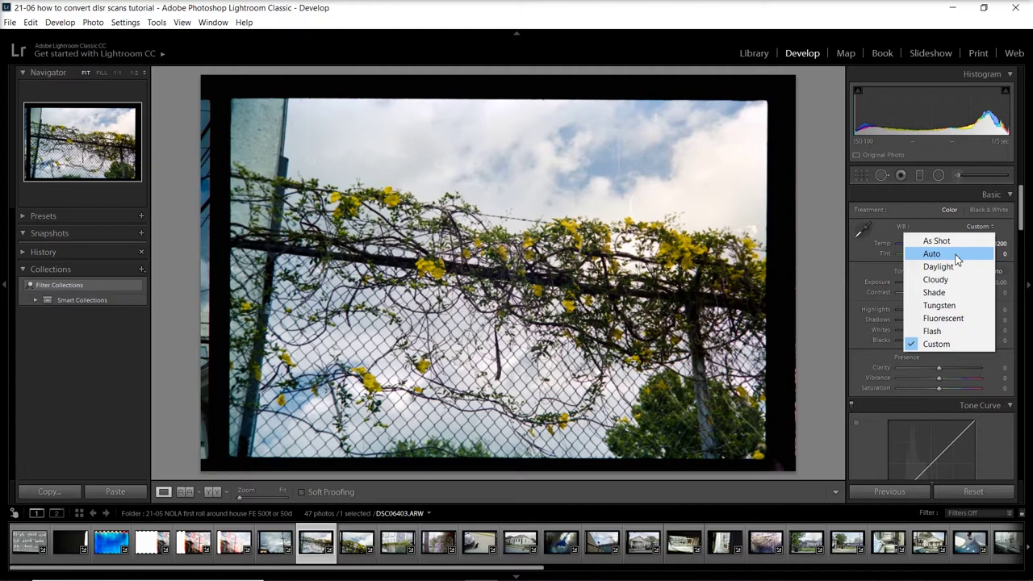
click(956, 256)
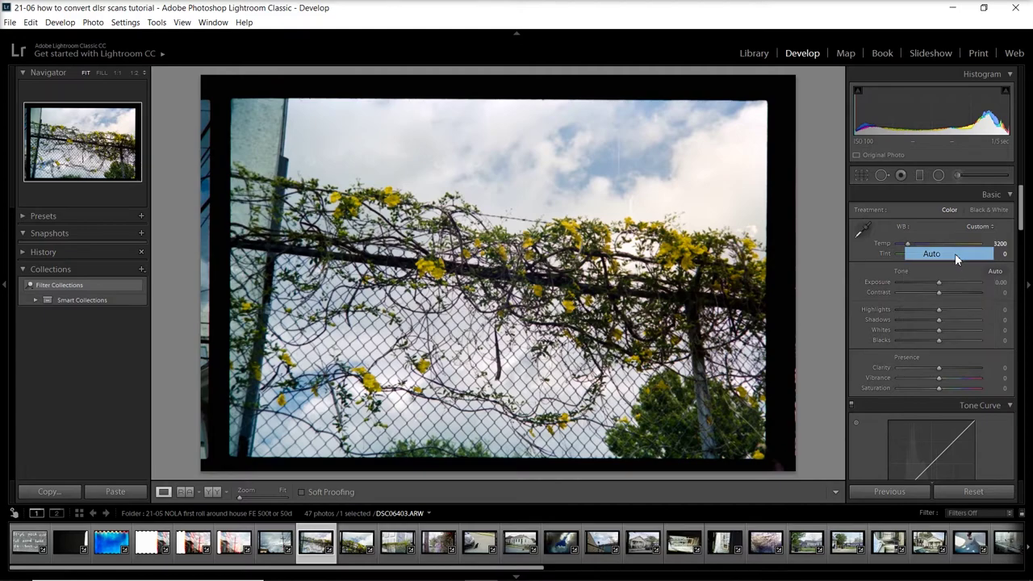
click(999, 243)
text(3200)
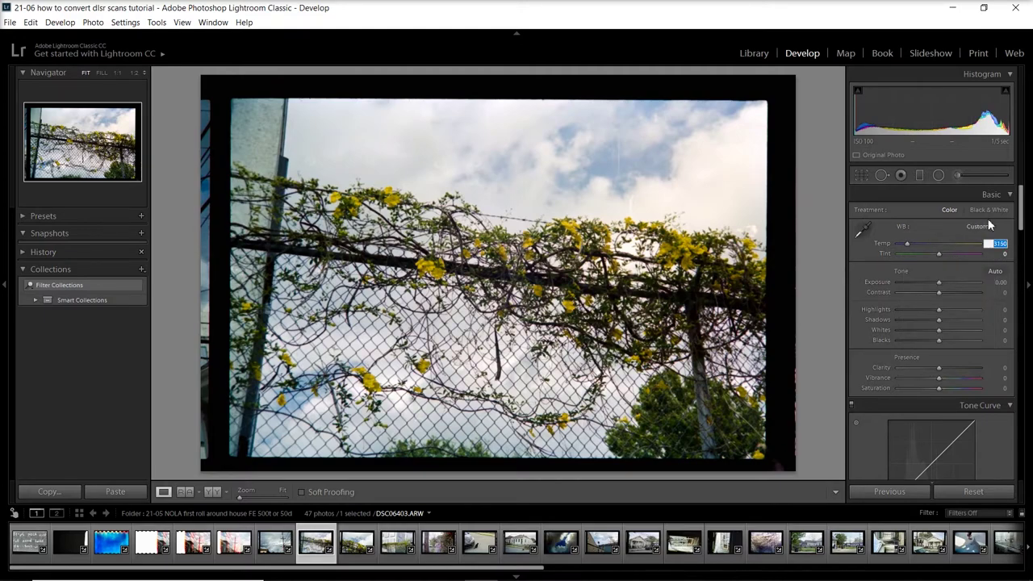
key(Return)
Step: Deepen the fence photo's Blacks to -16 and Shadows to -8
mouse_move(937, 341)
mouse_down()
mouse_move(920, 340)
mouse_move(931, 339)
mouse_up()
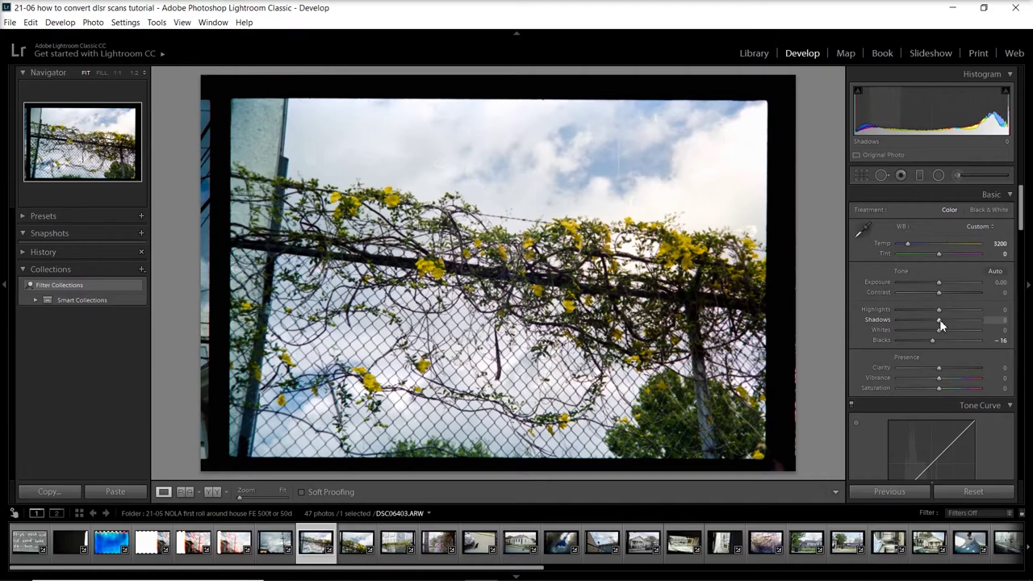
drag(933, 319, 936, 319)
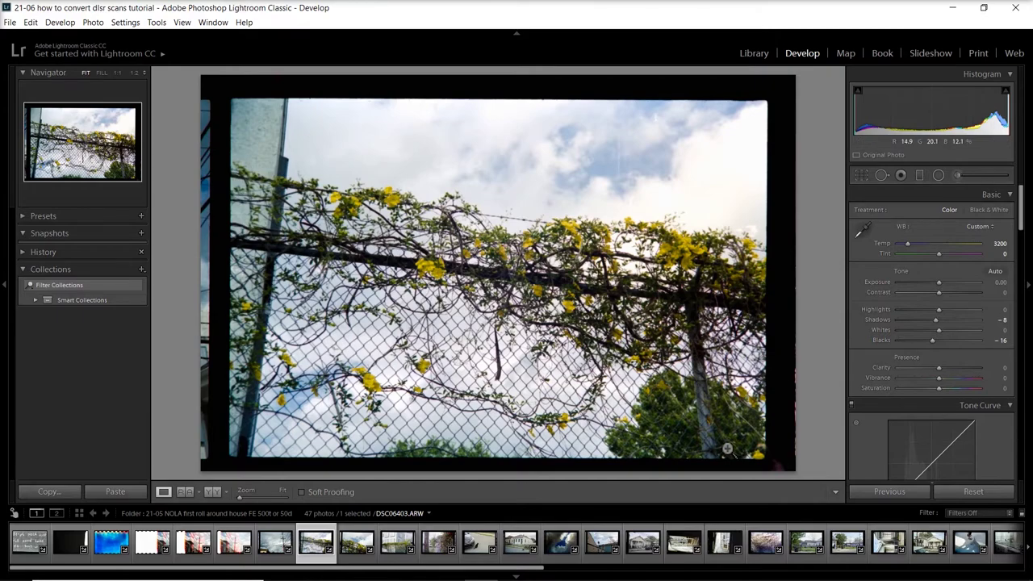
click(853, 569)
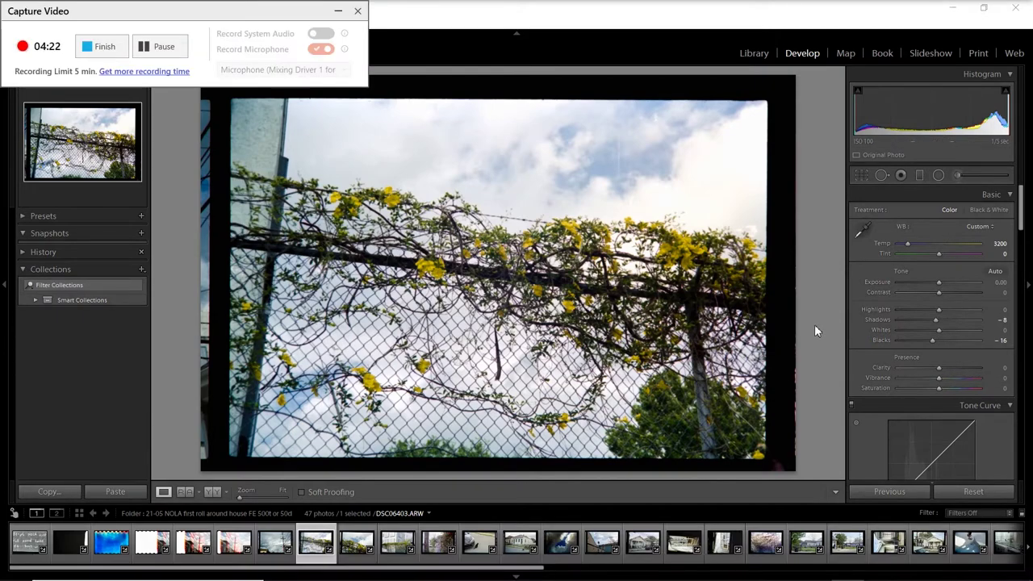
click(338, 11)
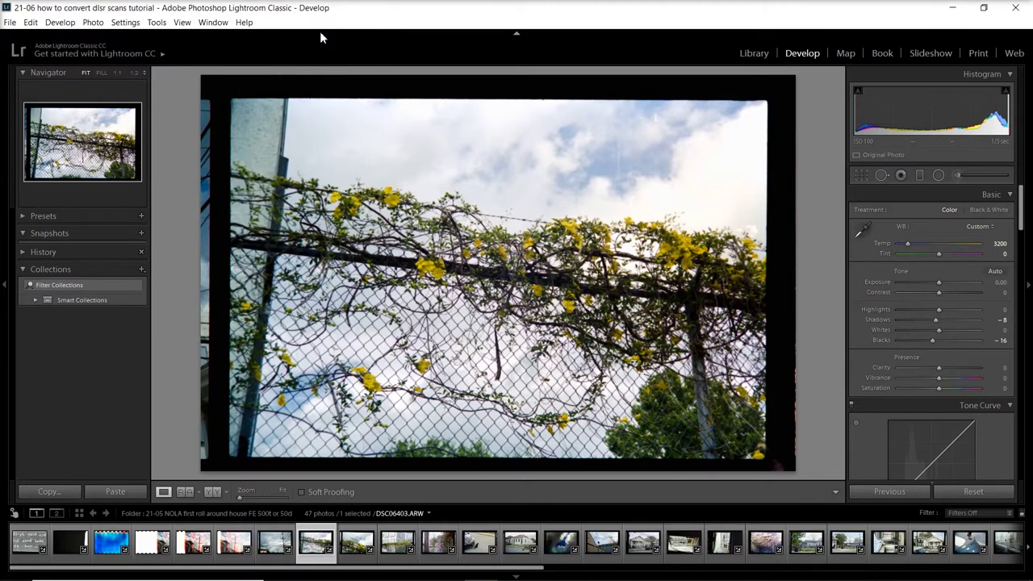
Step: Trim exposure slightly, try lower contrast, and soften the photo with Clarity -46
click(997, 282)
text(-.05)
key(Return)
drag(943, 296, 940, 298)
drag(939, 368, 920, 369)
drag(938, 253, 938, 254)
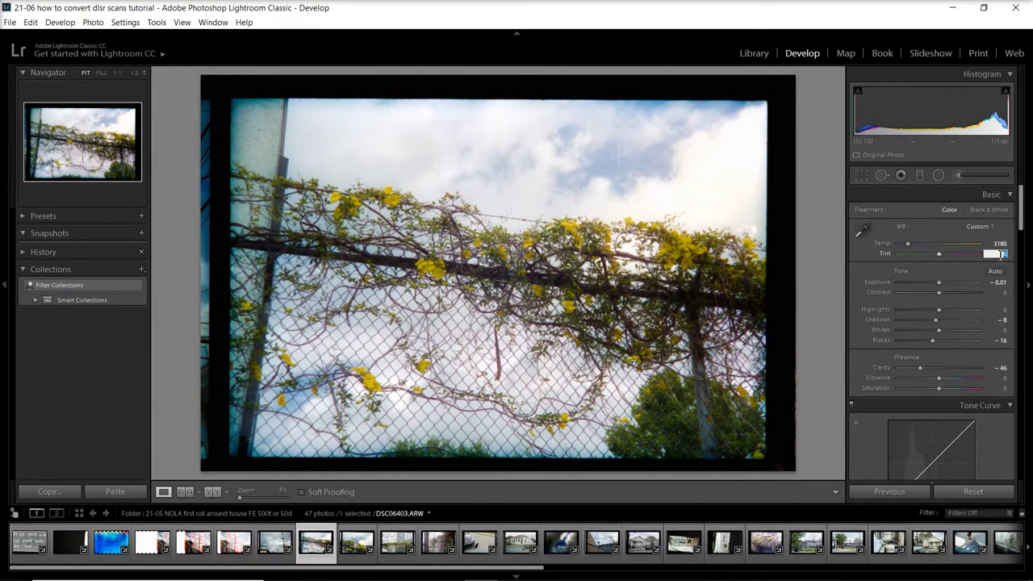
Step: Snapshot the softened fence edit, then undo the Clarity change and set Tint to 0
click(141, 233)
click(232, 296)
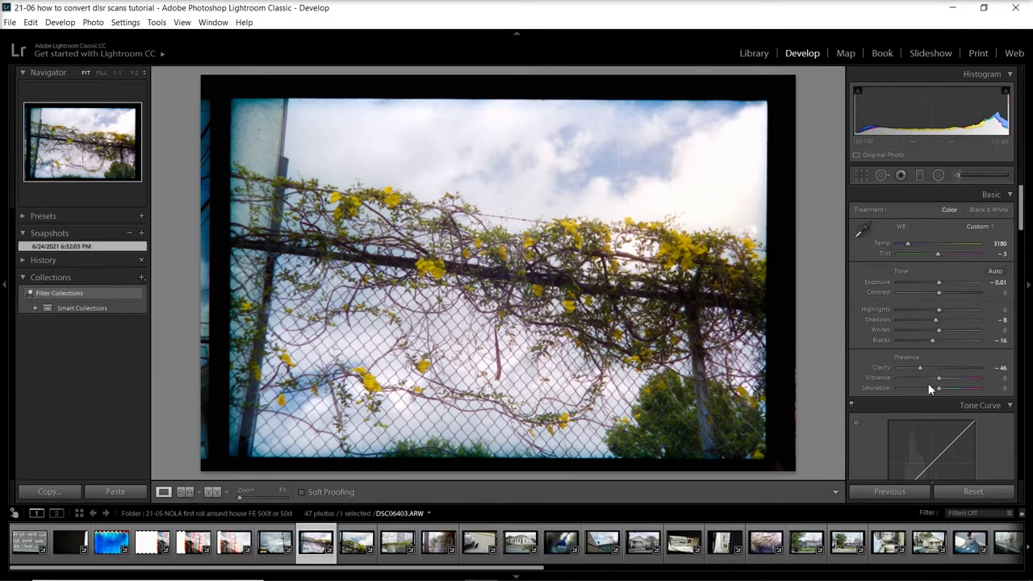
key(ctrl+z)
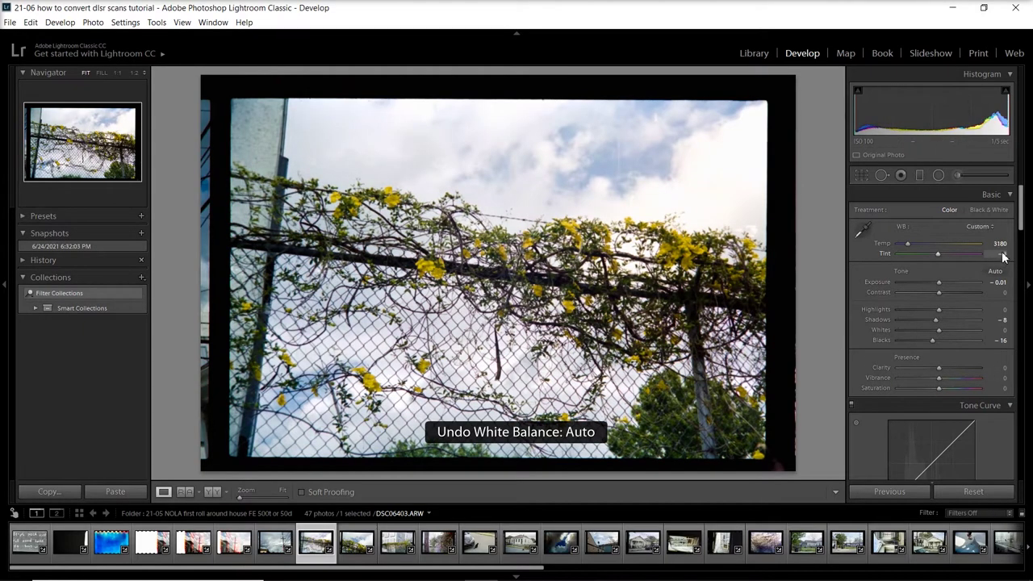
click(1000, 253)
text(0)
key(Return)
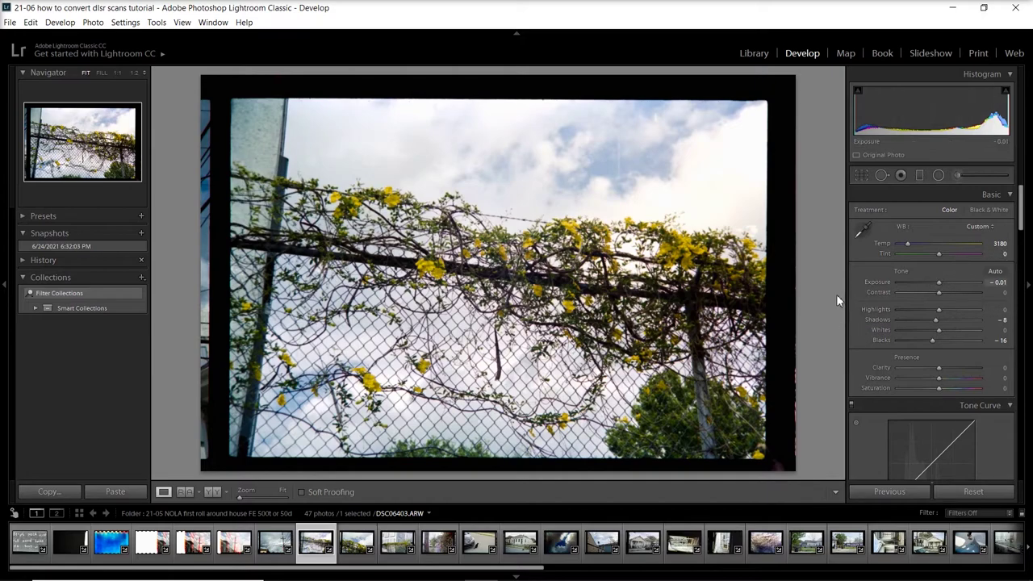
Step: Reset Clarity to 0, save a second snapshot, and move to the clouds scan
drag(941, 368, 954, 368)
double_click(954, 368)
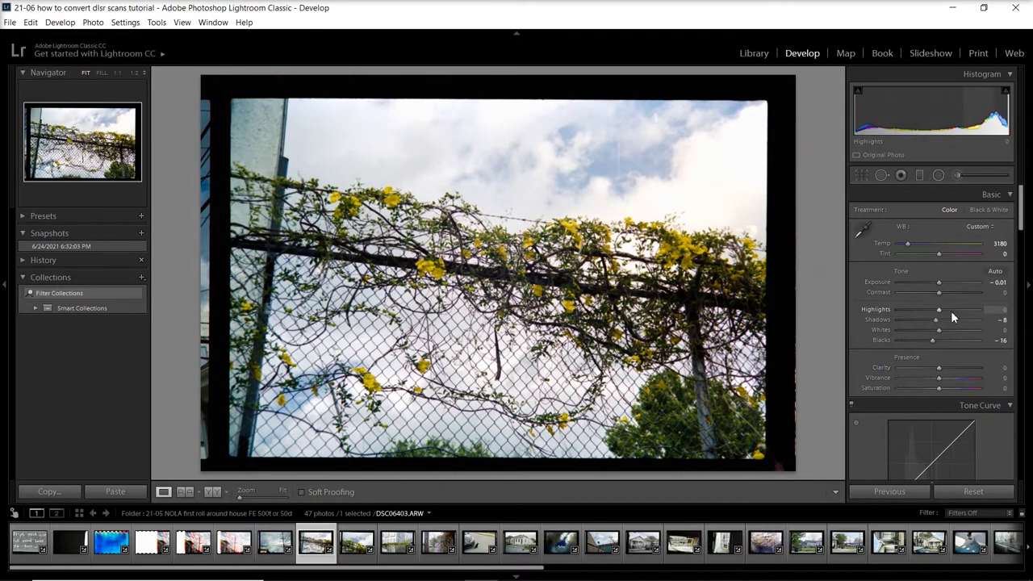
click(138, 236)
click(233, 296)
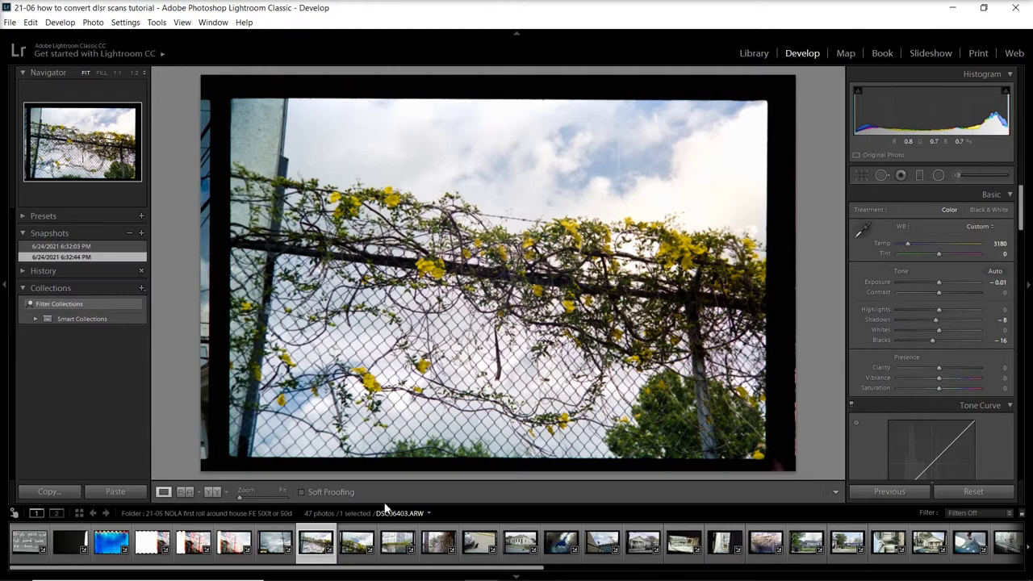
click(357, 557)
Step: Open the clouds photo and, after nudging exposure down and up, settle it at 0.00
scroll(363, 553, down, 2)
click(400, 550)
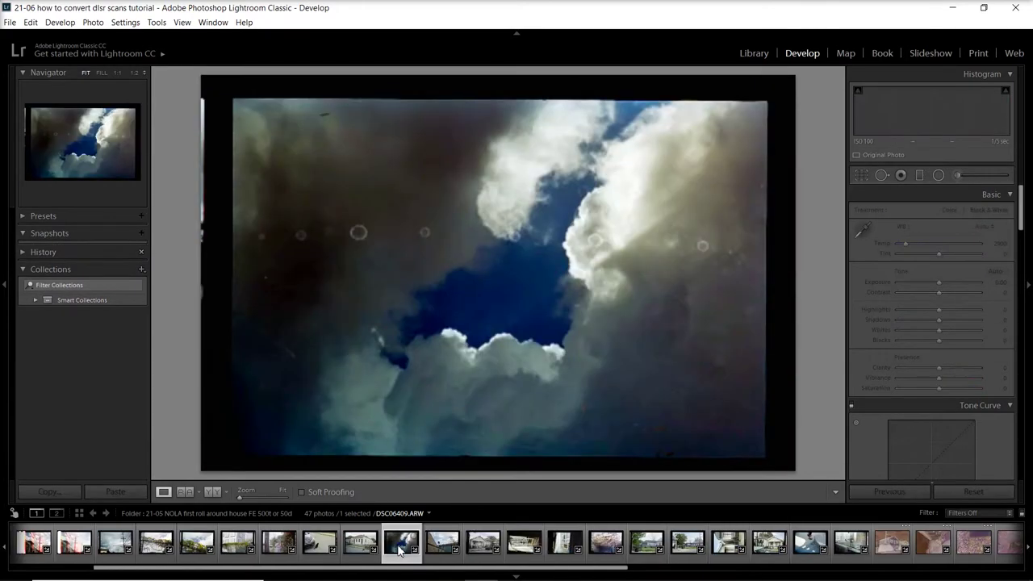
click(999, 281)
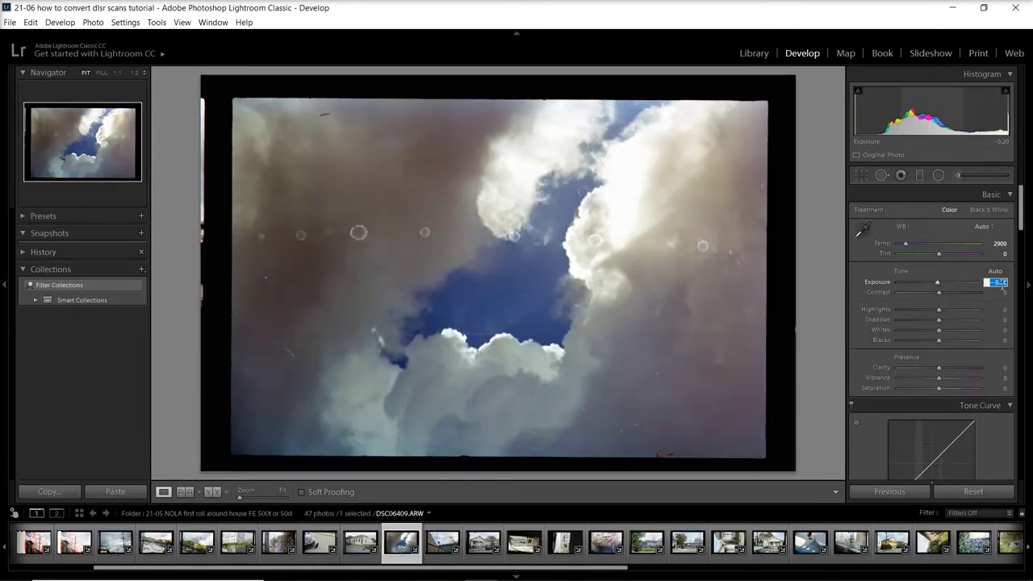
text(0)
key(Return)
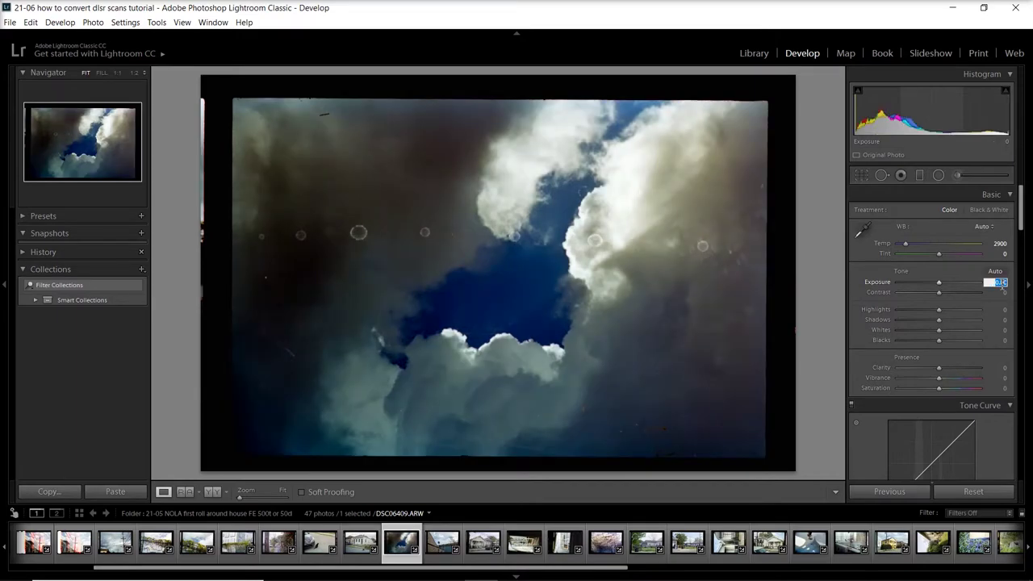
key(Down)
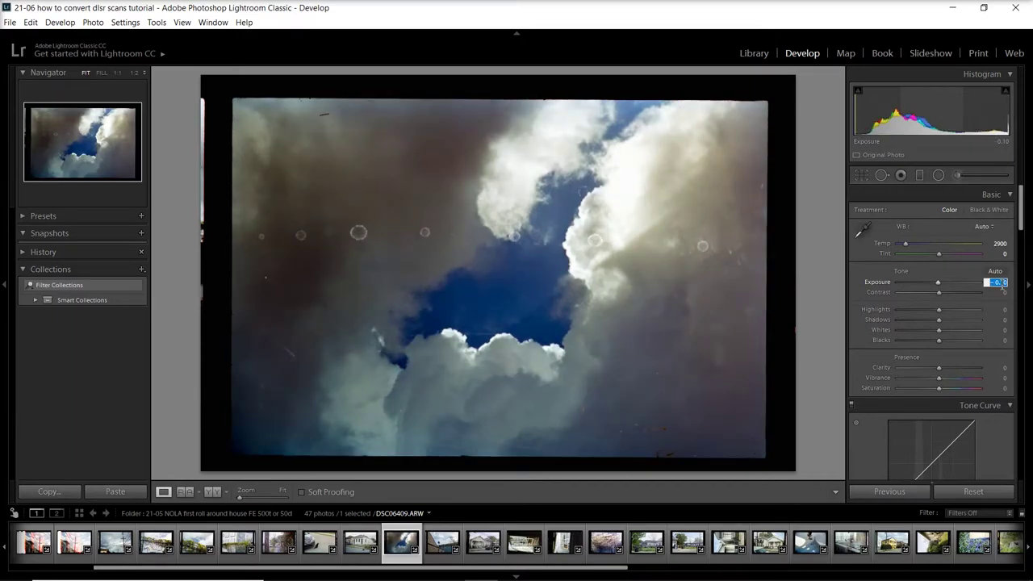
key(Down)
key(Down)
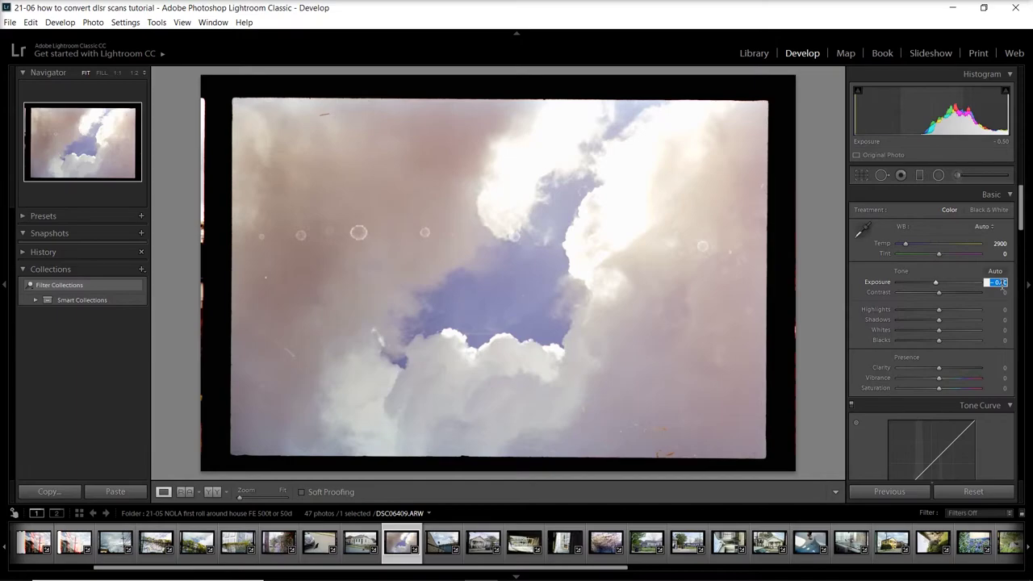
key(Up)
key(Up)
key(Up)
key(Up)
key(Up)
key(Up)
key(Up)
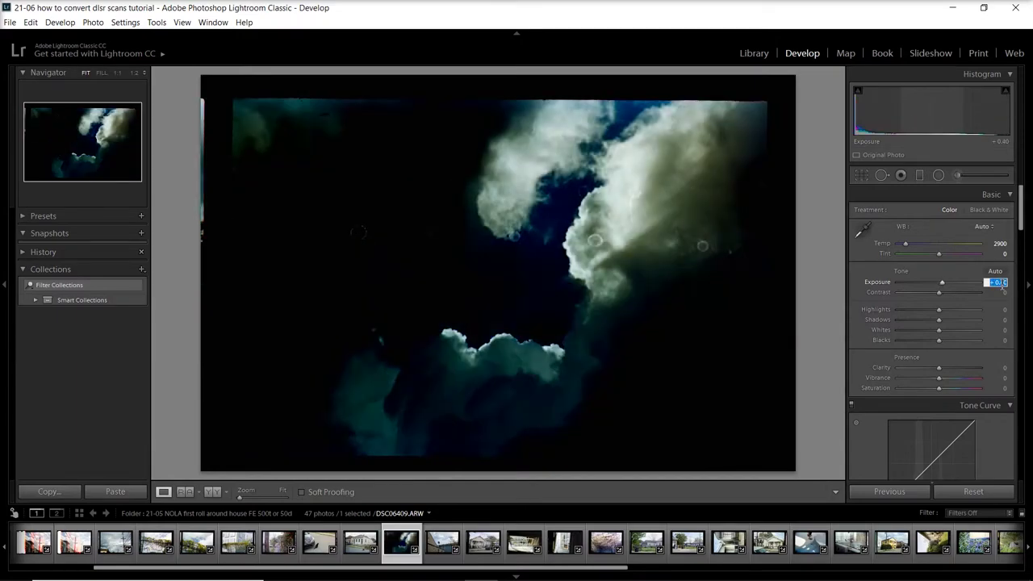
key(Down)
key(Down)
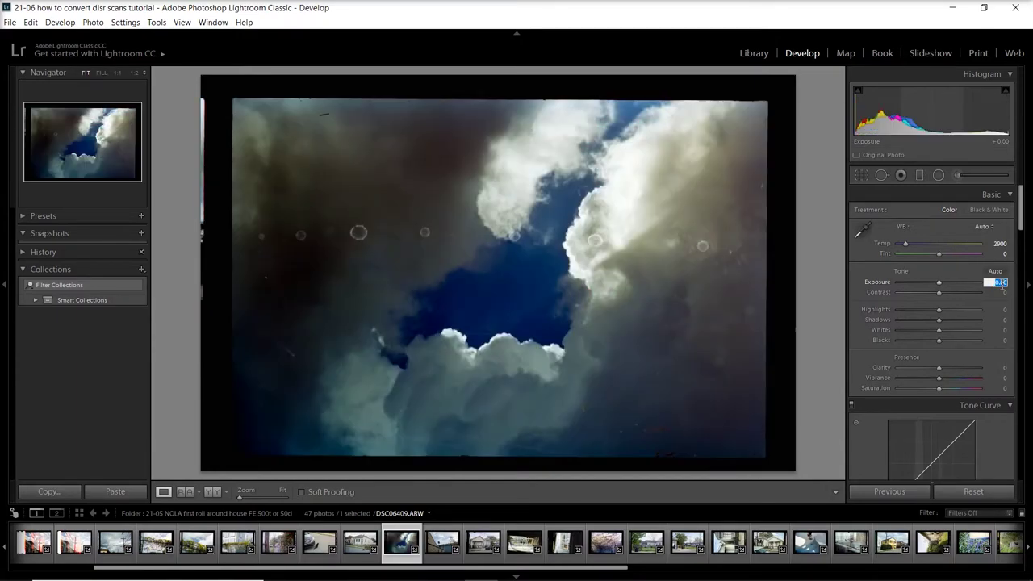
key(Return)
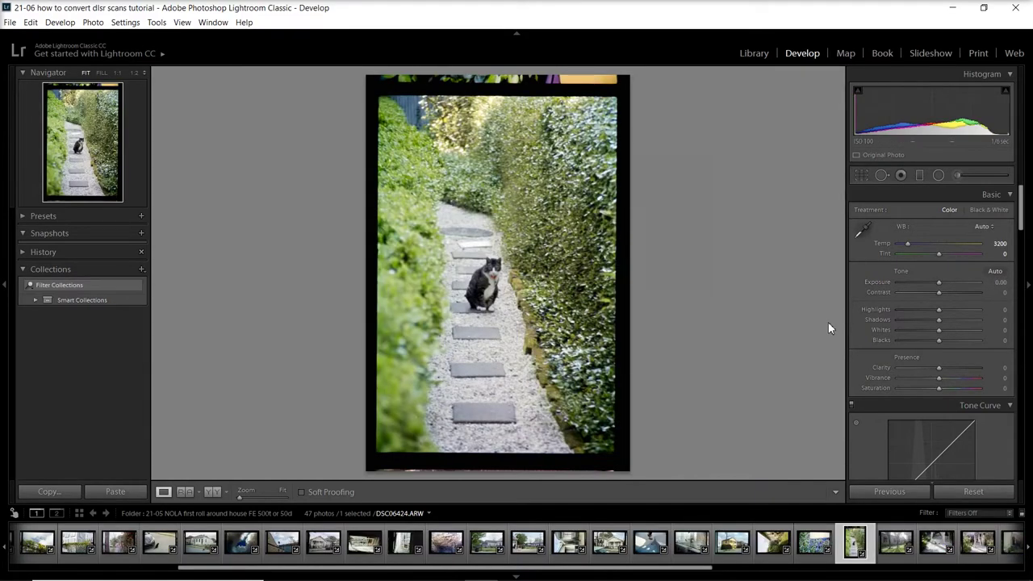
Step: Check the cat scan for dust at 1:1 zoom and select its temperature value
click(485, 281)
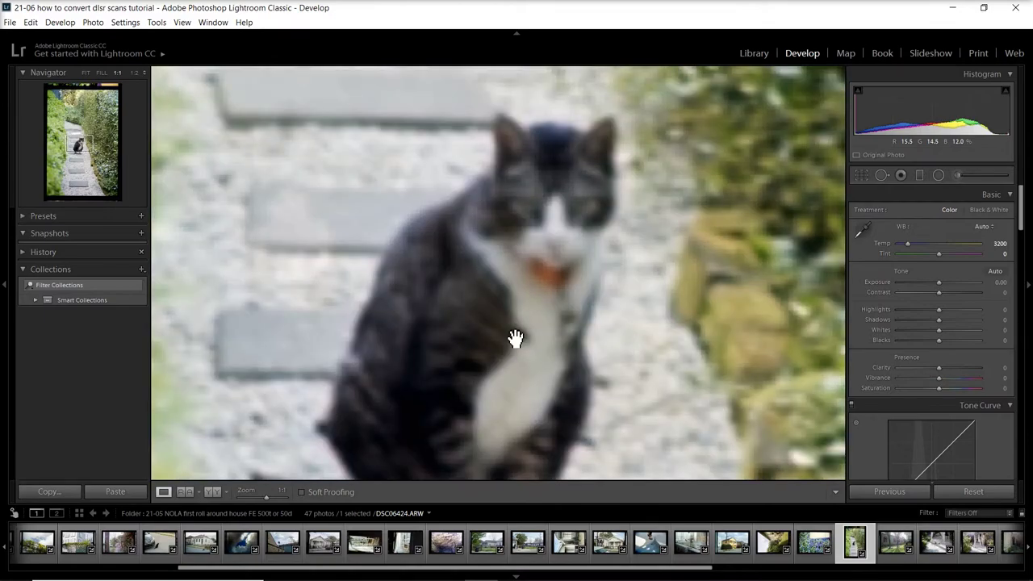
click(510, 332)
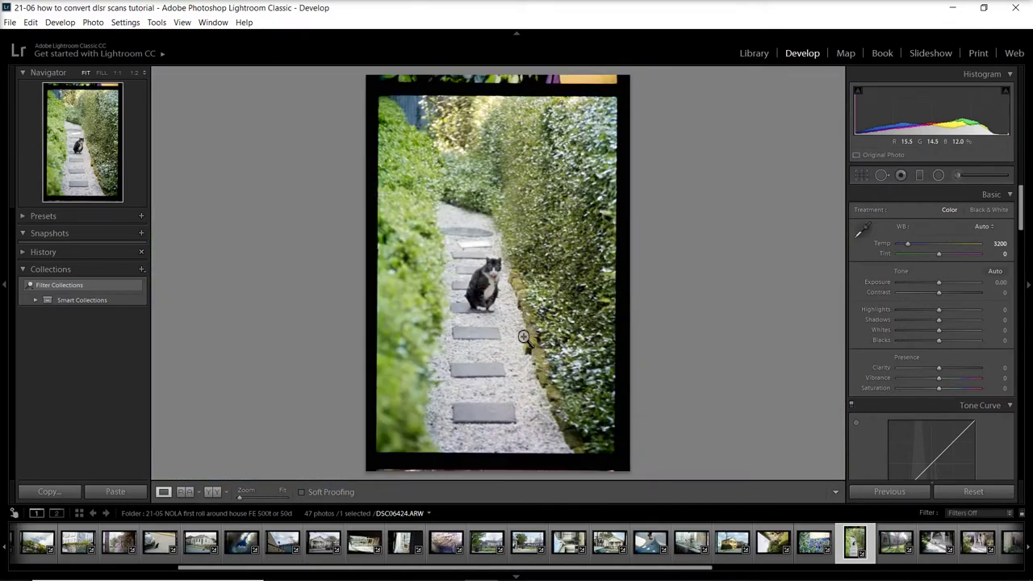
click(1000, 243)
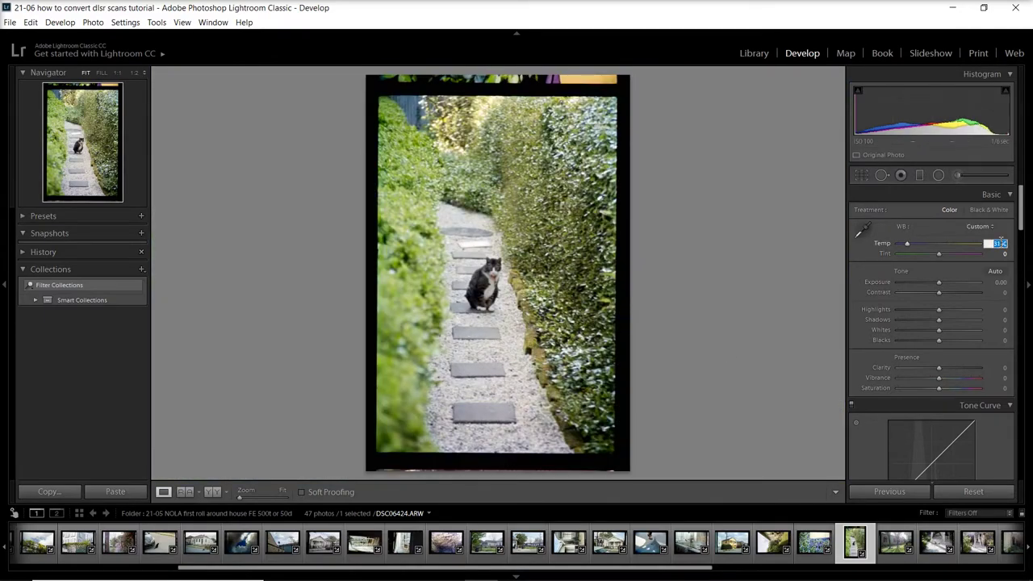
Step: Inspect the cloudy-sky scan DSC06414 at 1:1, then show the white building photo DSC06429
click(895, 545)
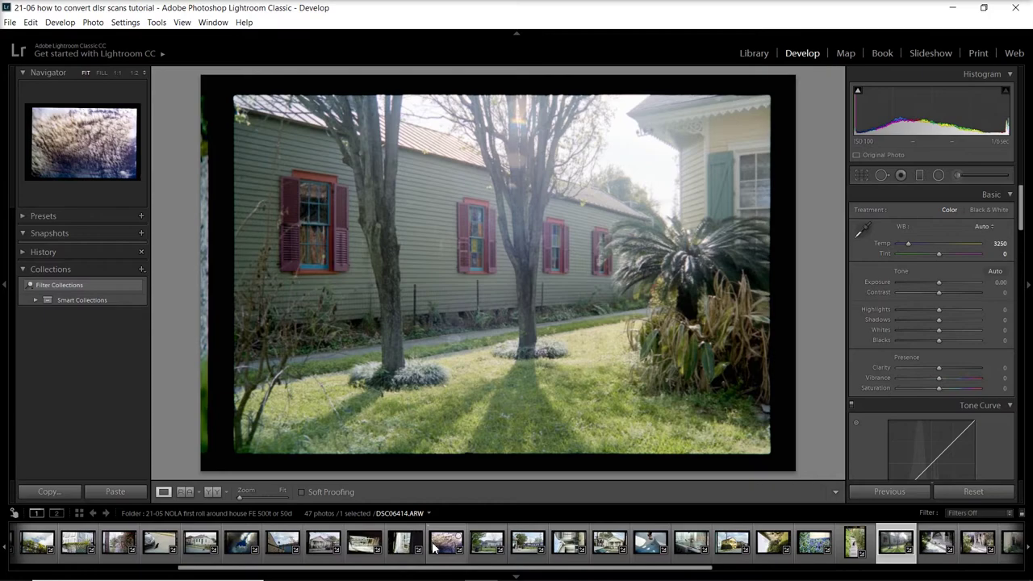
click(434, 547)
click(676, 455)
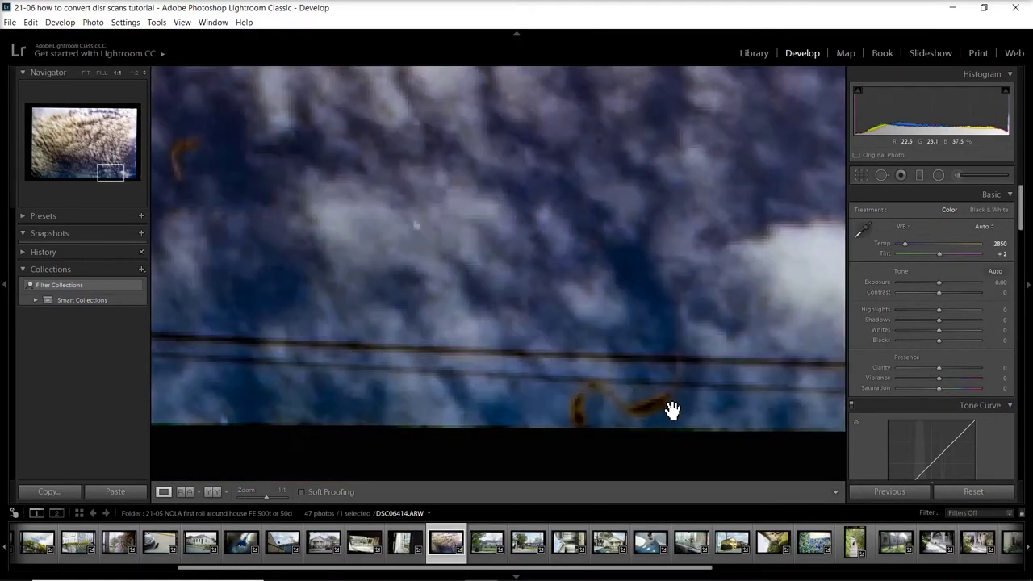
click(517, 350)
click(376, 289)
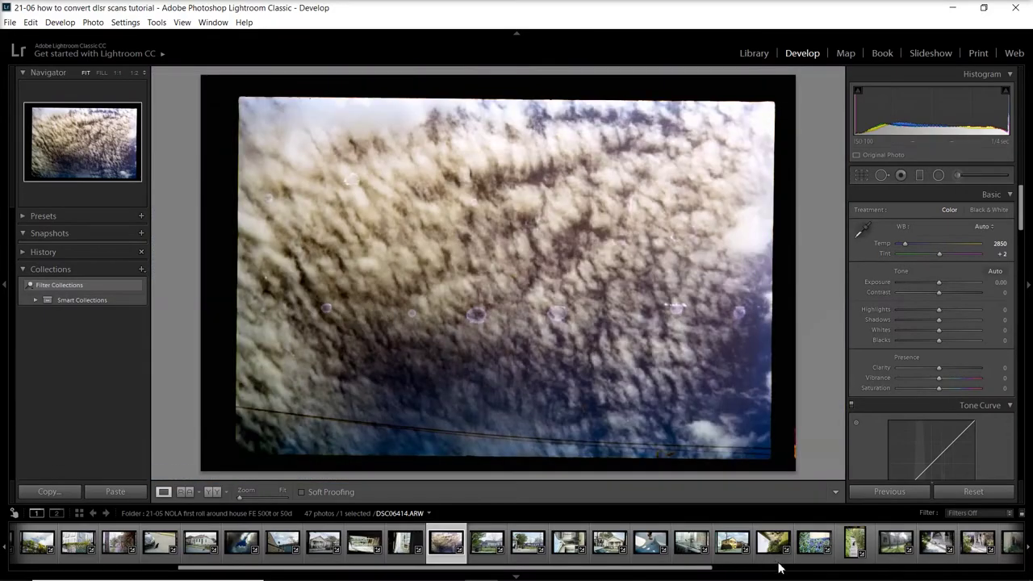
scroll(763, 546, down, 3)
click(900, 541)
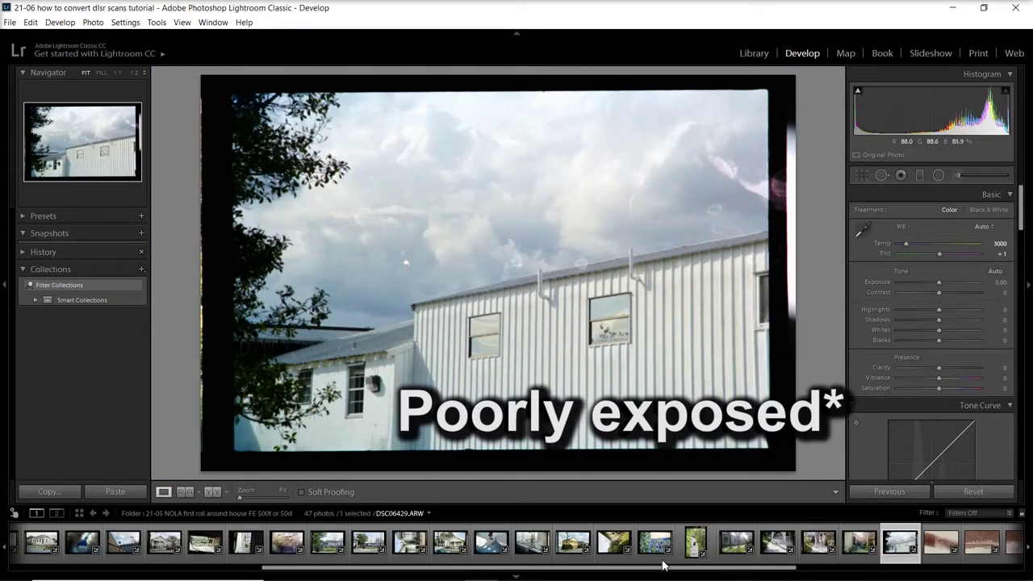
Step: Move past the train photo to river scan DSC06435 and pull its Highlights down to −100
scroll(643, 553, down, 6)
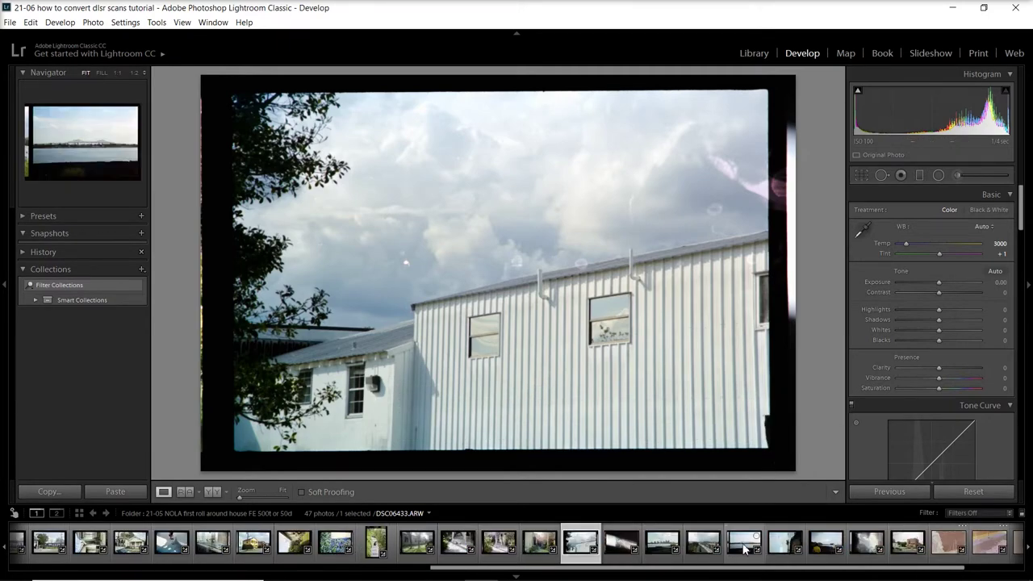
click(695, 549)
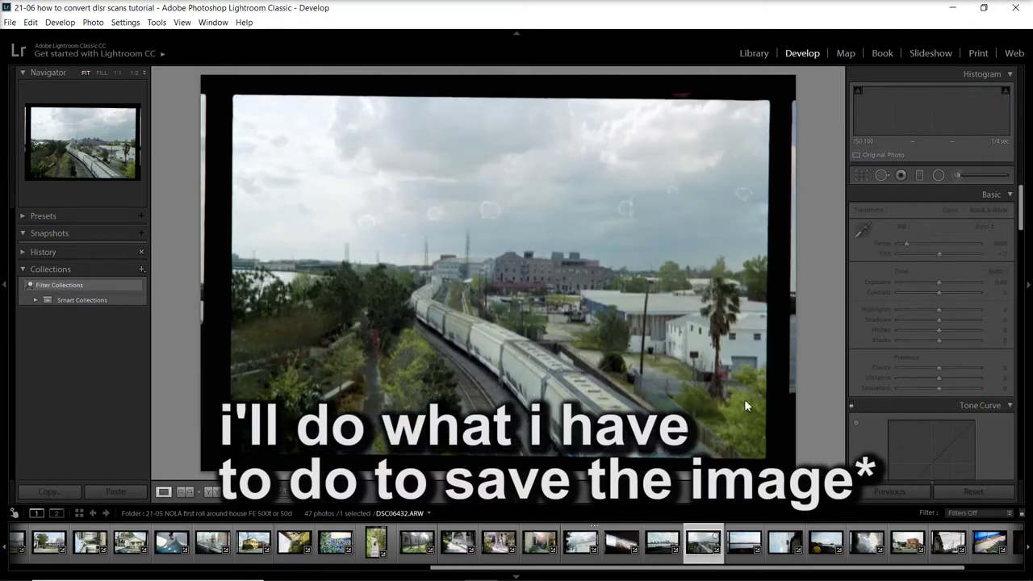
click(827, 549)
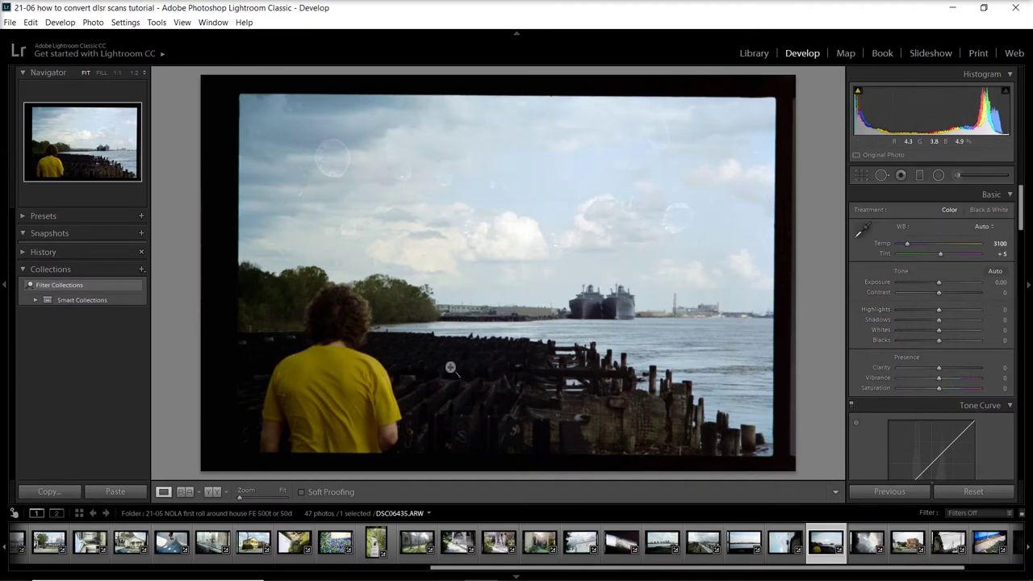
drag(939, 312, 924, 312)
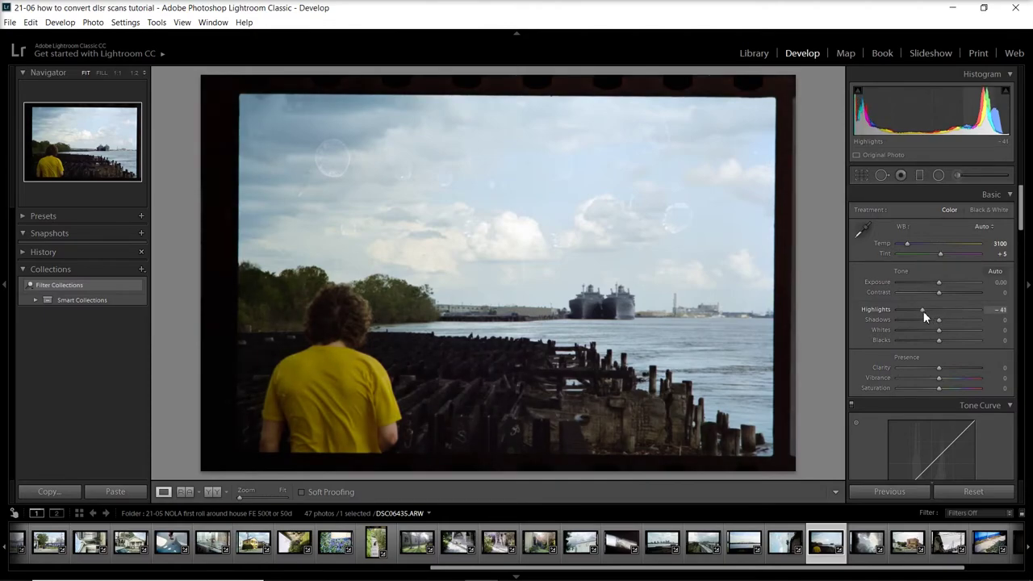
click(928, 311)
drag(905, 315, 883, 313)
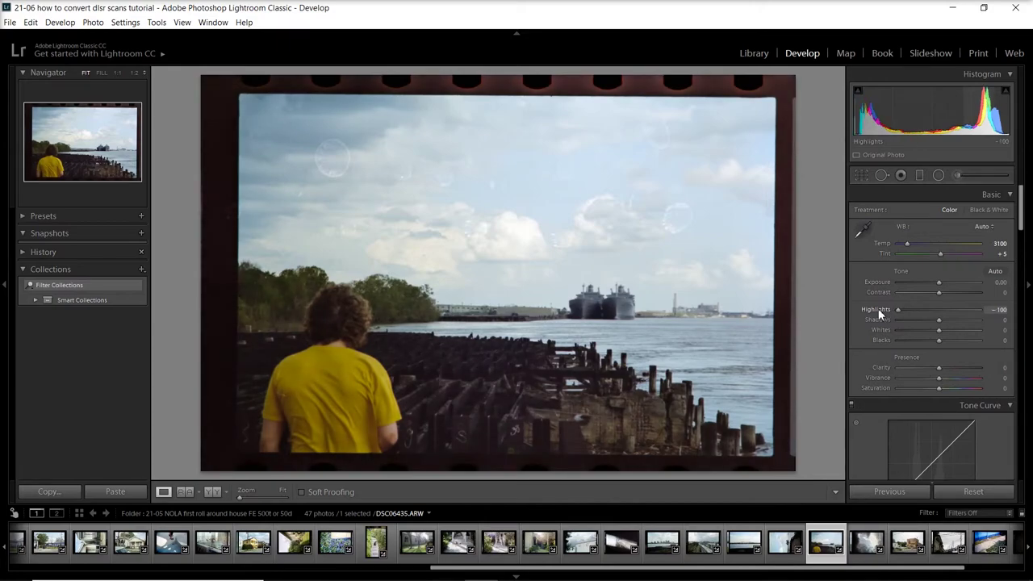
Step: Compare the highlight change, then view the power-line street scene and cyclist-with-dog DSC06440
drag(924, 308, 940, 314)
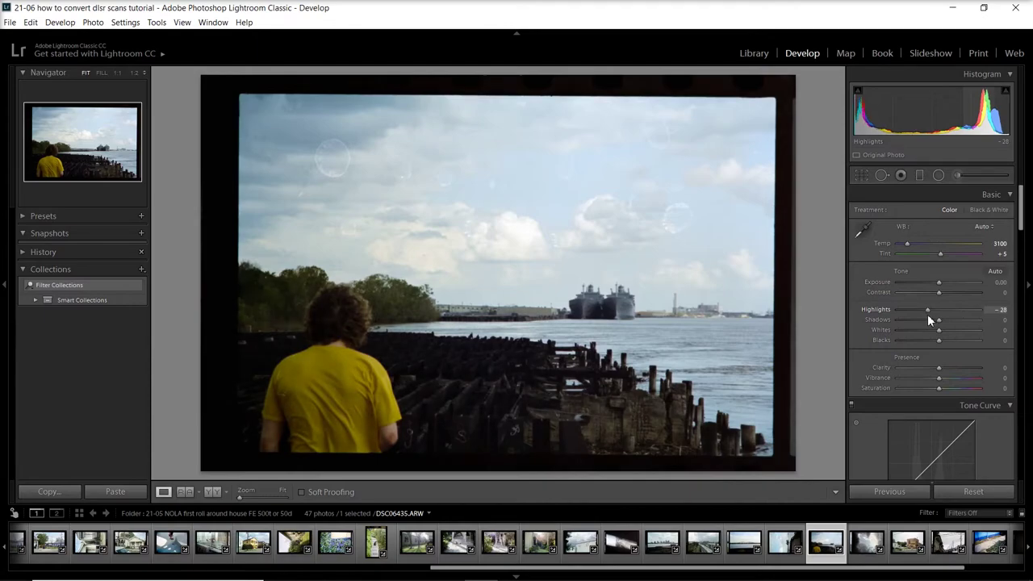
click(949, 542)
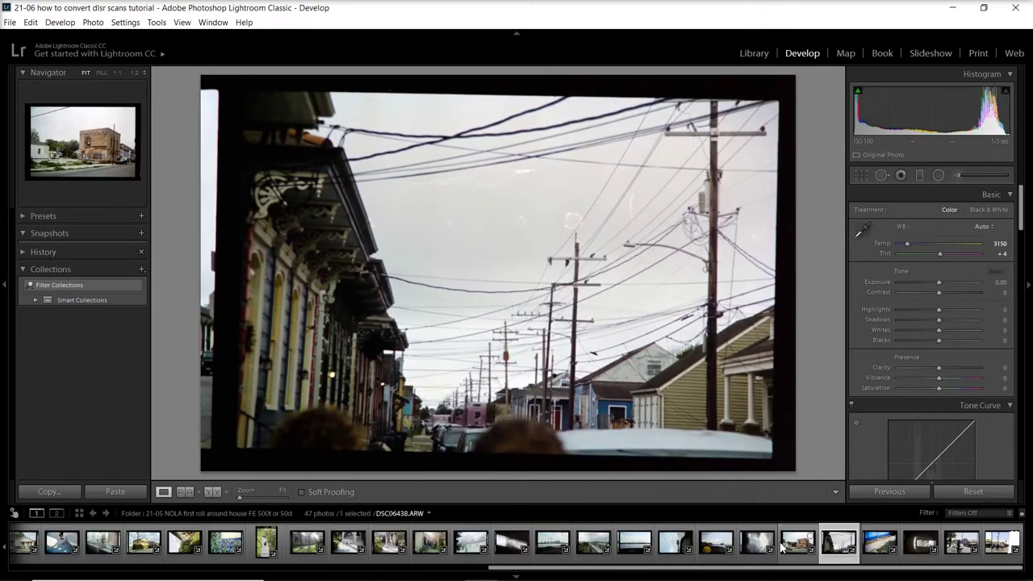
click(960, 543)
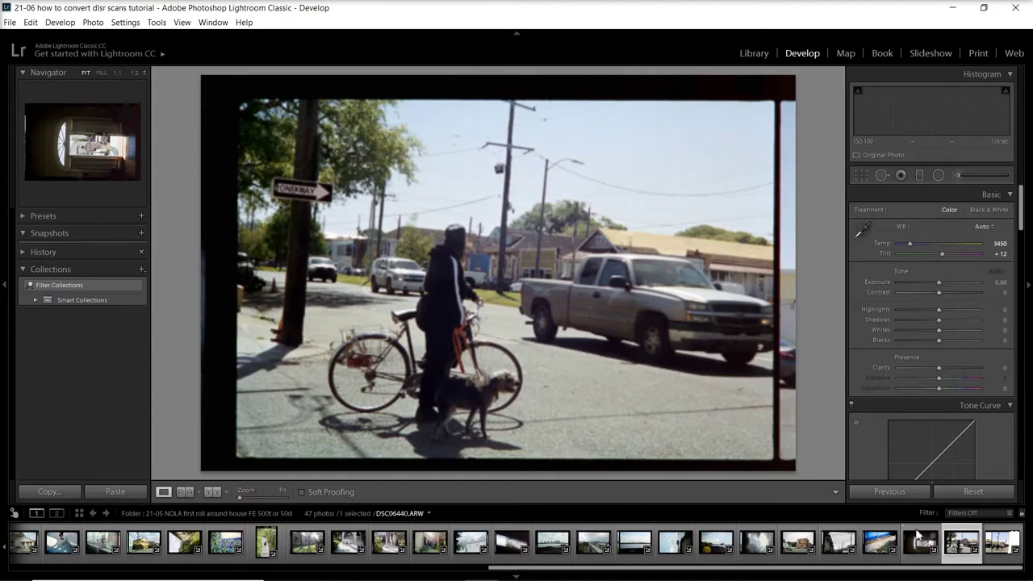
Step: View the doorway and cyclist DSC06419 scans, then select all 47 photos from the first scan
click(917, 537)
click(983, 554)
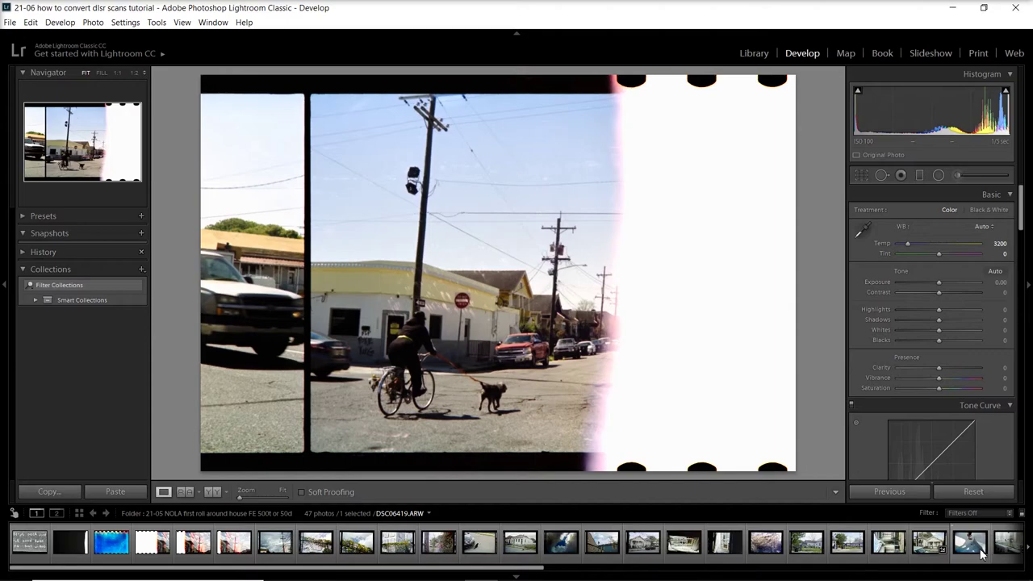
click(24, 549)
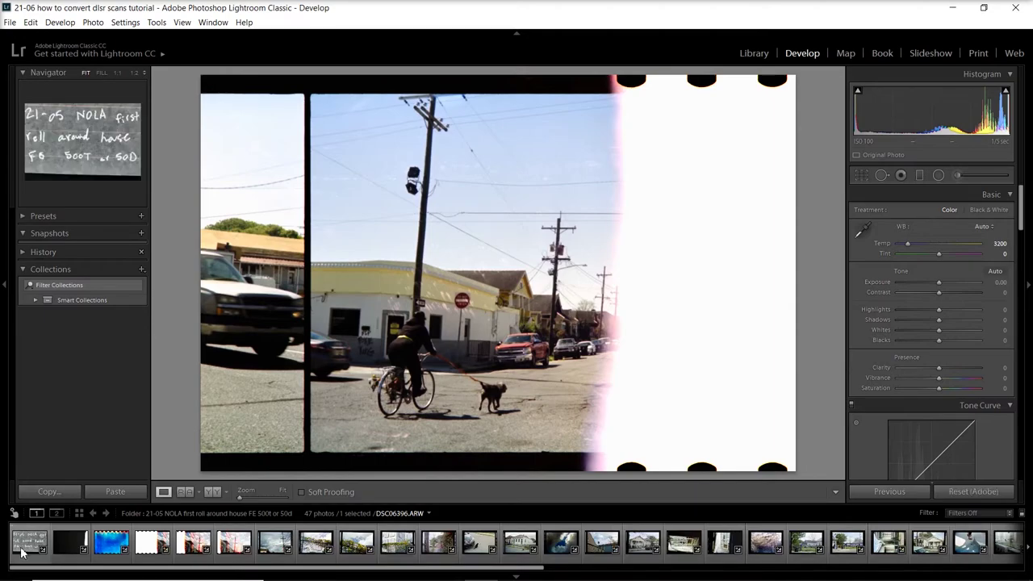
key(ctrl+a)
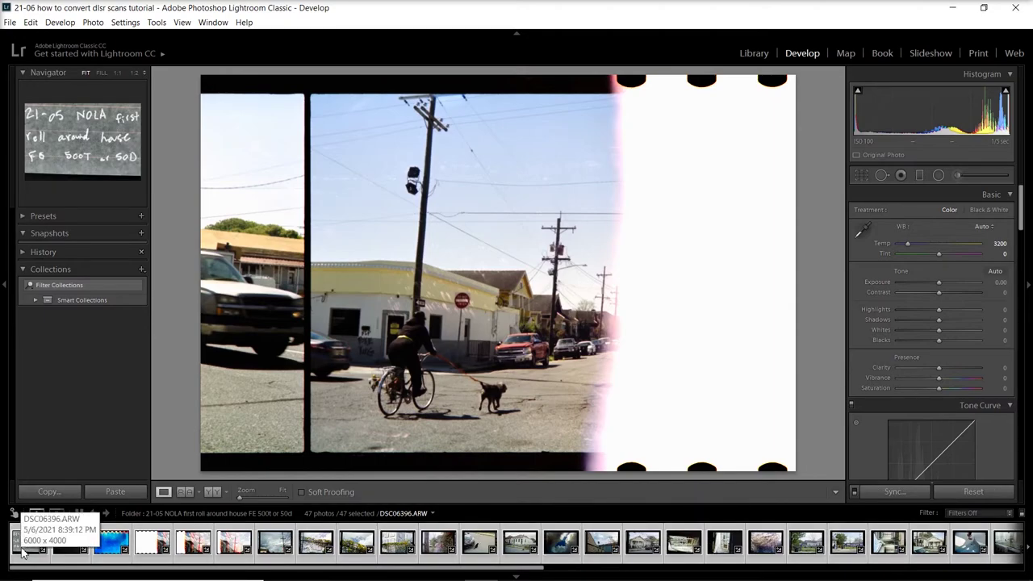
Step: Open the Export dialog for all 47 selected photos
right_click(23, 551)
mouse_move(77, 490)
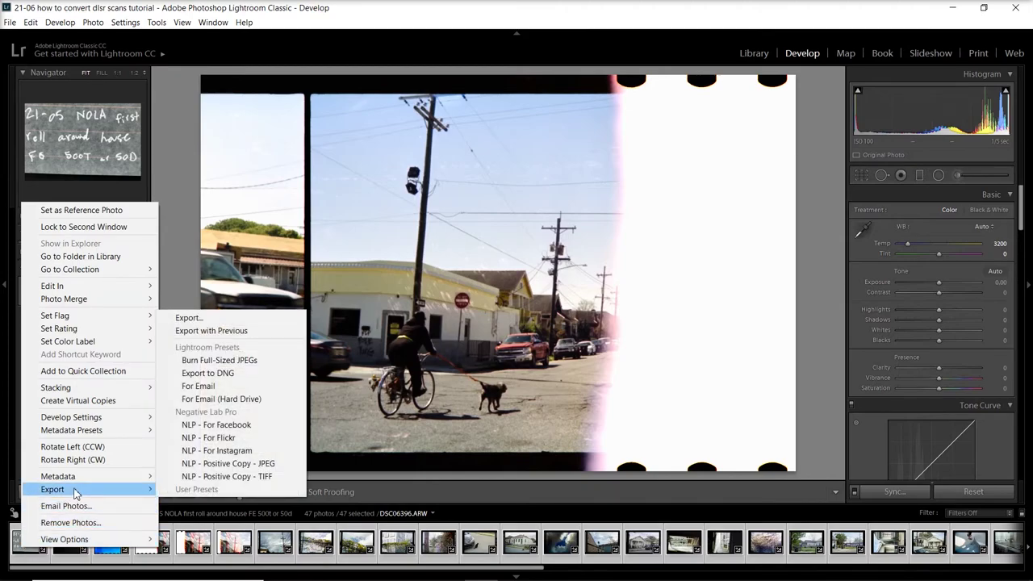
click(250, 319)
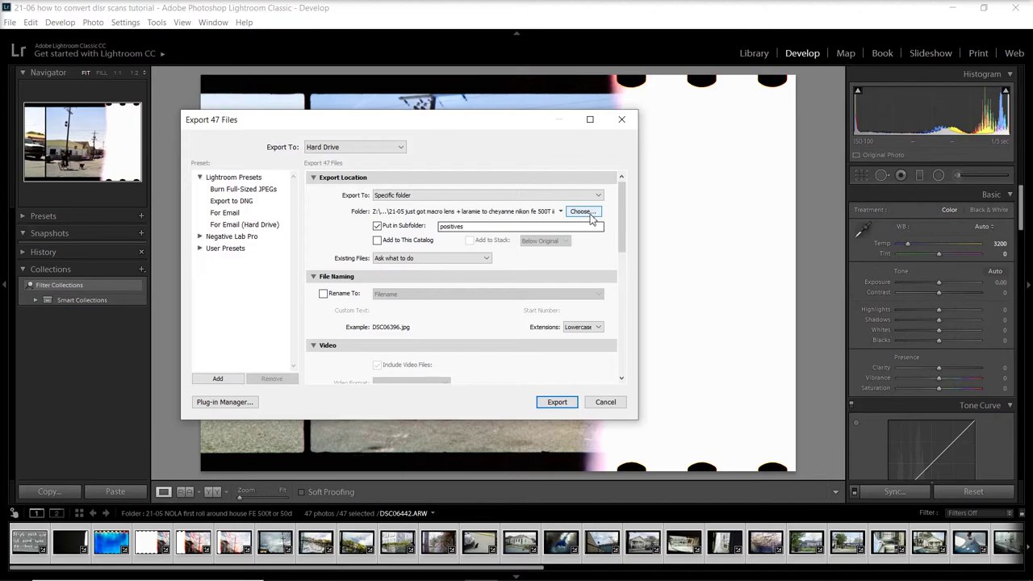
Step: Set the export destination to the 21-05 NOLA first roll around house FE 500t or 50d folder
click(591, 213)
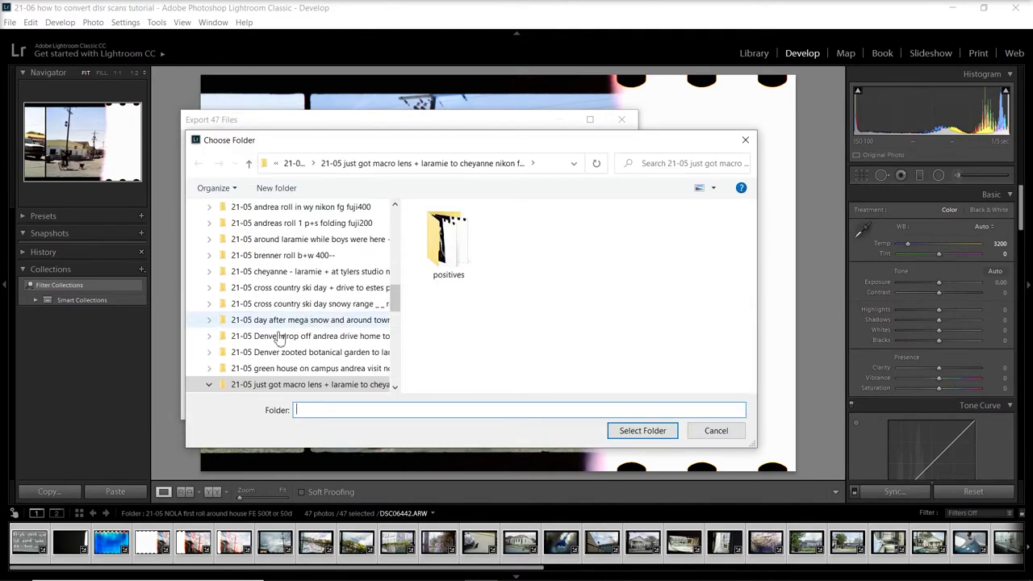
scroll(307, 312, up, 2)
key(alt+Up)
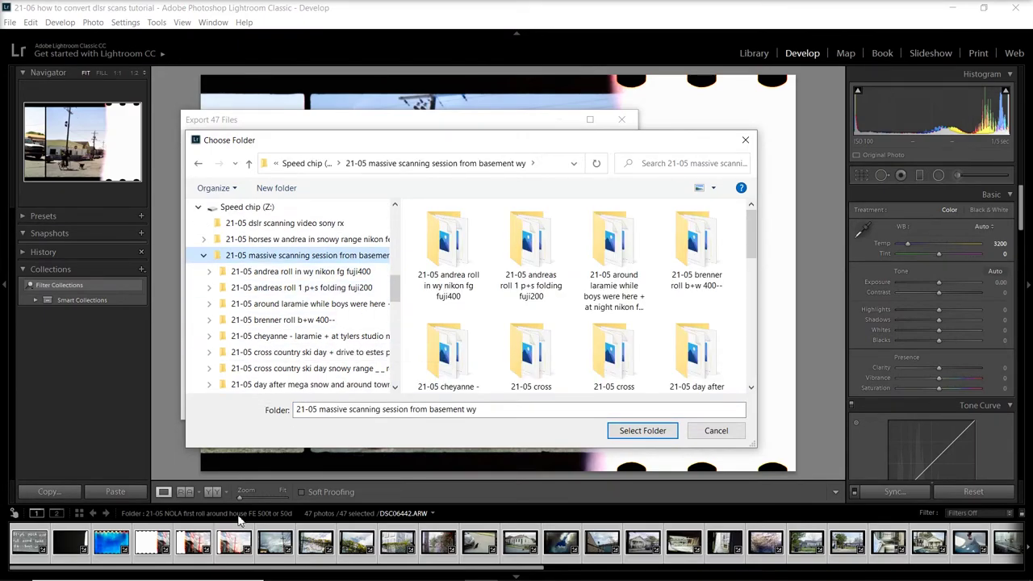
scroll(306, 347, down, 4)
click(307, 352)
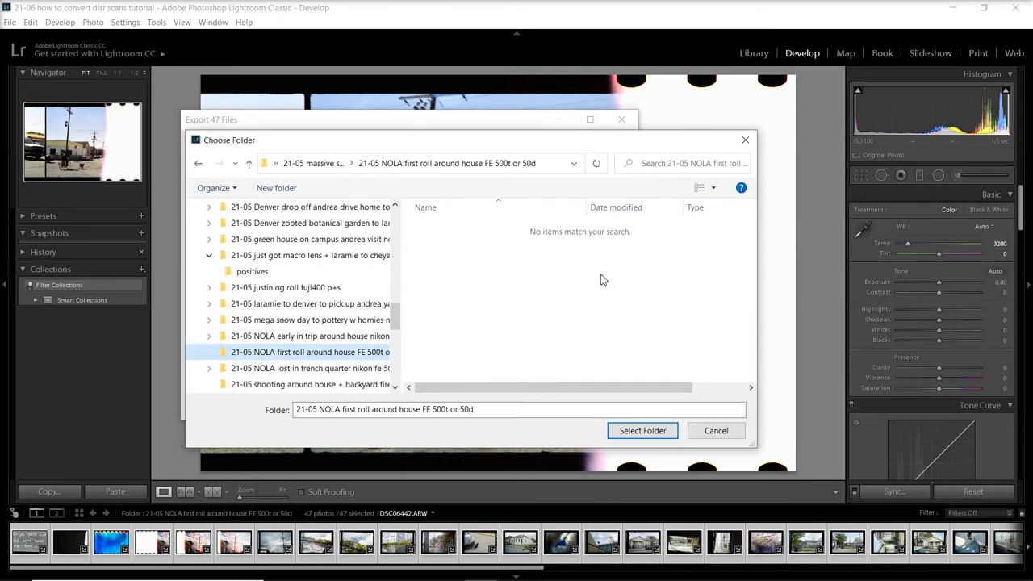
click(642, 430)
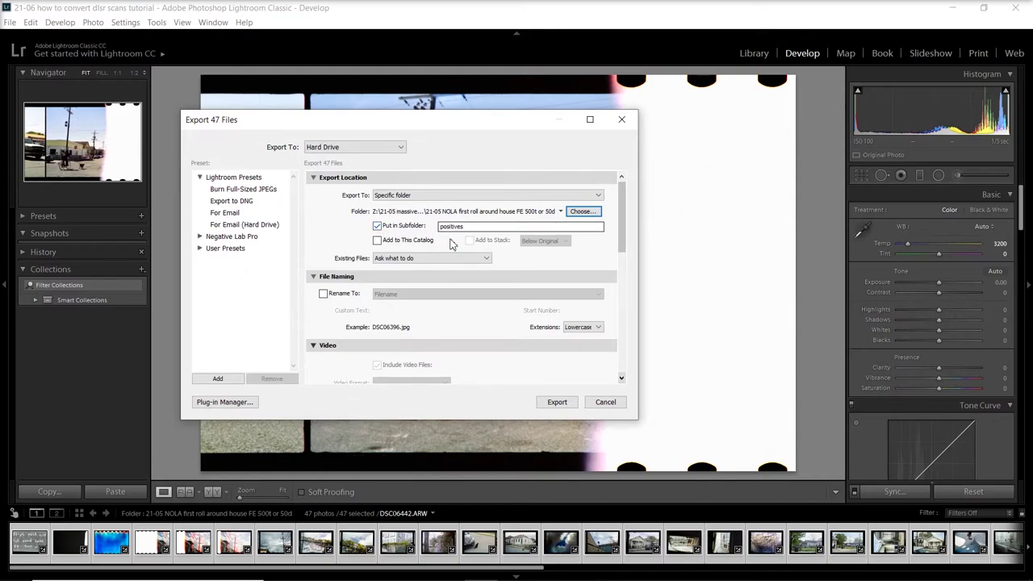
Step: Cancel the Export dialog and bring the scanning-session folder window forward
click(607, 402)
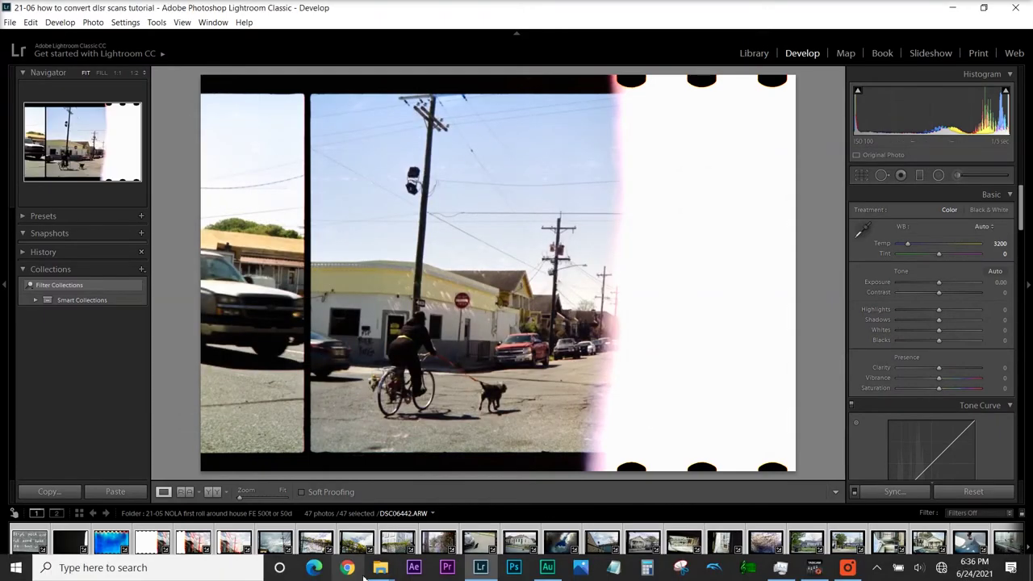
mouse_move(380, 567)
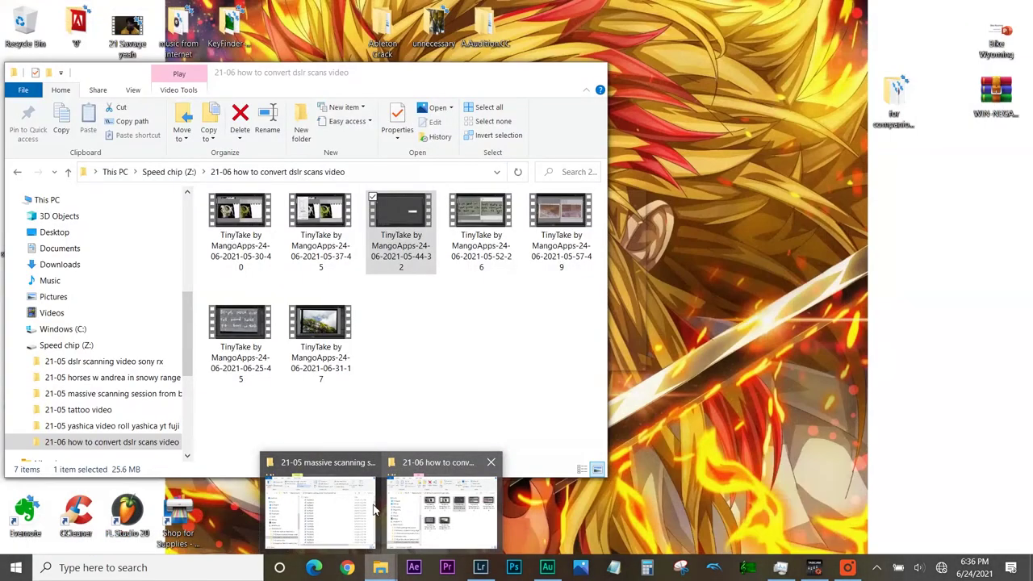
click(367, 509)
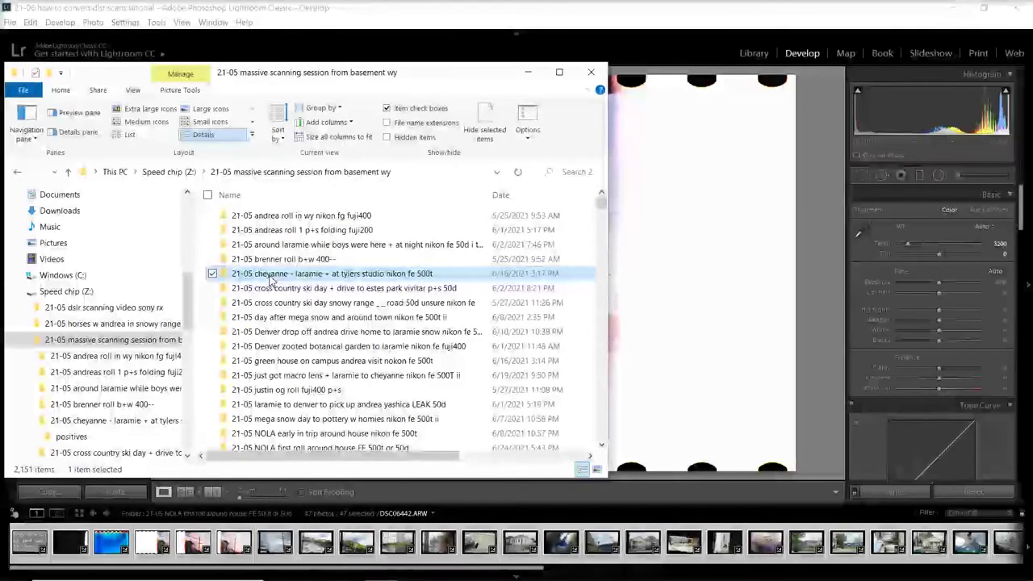
Step: Go into the cheyanne folder, then its positives subfolder, and browse the exported JPGs
double_click(275, 271)
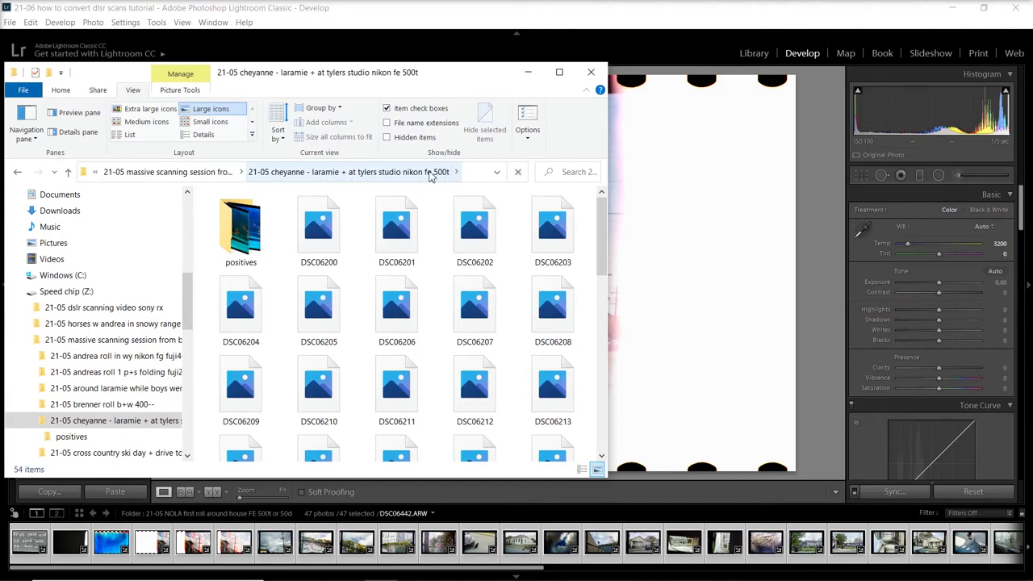
scroll(335, 246, down, 1)
scroll(472, 410, down, 6)
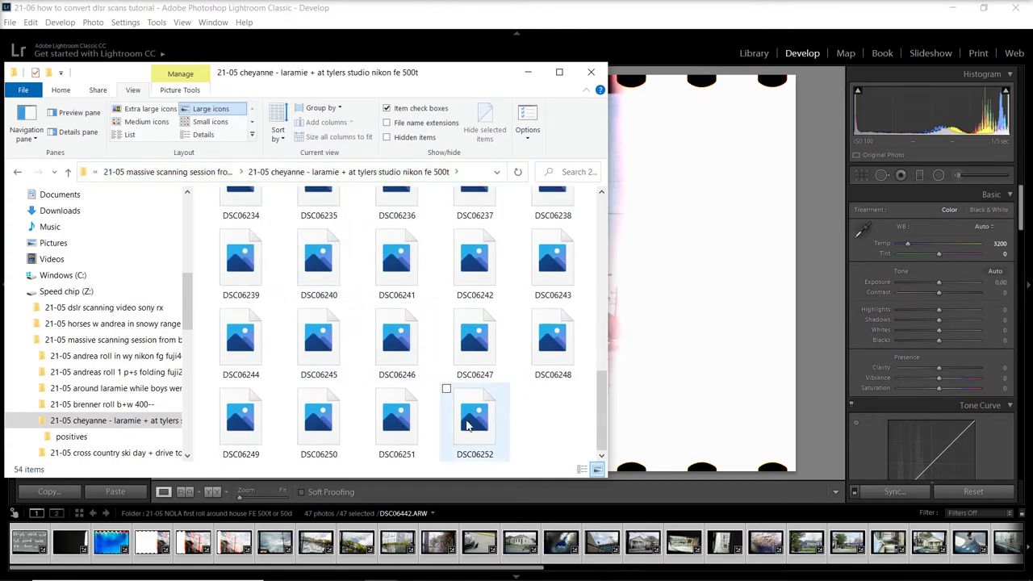
scroll(472, 363, up, 8)
scroll(480, 392, down, 7)
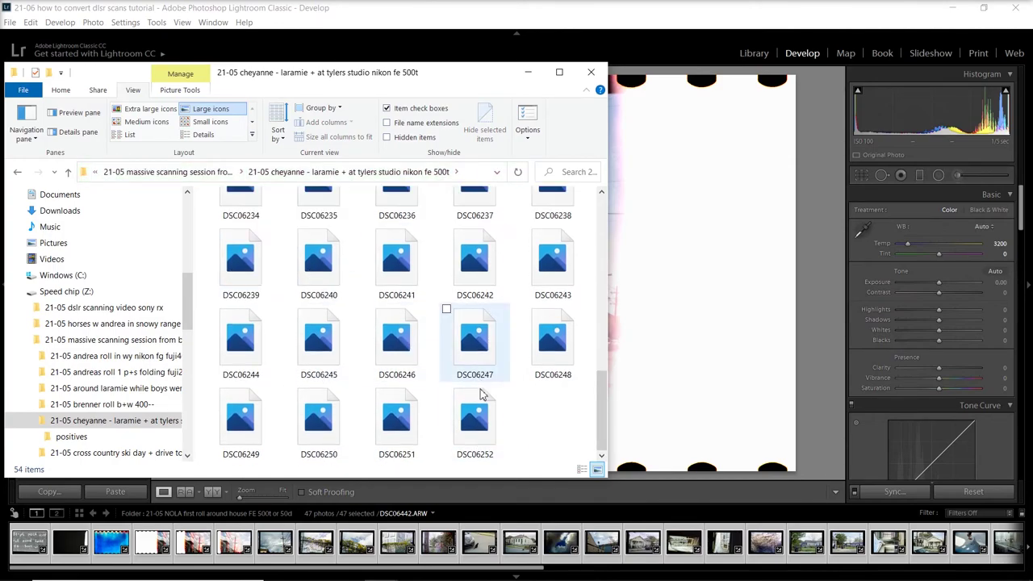
scroll(477, 406, up, 8)
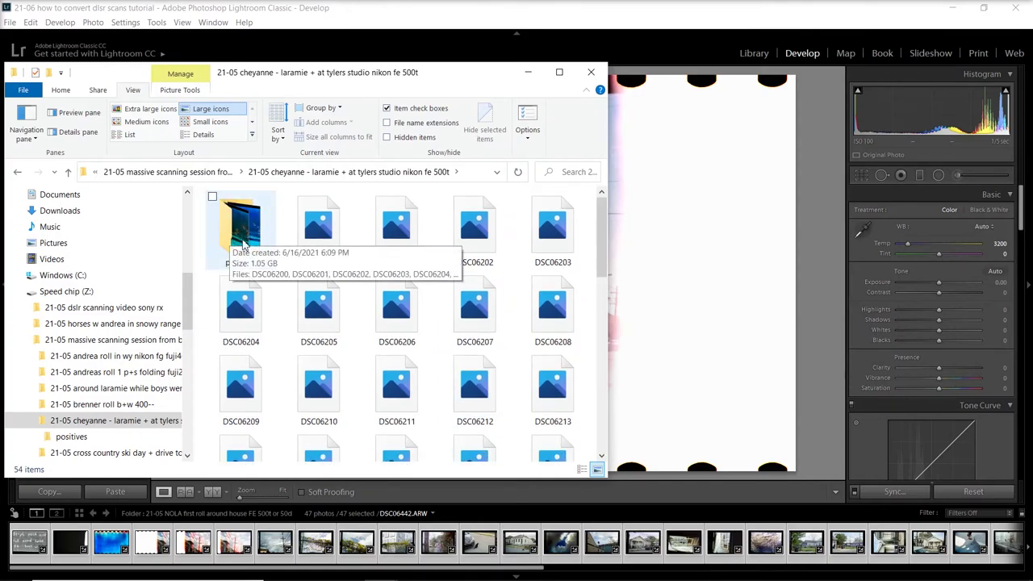
double_click(235, 238)
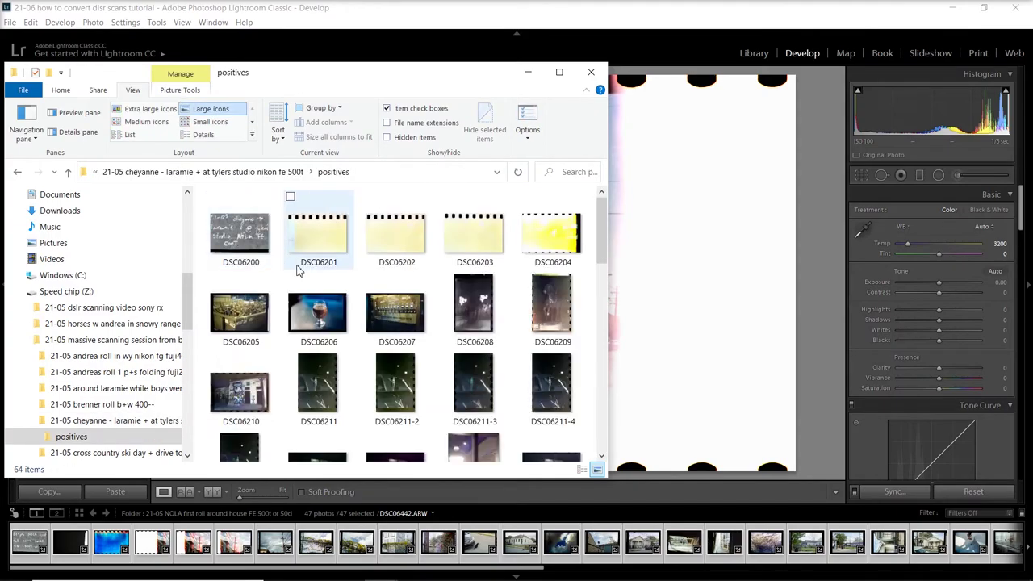
scroll(291, 243, down, 7)
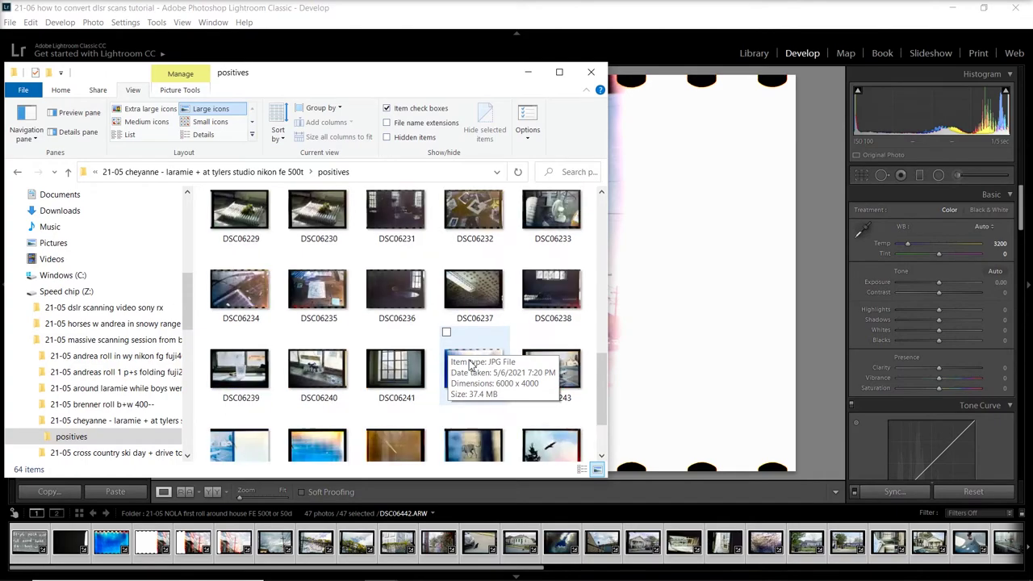
Step: Go back up to the cheyenne scan folder and minimize the Explorer window
click(68, 172)
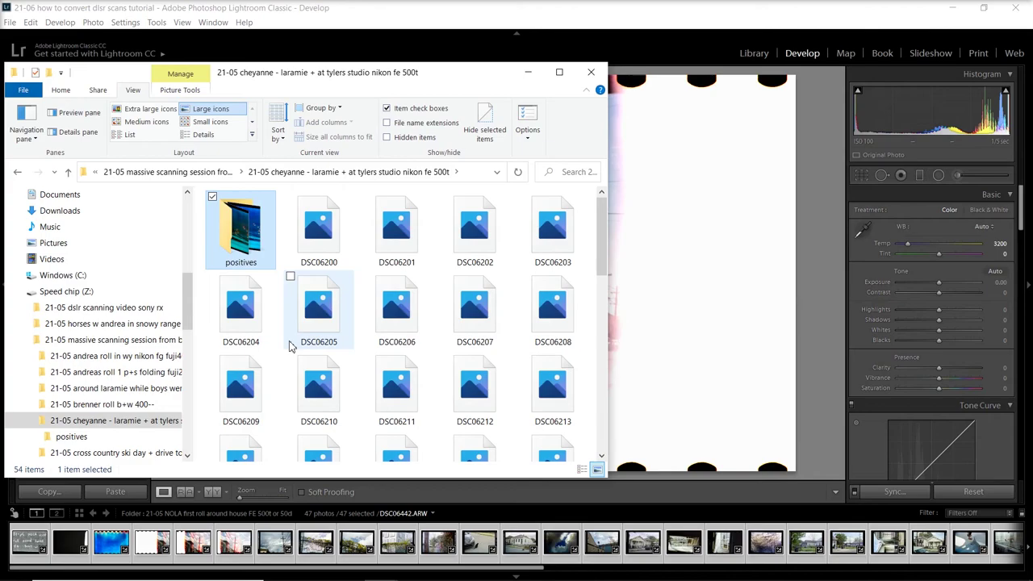
click(528, 72)
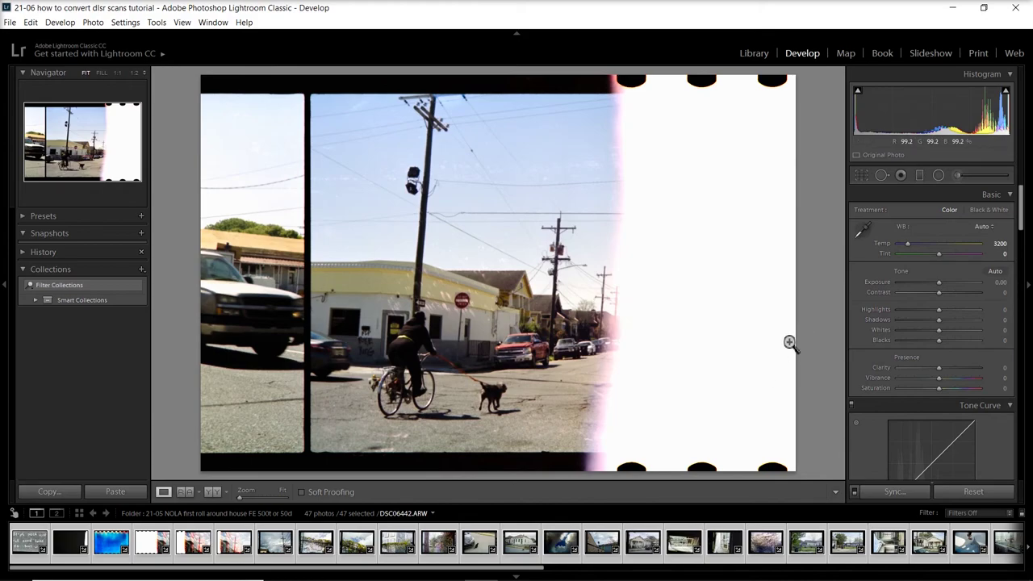
Step: View the house and car-and-cat positives, then load the parent folder's 99 photos and show DSC06412
click(234, 542)
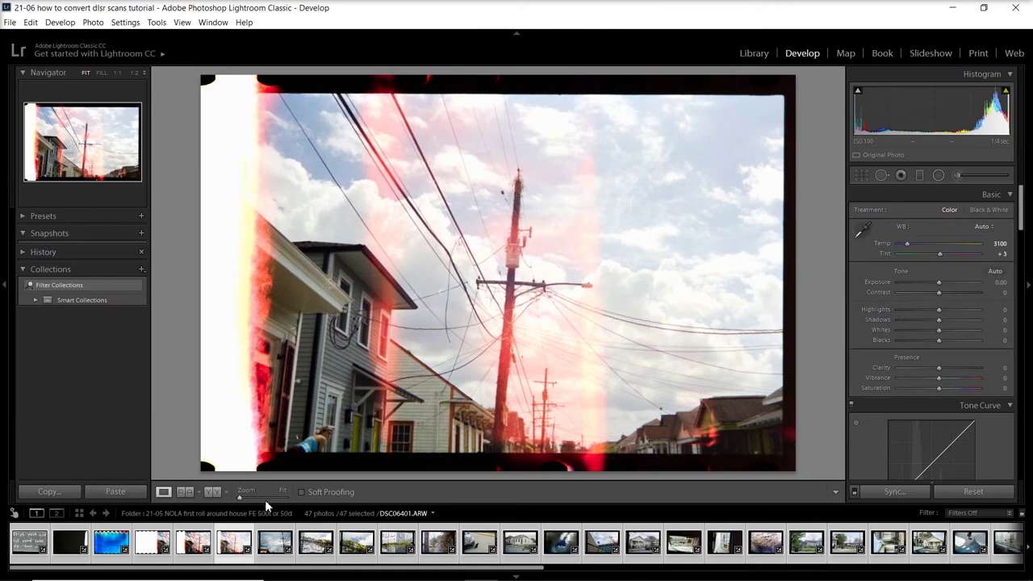
click(477, 542)
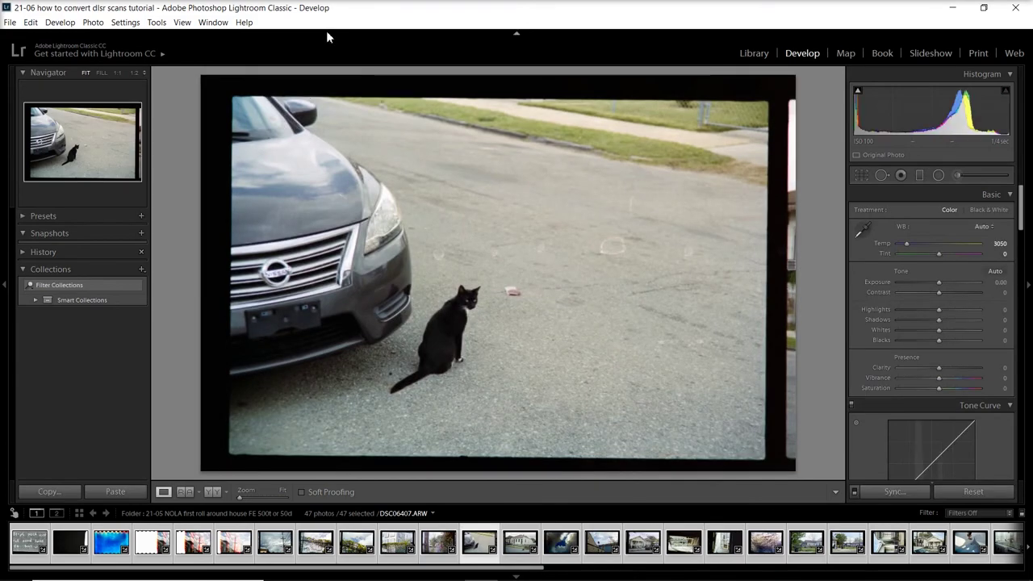
click(749, 54)
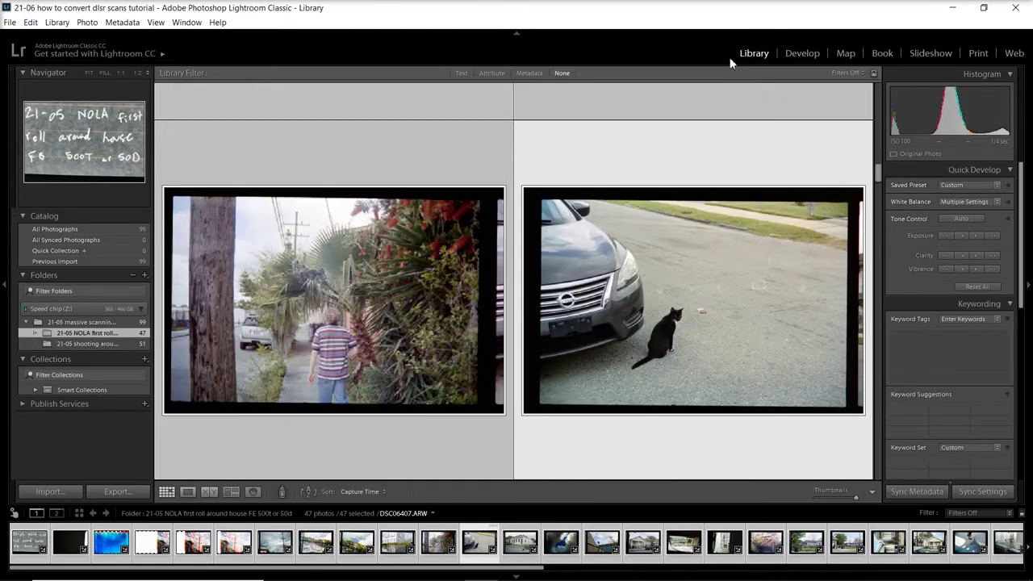
scroll(419, 555, down, 3)
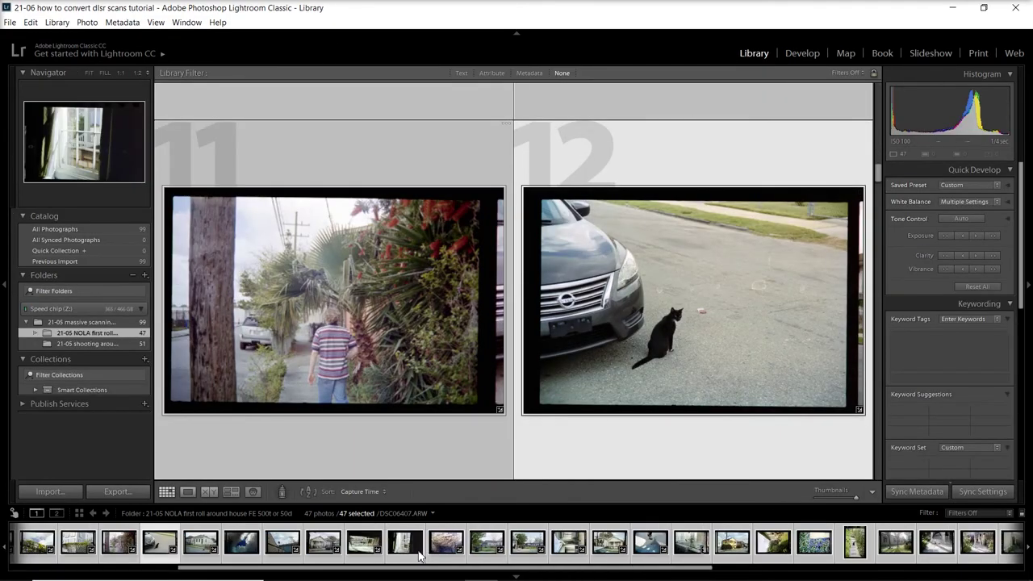
scroll(419, 555, up, 5)
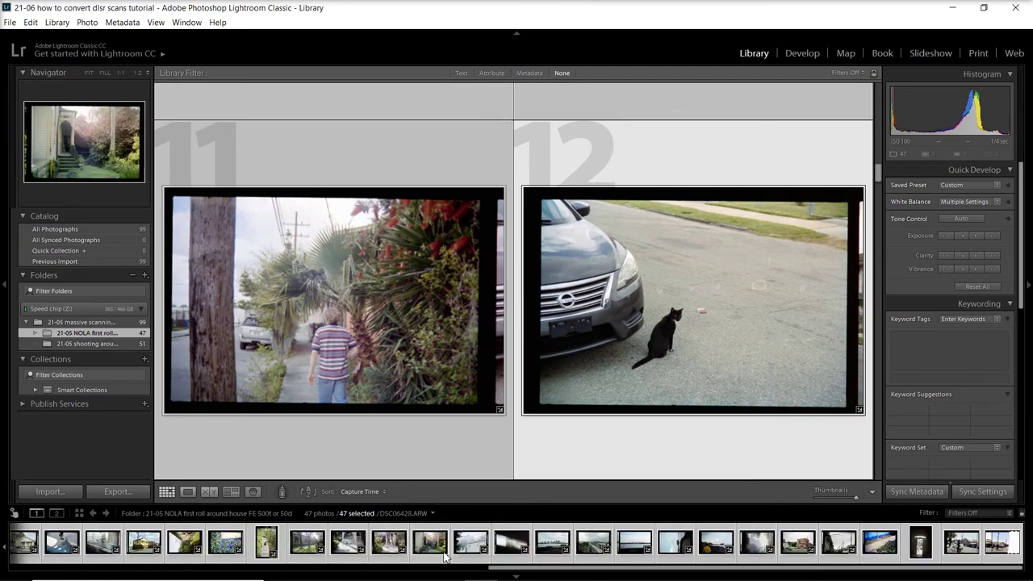
click(95, 322)
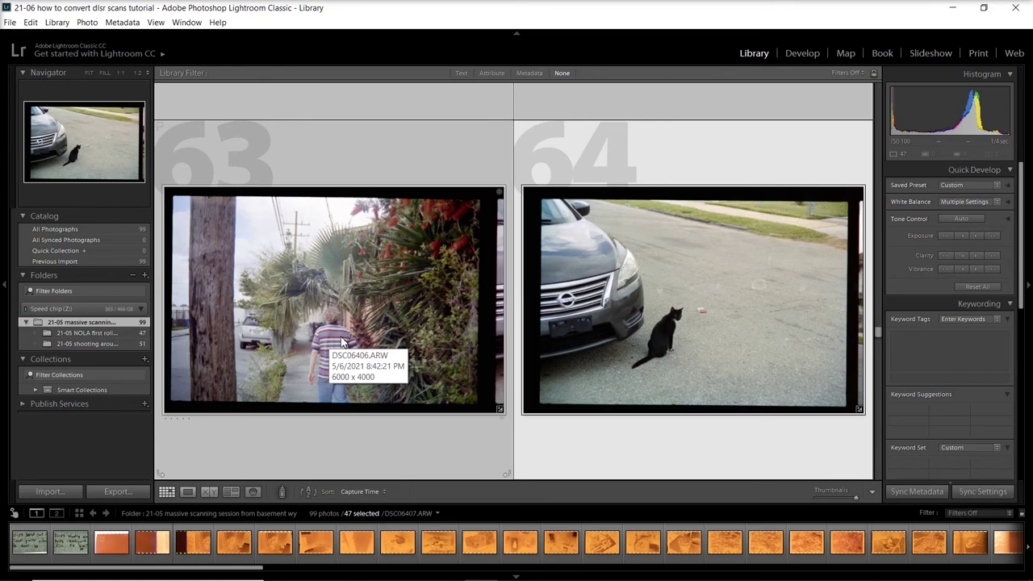
scroll(509, 552, down, 10)
click(524, 551)
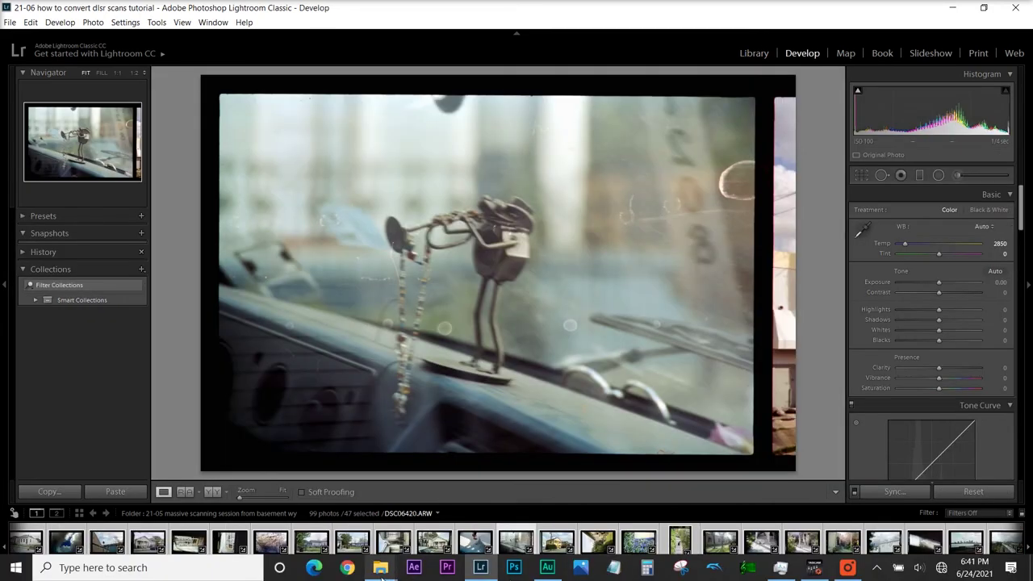
Step: Restore File Explorer, enter the positives folder and open DSC06206.jpg in Photos
mouse_move(381, 570)
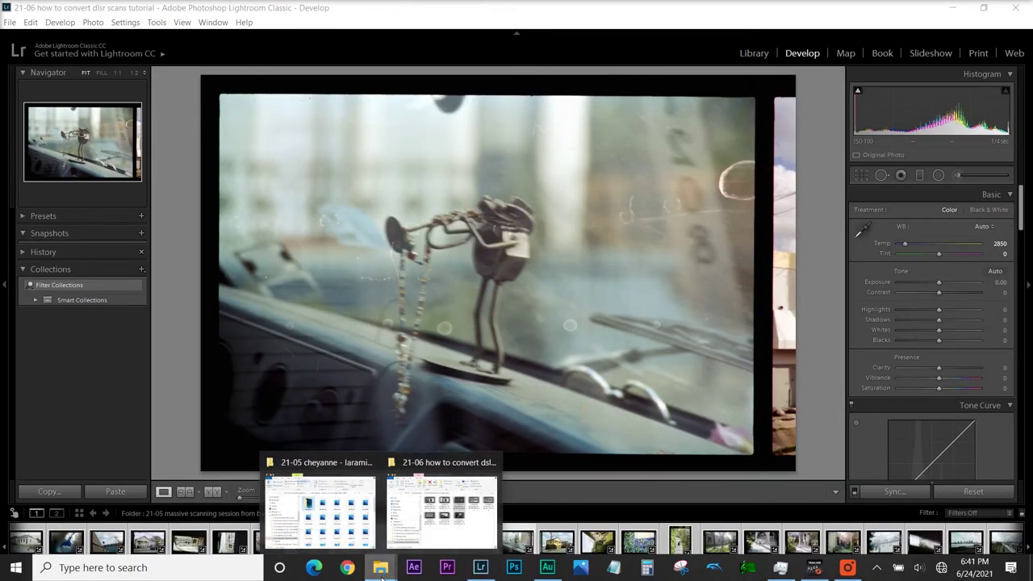
mouse_move(353, 514)
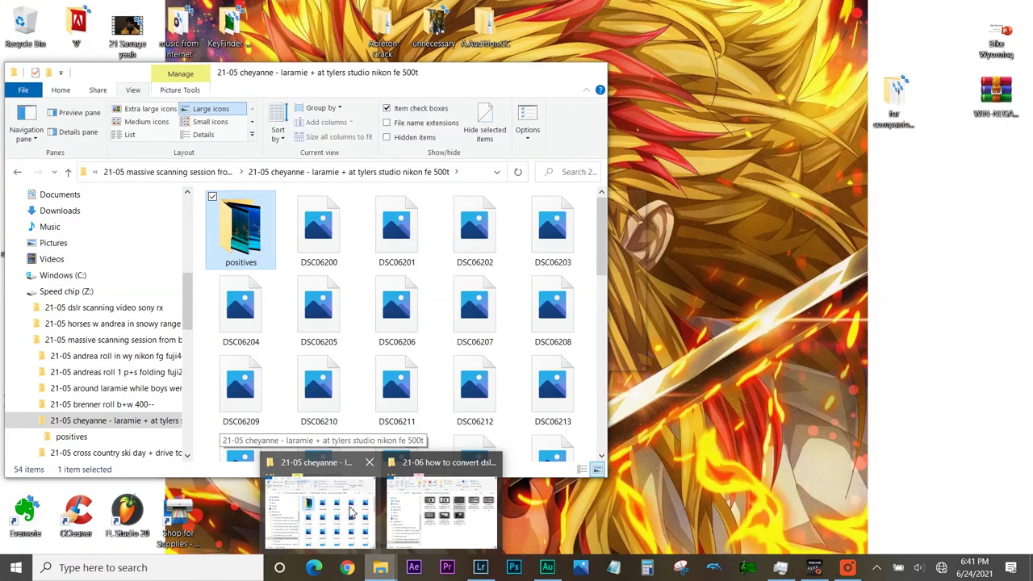
click(353, 514)
double_click(246, 250)
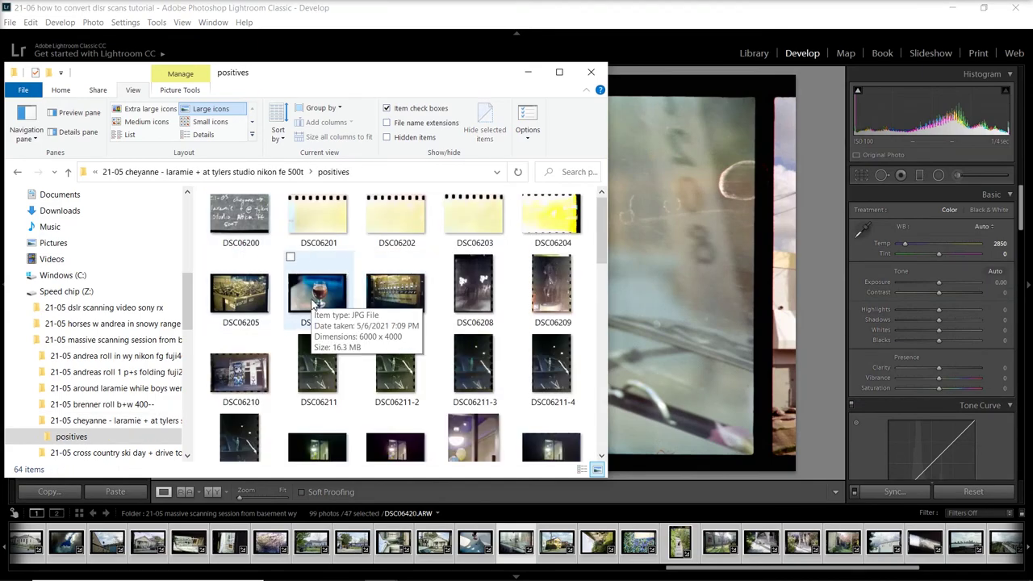
double_click(314, 301)
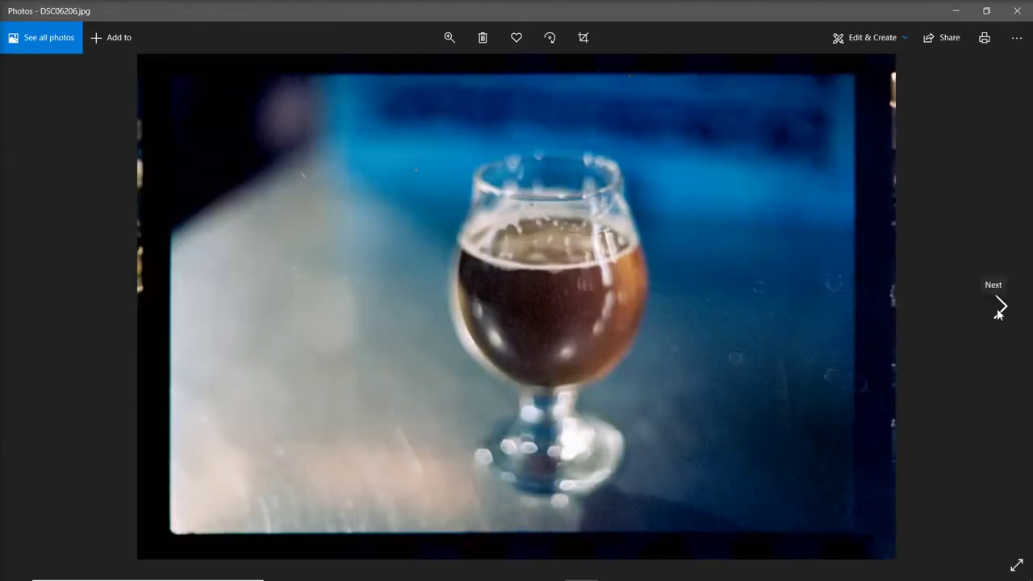
Step: Step through the positives from DSC06207 past the DSC06211 variants to DSC06214-3
click(999, 307)
click(999, 308)
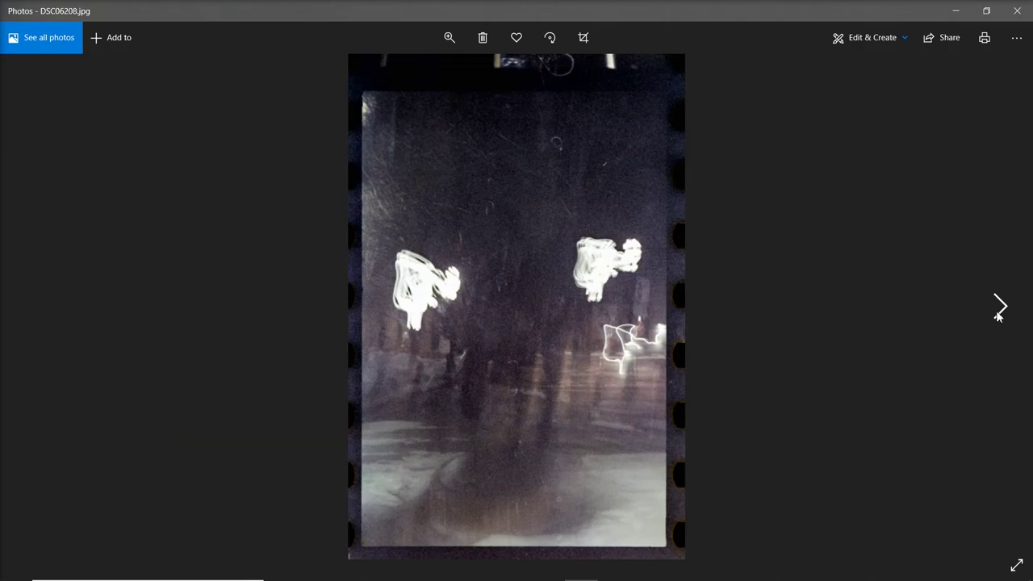
click(998, 308)
click(999, 308)
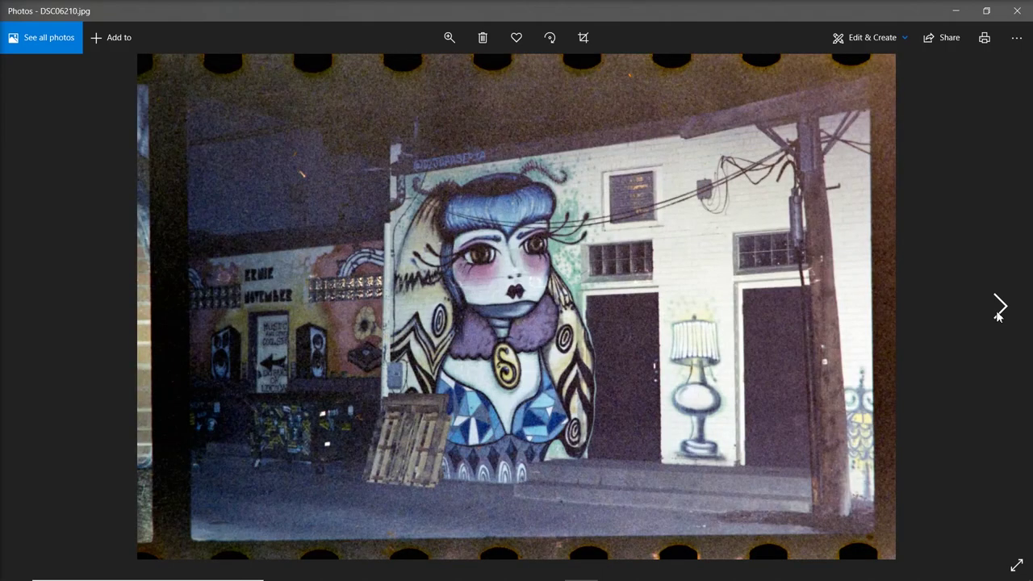
click(998, 307)
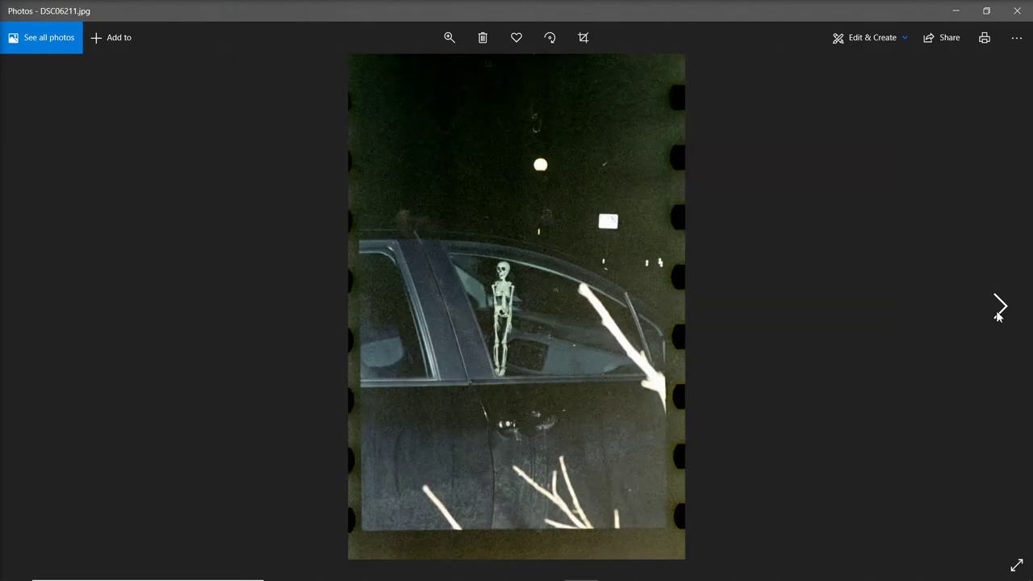
click(998, 307)
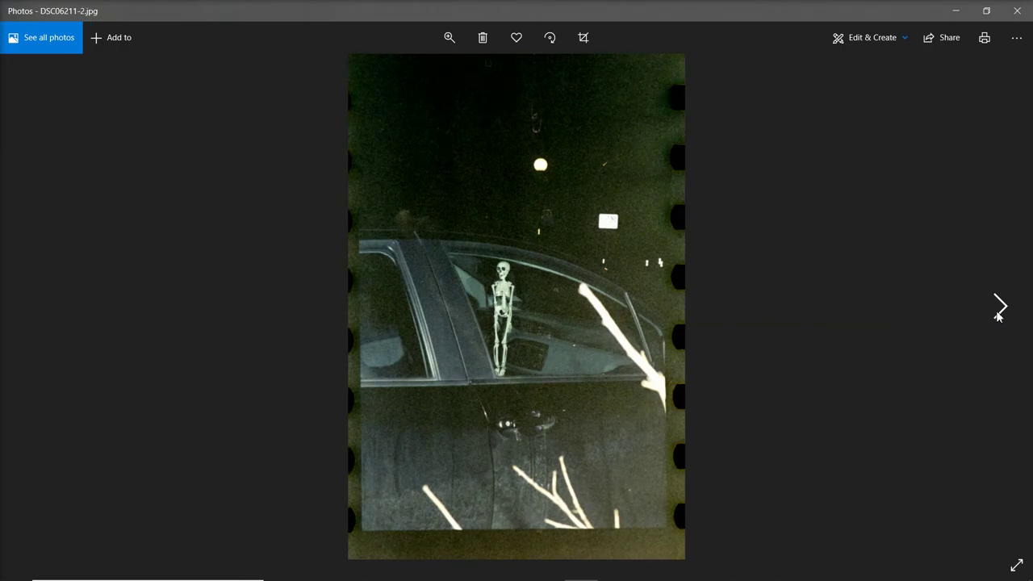
click(998, 307)
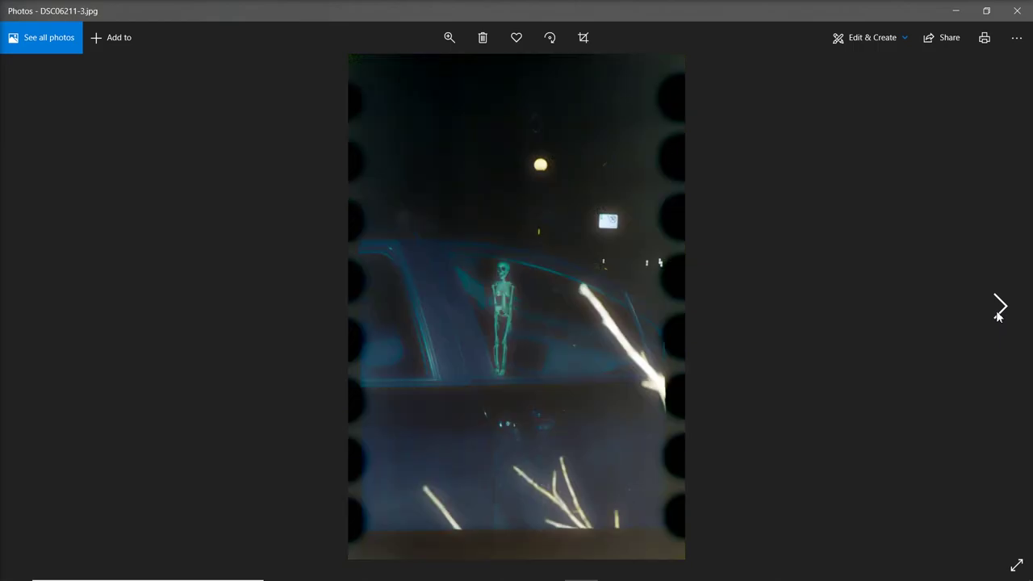
click(998, 308)
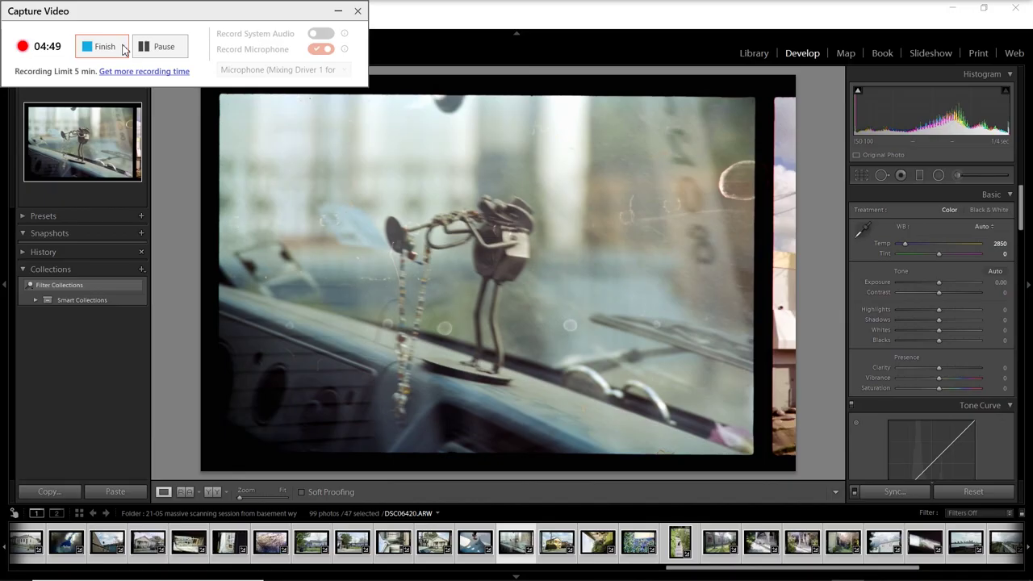
click(105, 47)
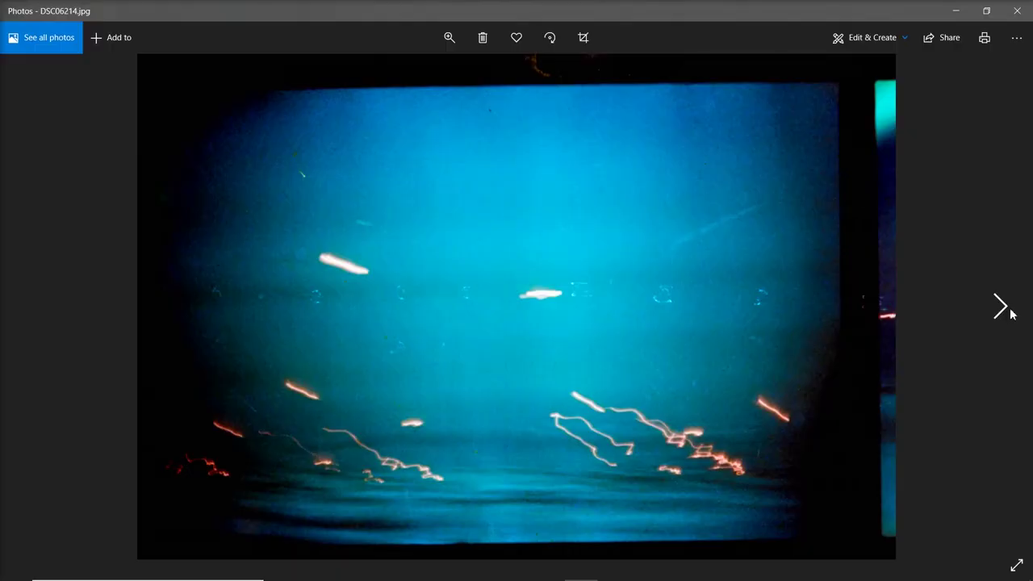
click(1009, 308)
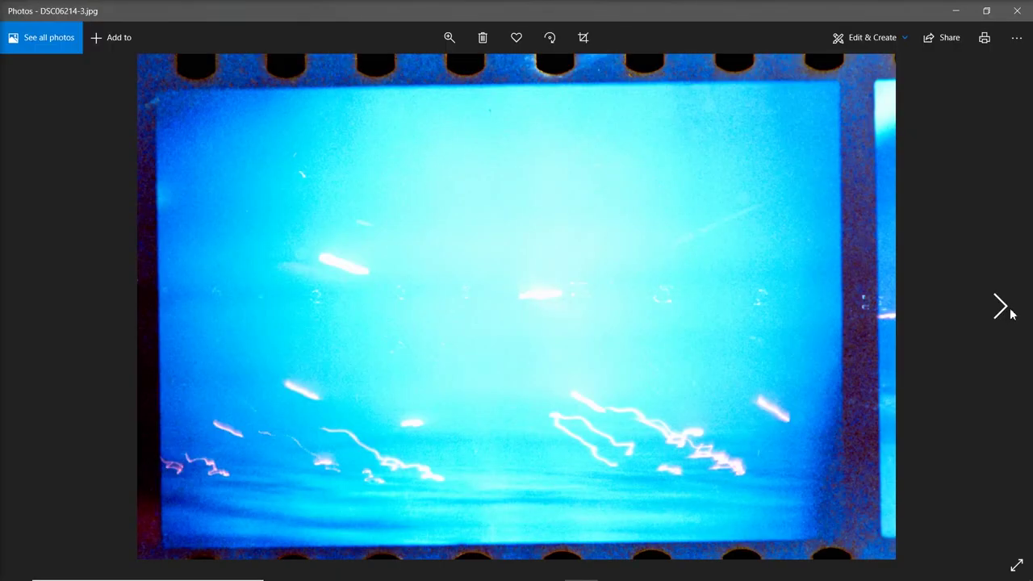